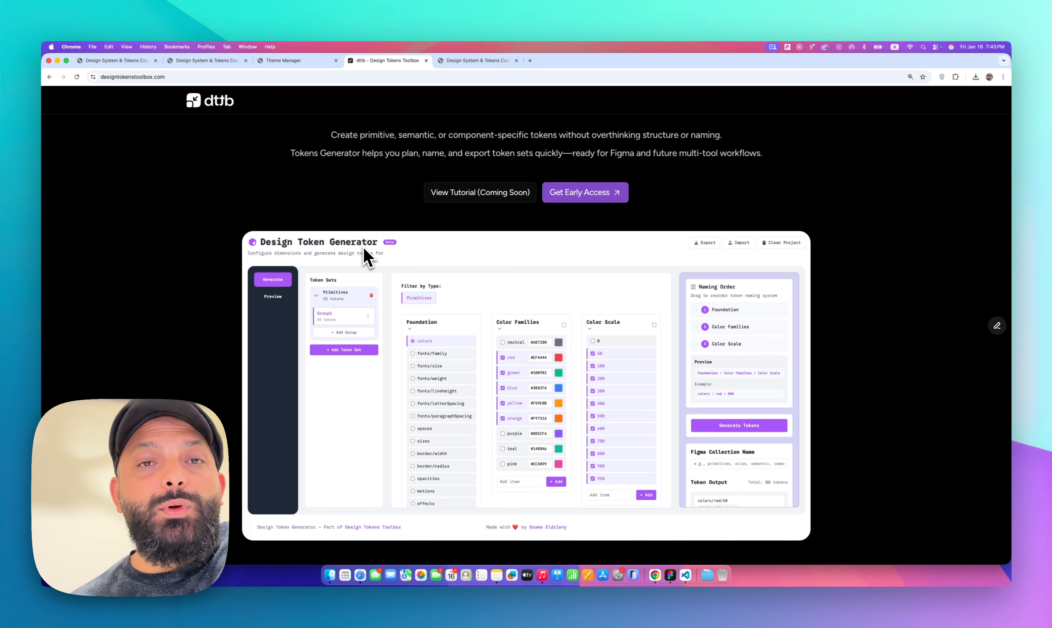
Scroll through the Design Tokens Toolbox landing page to review the Theme Manager section
scroll(368, 257, down, 15)
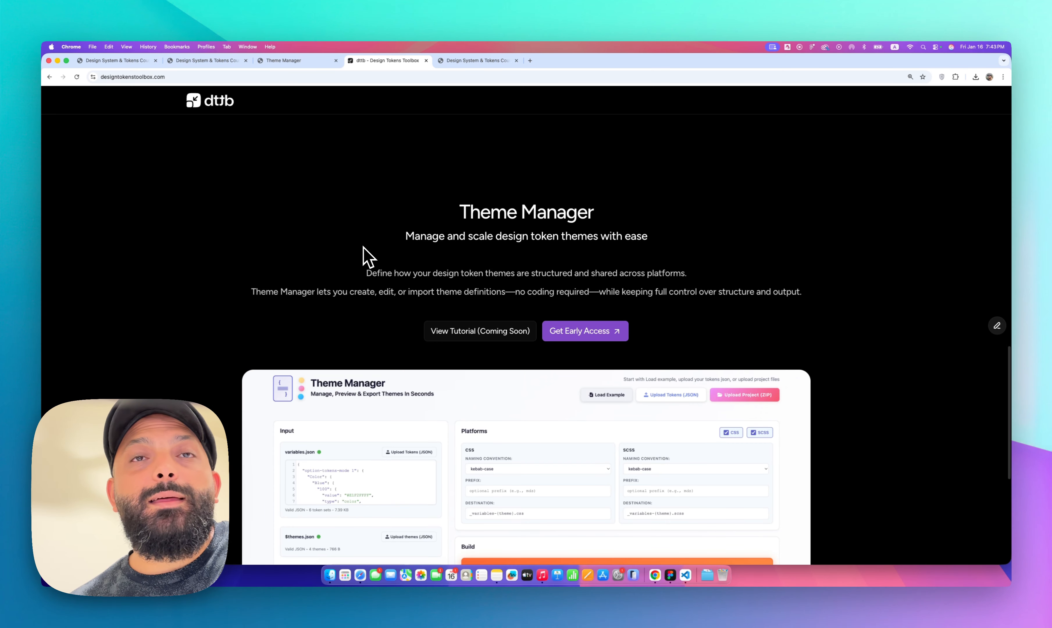
scroll(367, 257, down, 5)
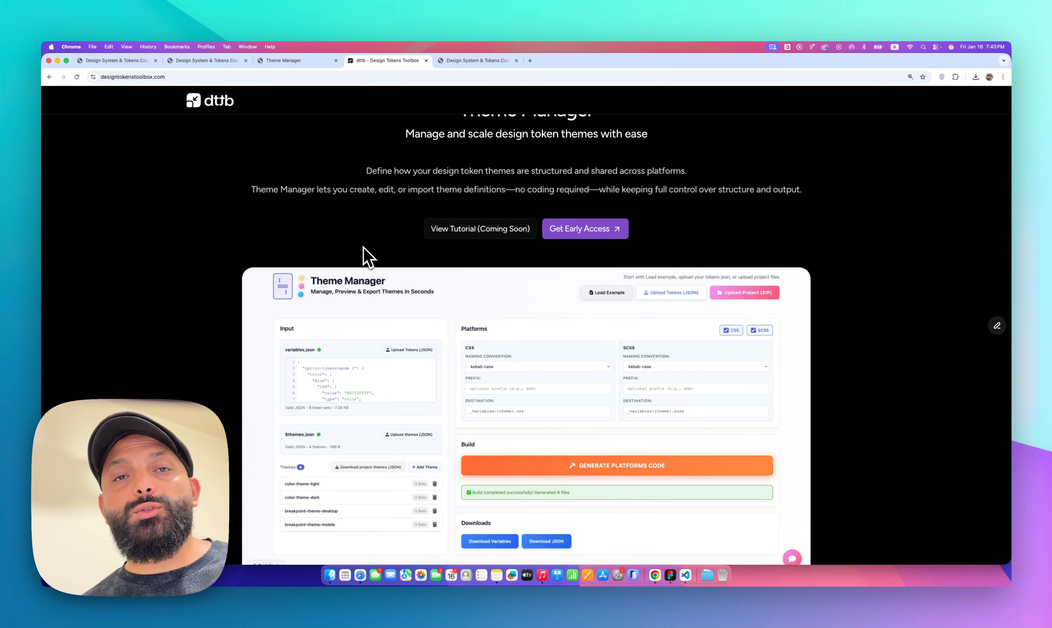
scroll(364, 246, down, 2)
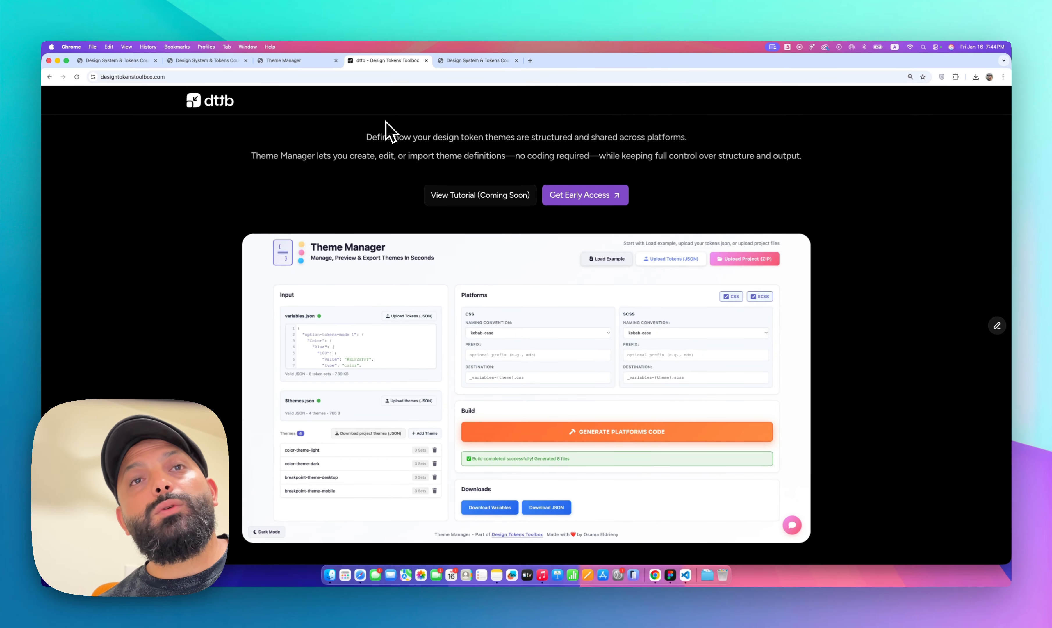
Switch to the Theme Manager tab and load the example tokens and themes
click(299, 60)
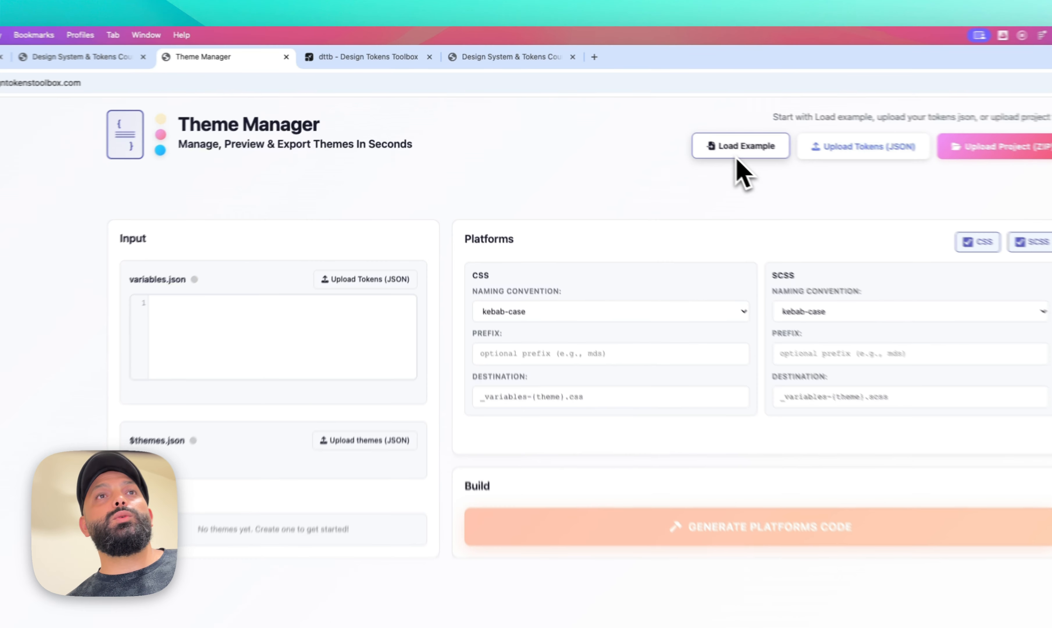
click(738, 158)
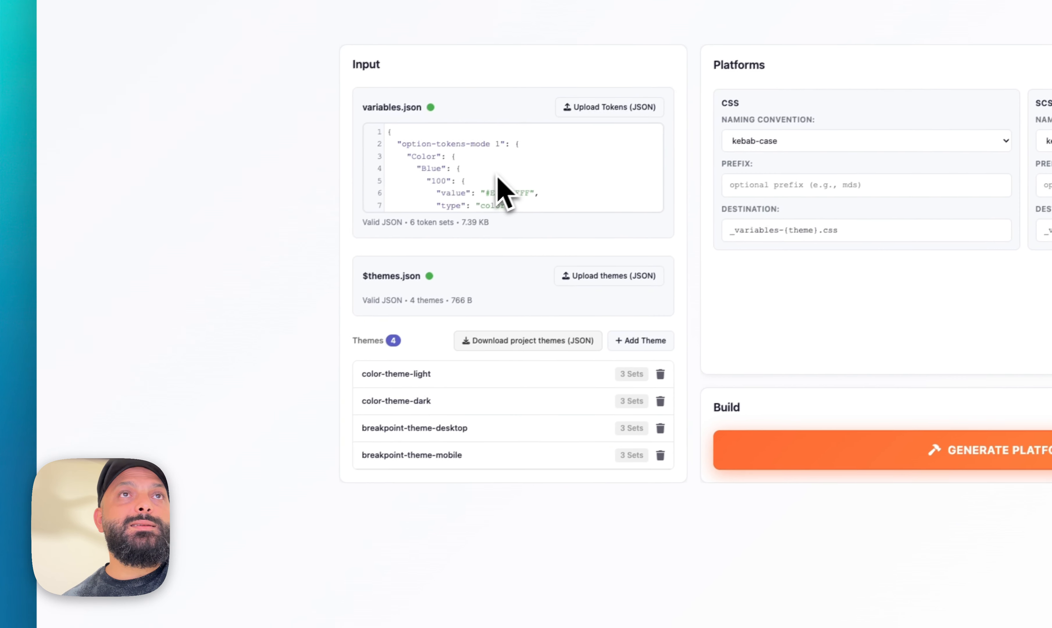
Inspect the loaded variables.json and the token sets selected for the color-theme-light theme, without changing them
scroll(498, 176, down, 6)
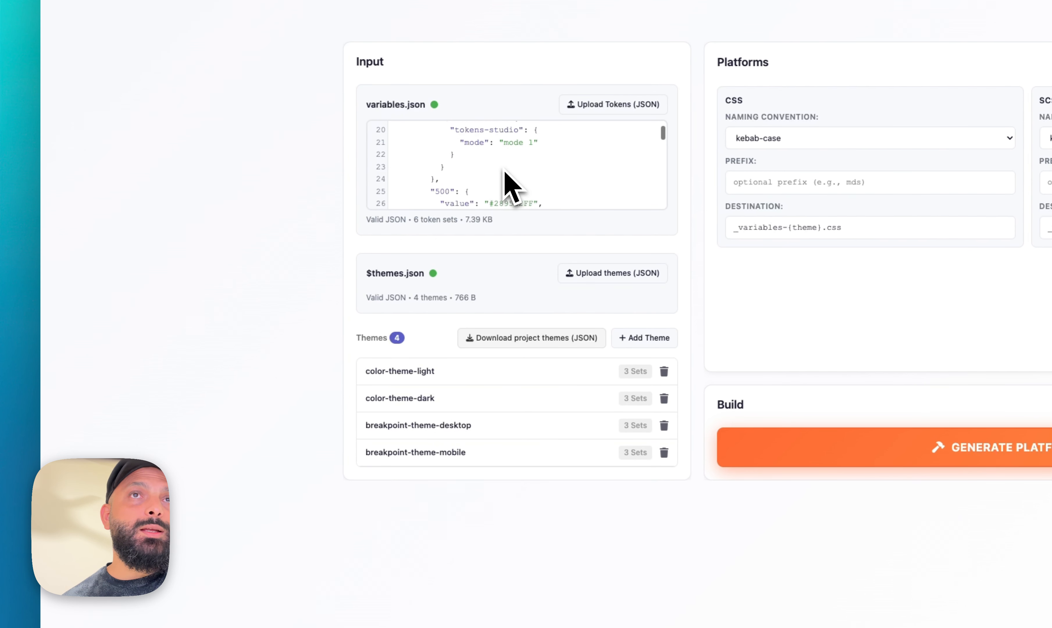
scroll(505, 172, down, 2)
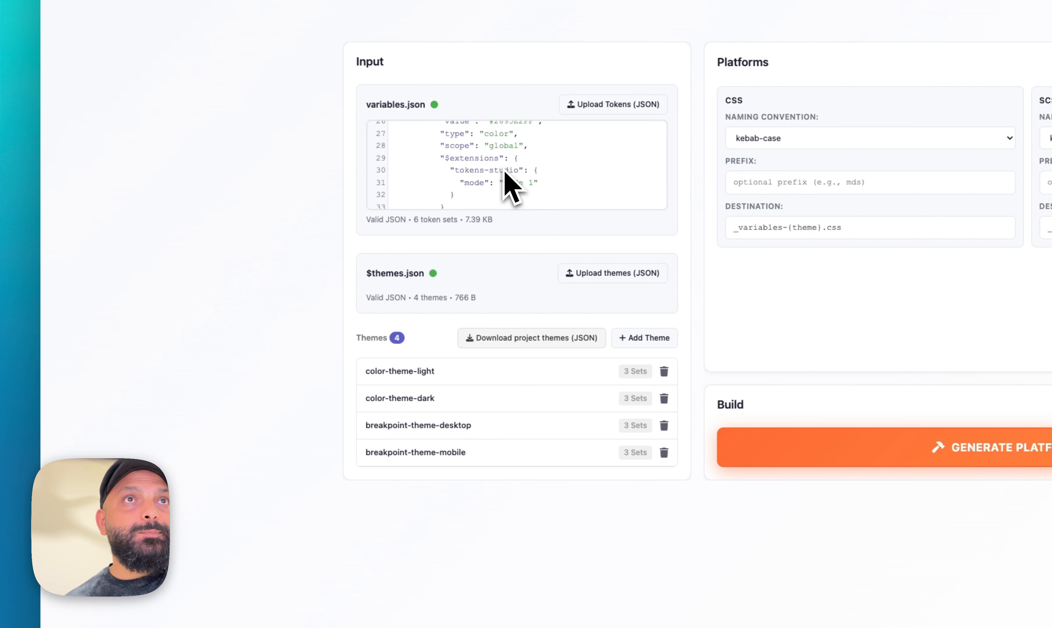
scroll(504, 169, down, 2)
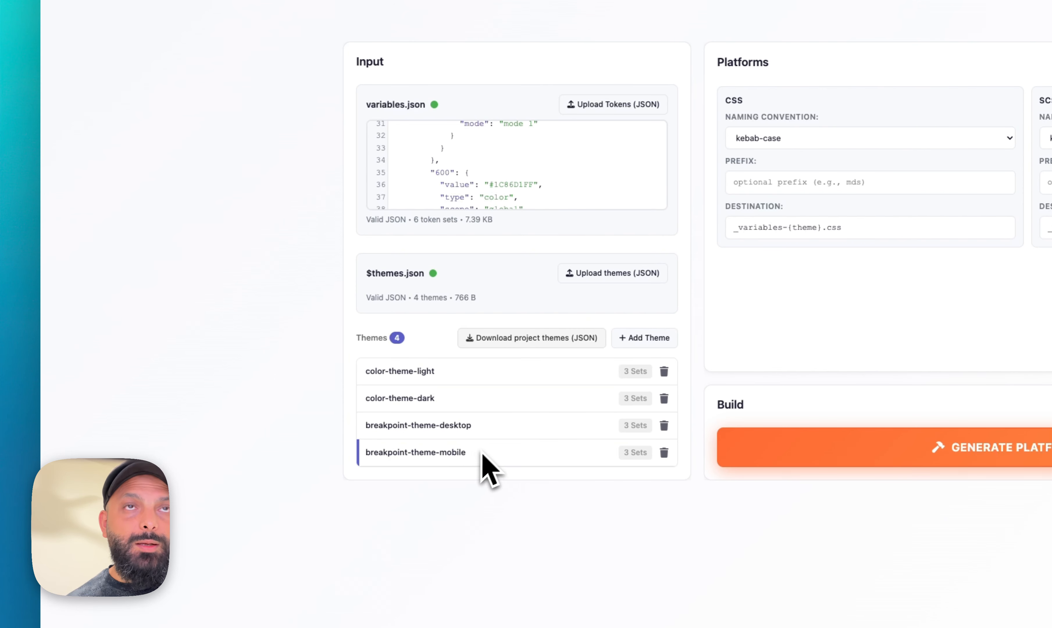
click(481, 372)
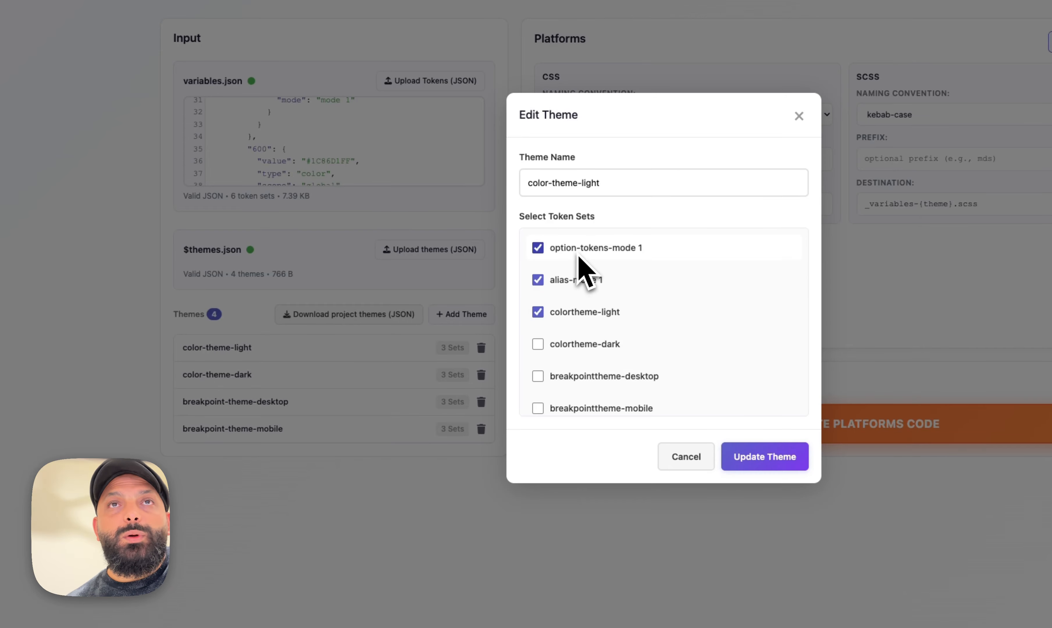
scroll(673, 340, down, 1)
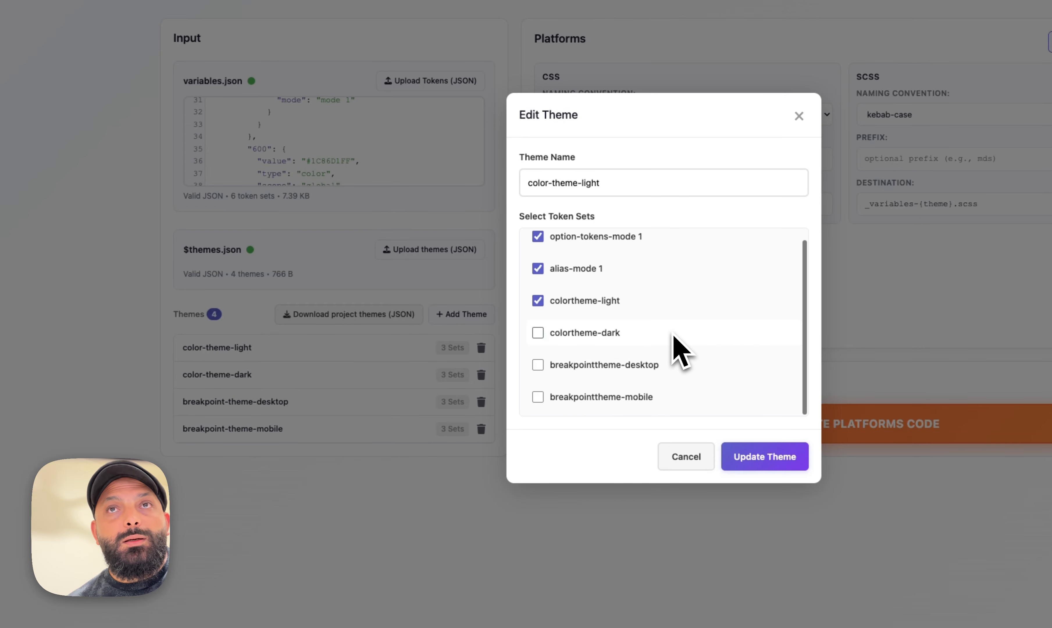
click(685, 456)
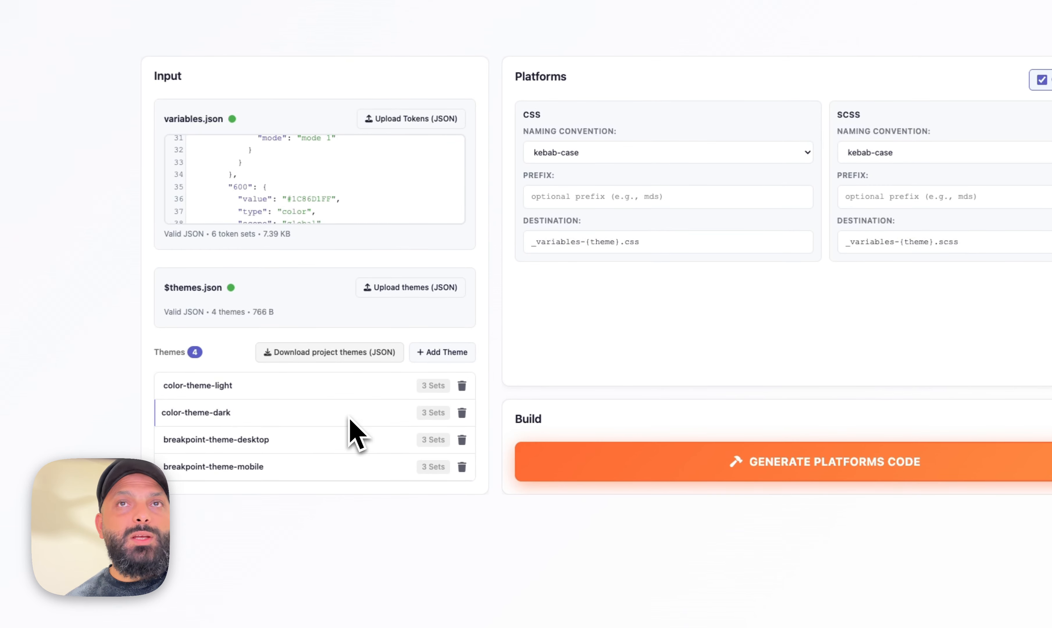
click(365, 375)
key(Escape)
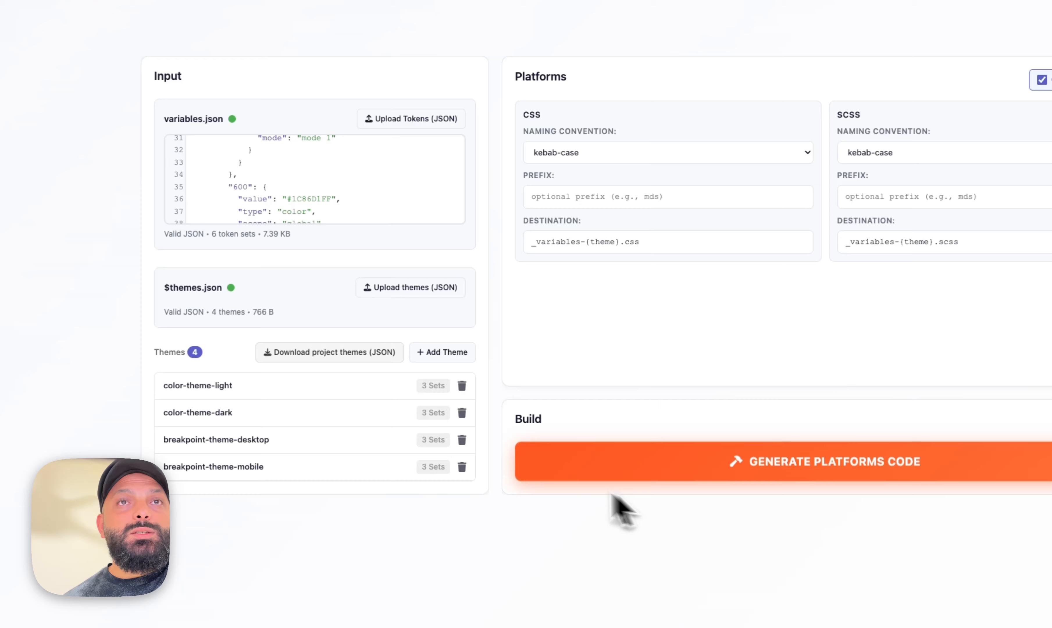
click(453, 361)
click(655, 498)
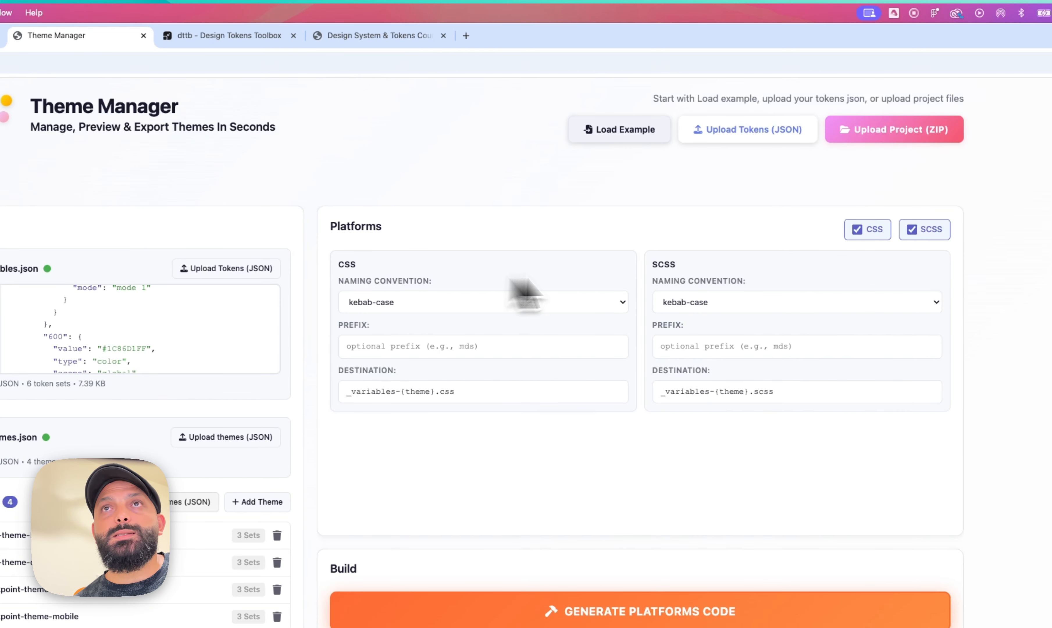
Set the CSS naming convention to camelCase
click(513, 302)
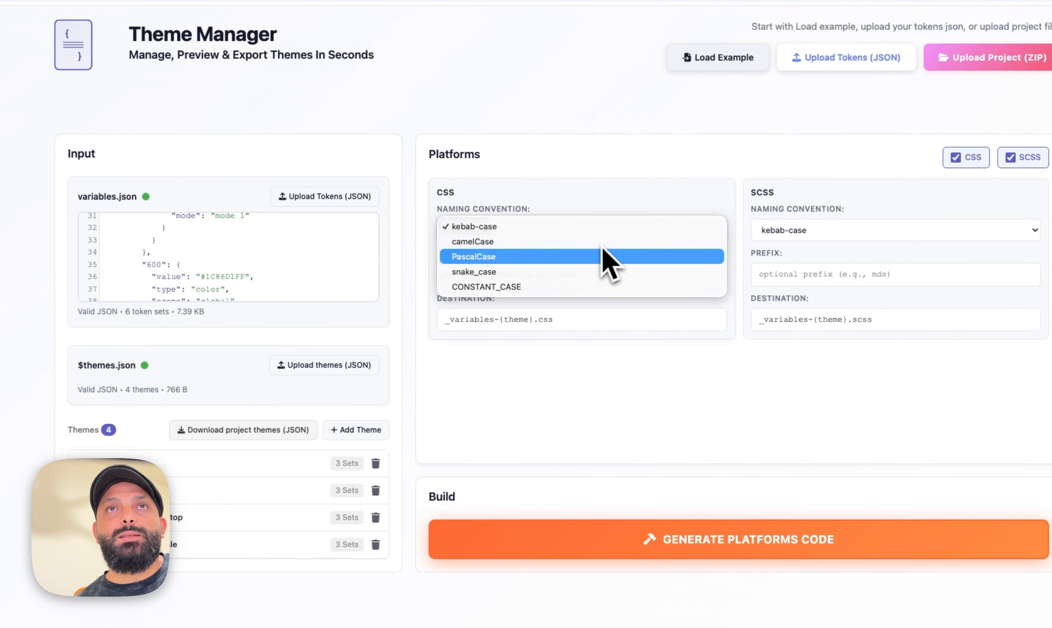
click(494, 318)
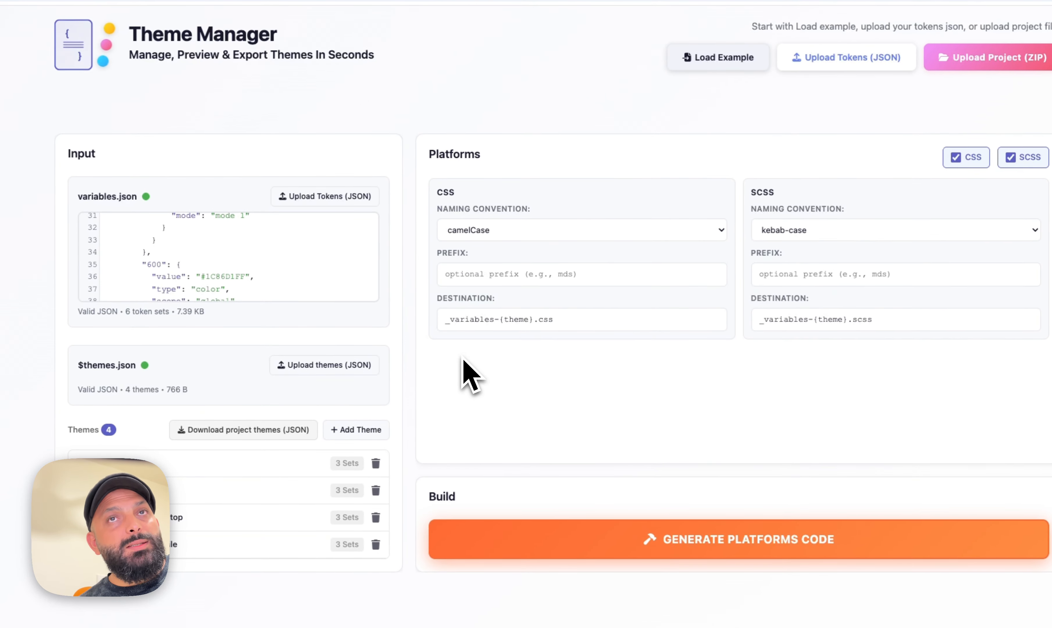
Set the CSS destination to variables-{theme}.css and the SCSS destination to {theme}.scss
drag(451, 327, 439, 326)
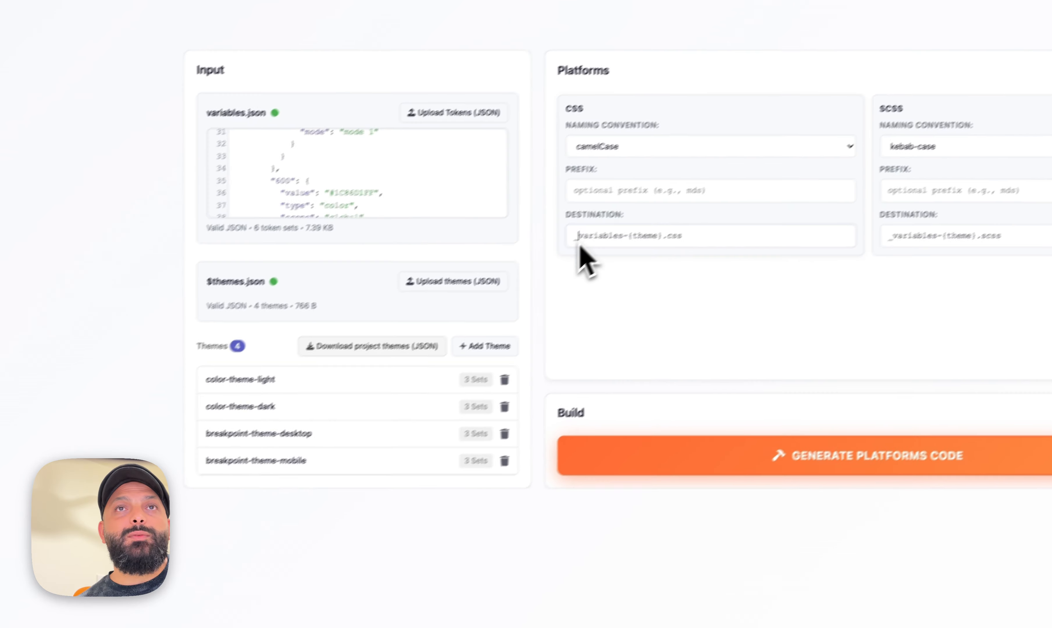
key(BackSpace)
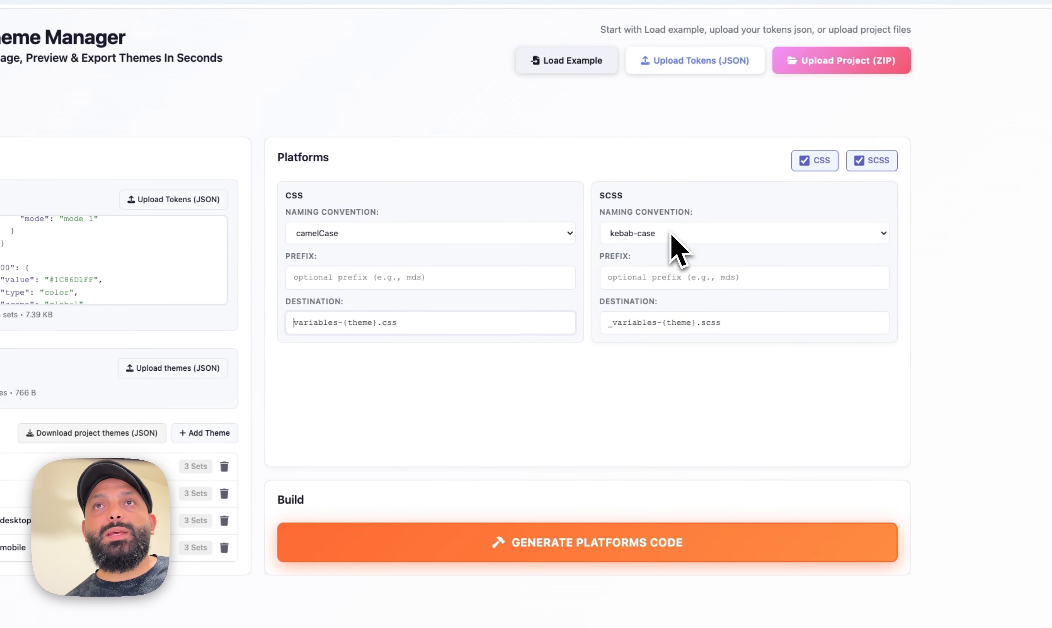
drag(661, 325, 606, 327)
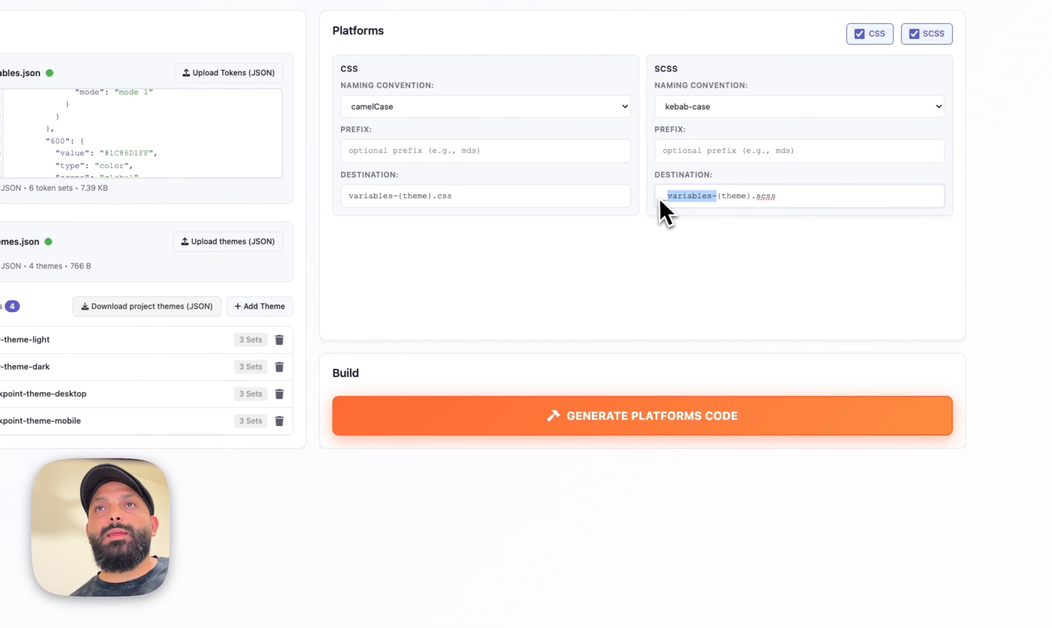
key(BackSpace)
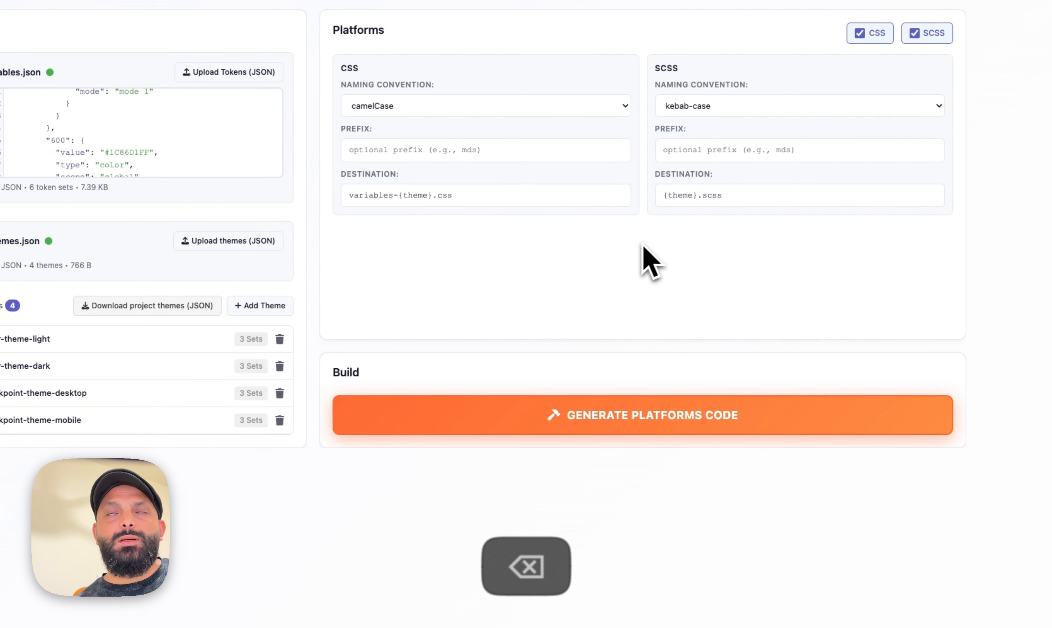
Generate the platforms code and download the variables
click(468, 416)
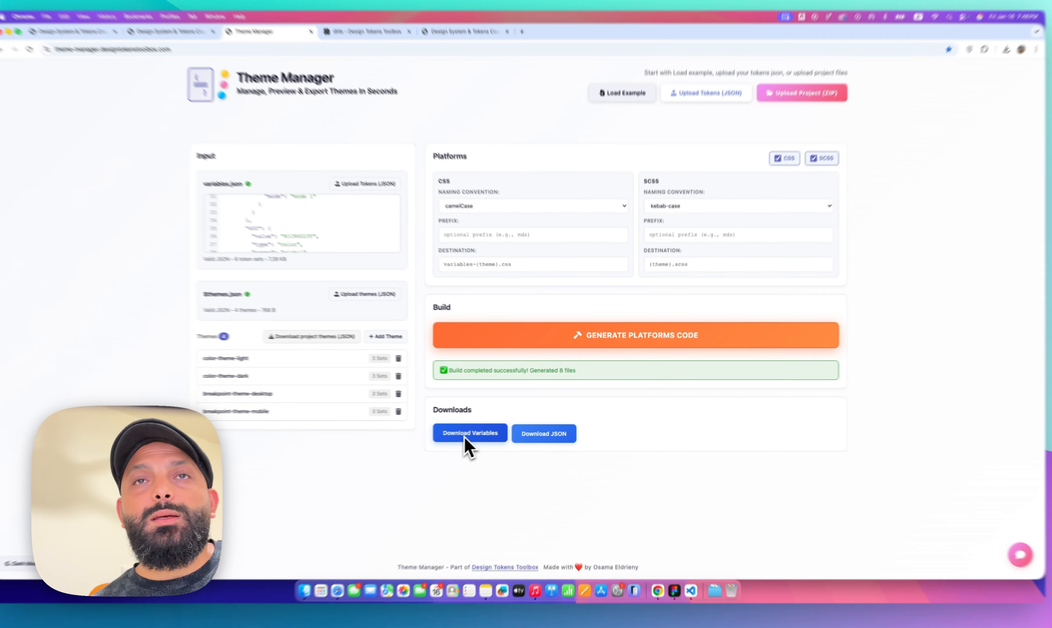
click(385, 457)
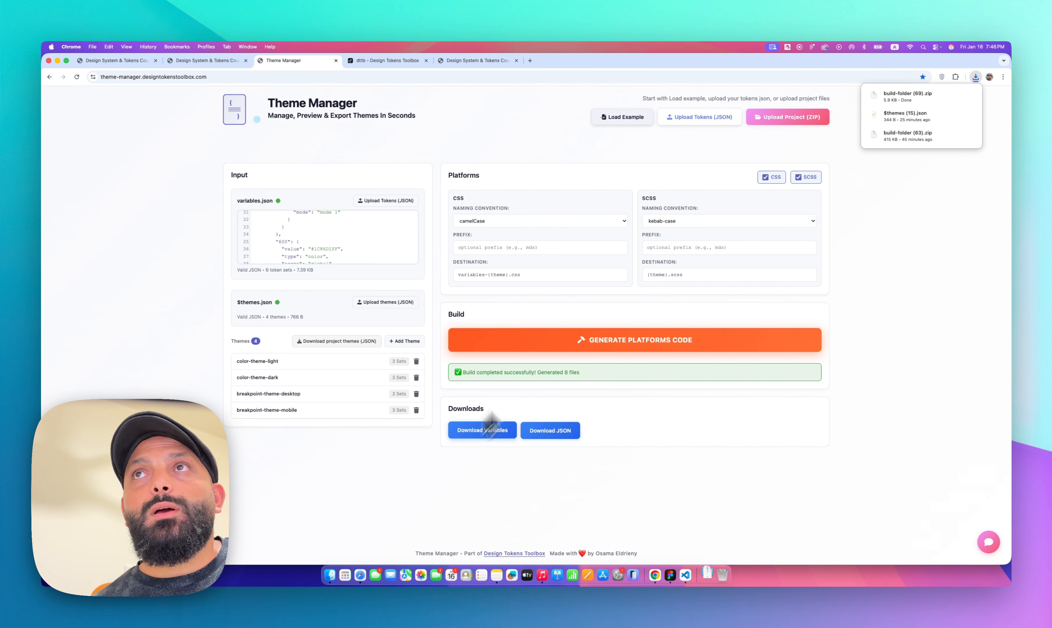
Open the downloaded build-folder (69) and its css folder in the file browser using column view
click(892, 107)
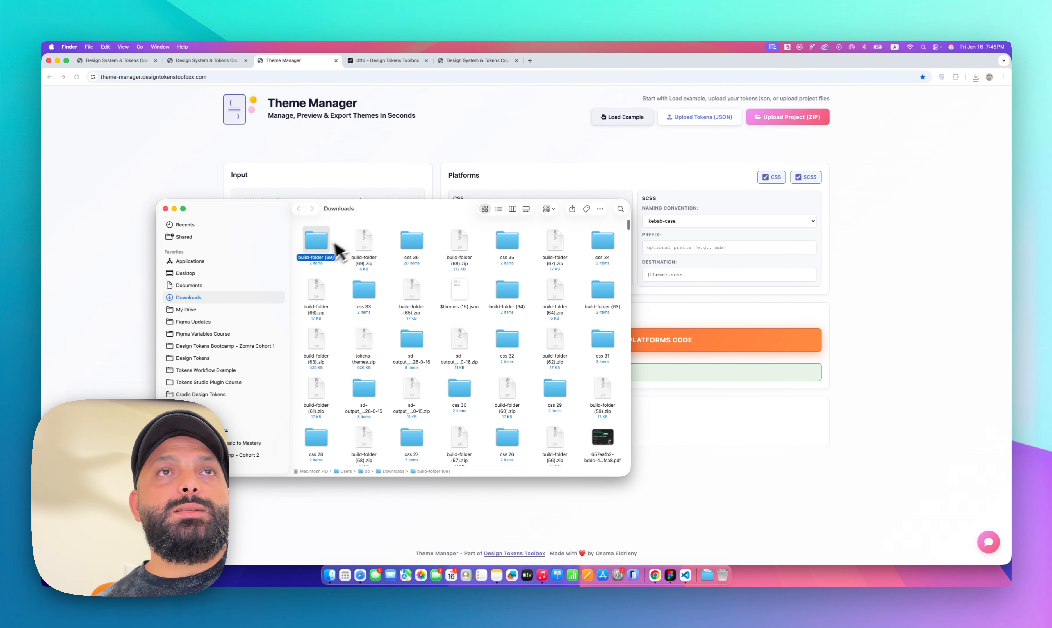
double_click(318, 236)
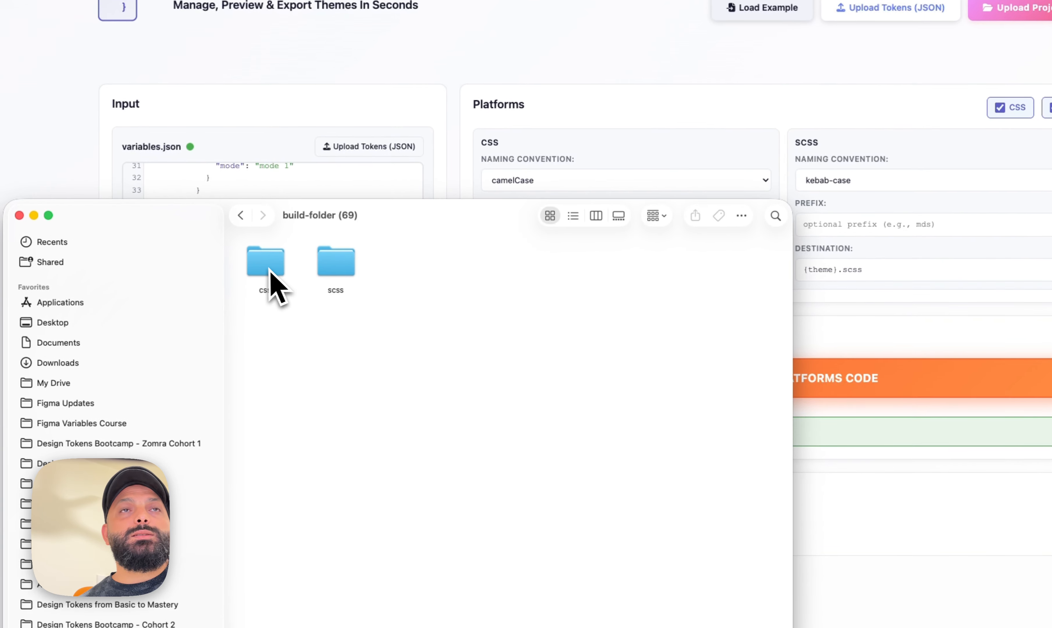
double_click(266, 264)
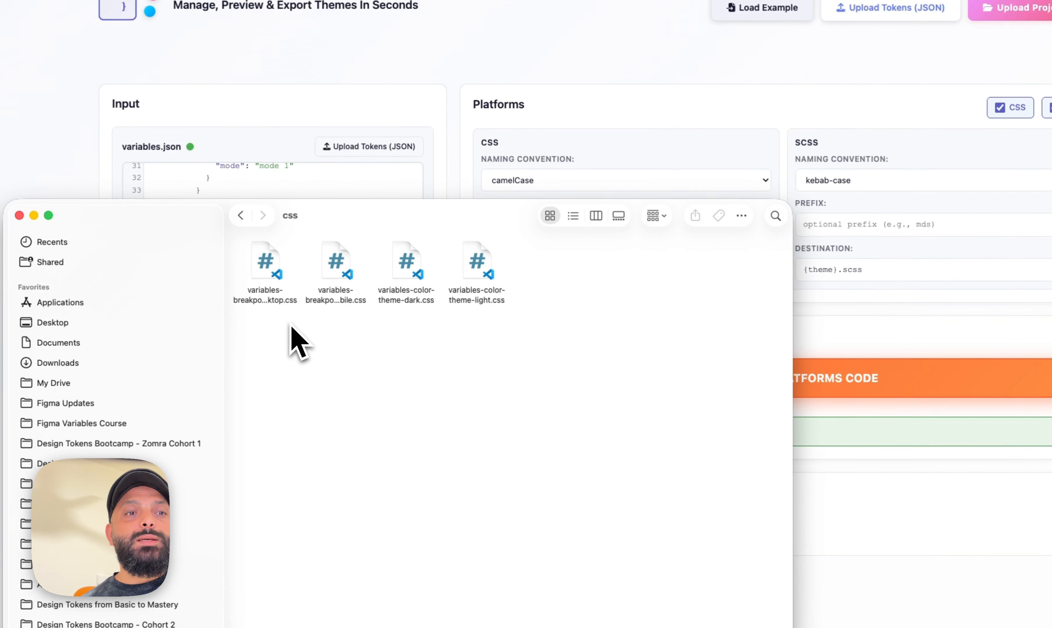
key(super+3)
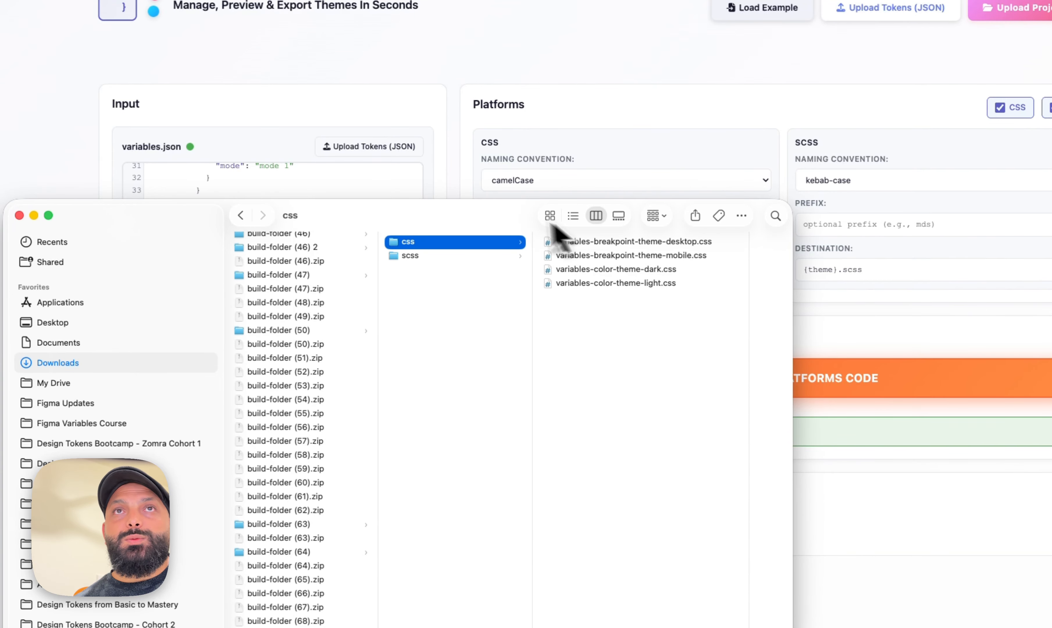
drag(512, 215, 513, 339)
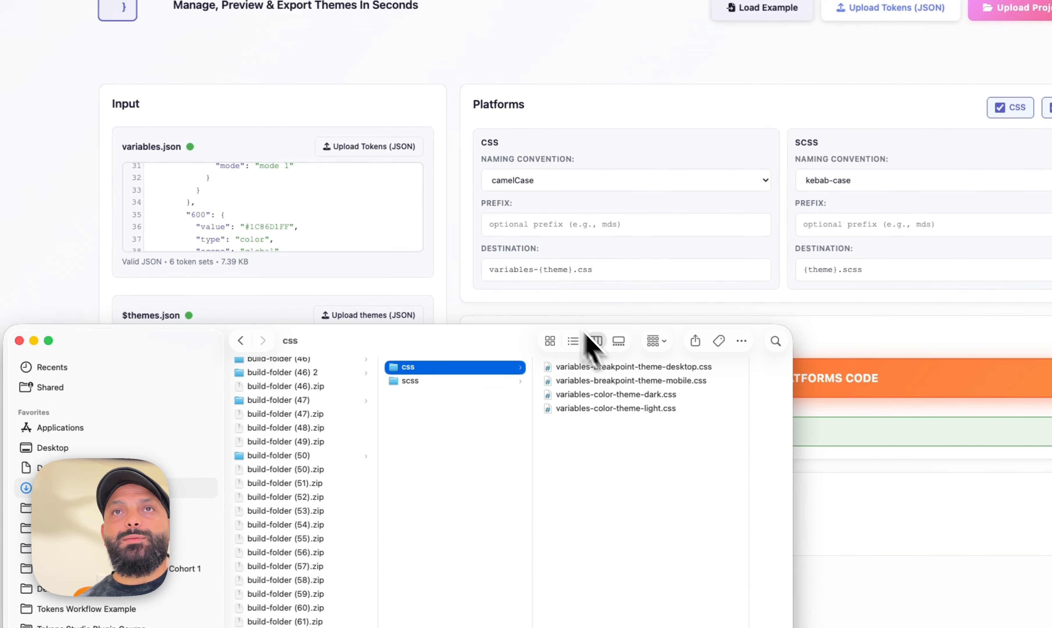
Open variables-color-theme-light.css in the code editor and inspect its camelCase variable names
drag(410, 344, 735, 270)
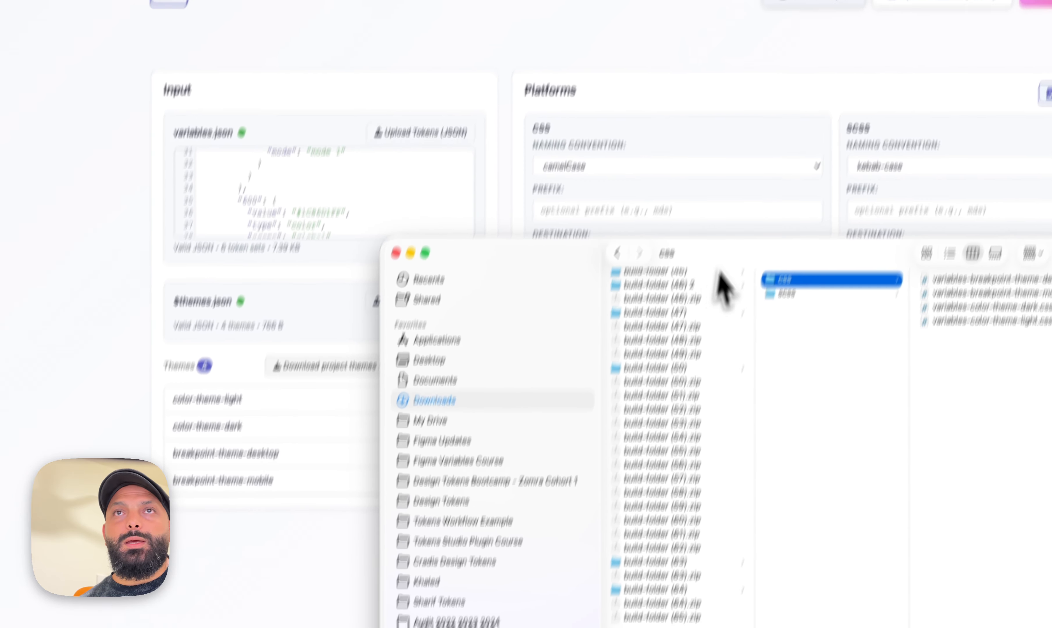
drag(718, 204, 461, 196)
double_click(680, 380)
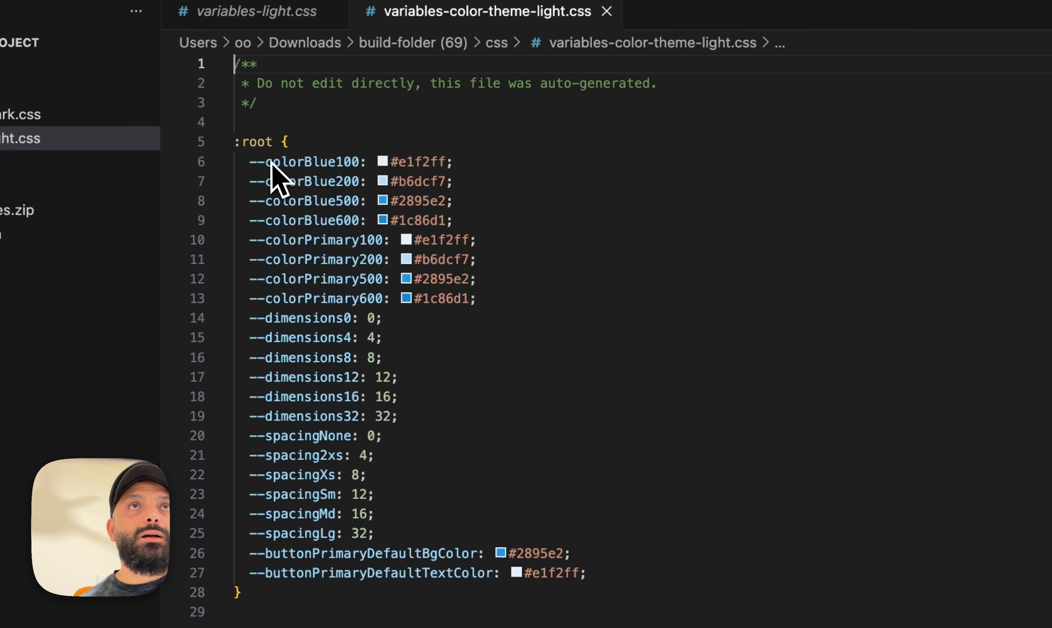
drag(250, 162, 344, 163)
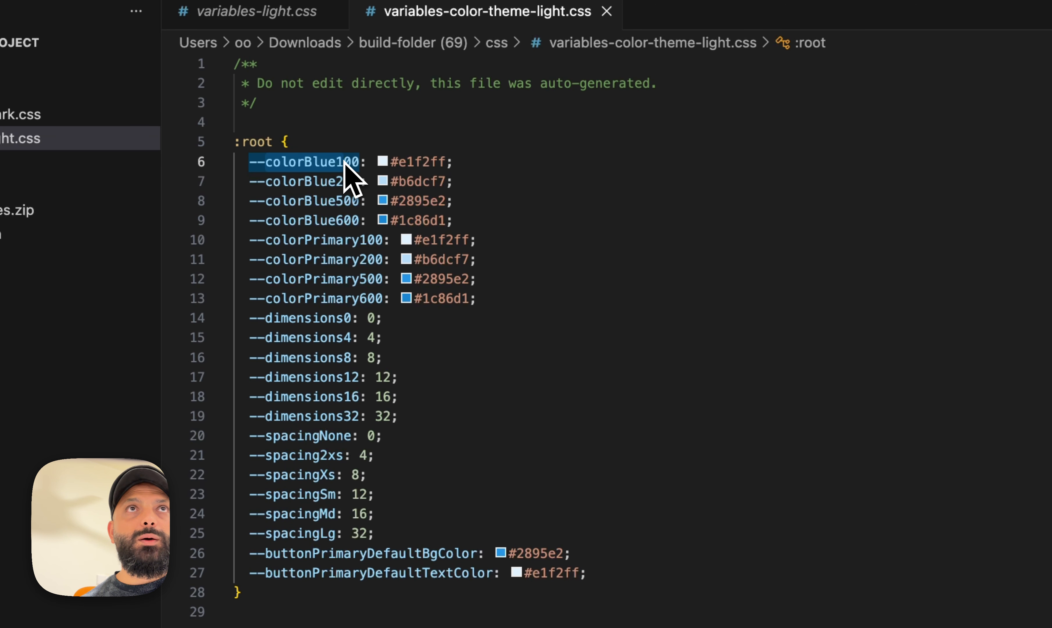
Open color-theme-light.scss from the scss folder and inspect its kebab-case variable names
key(super+Tab)
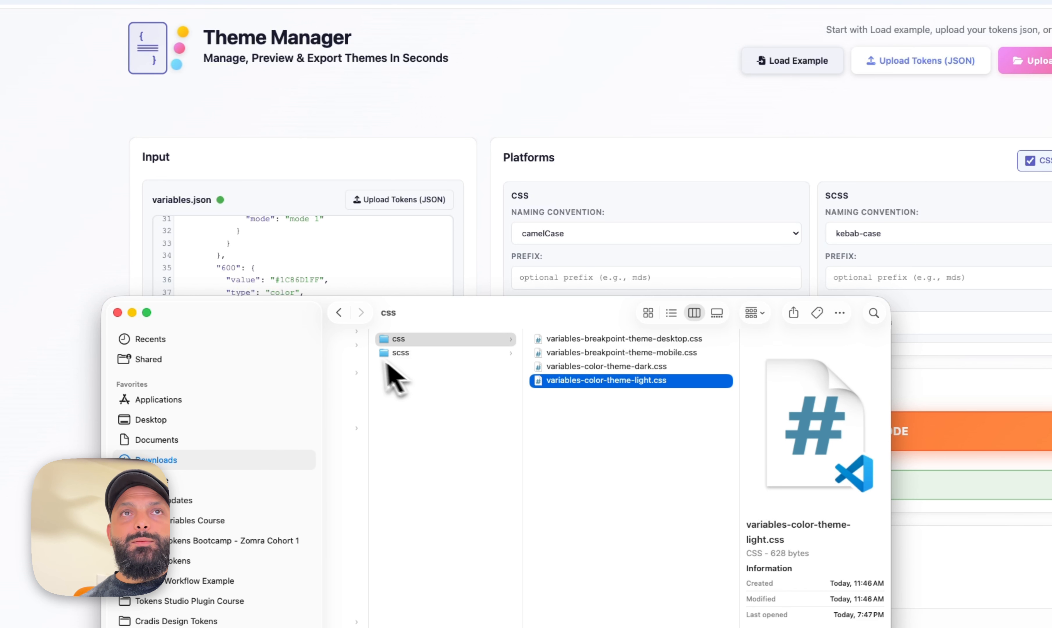
click(397, 355)
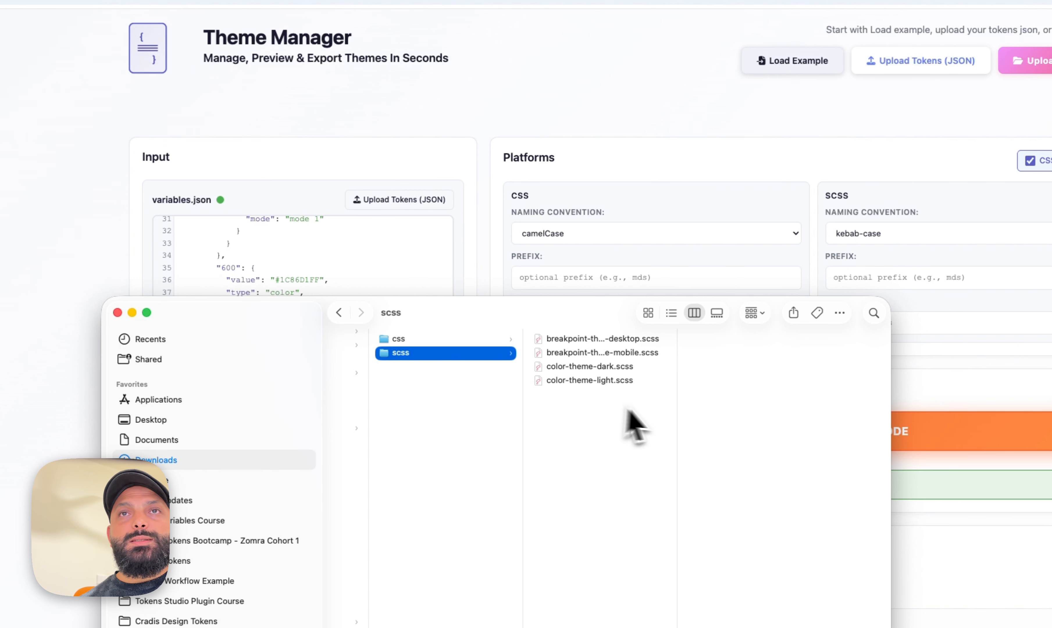
drag(679, 410, 731, 406)
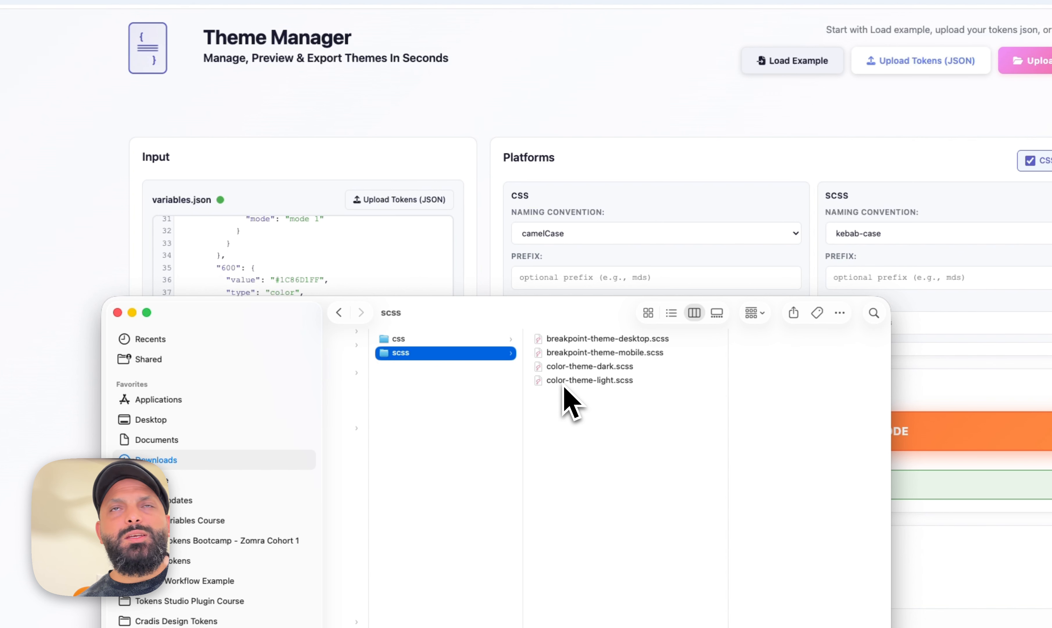
double_click(575, 381)
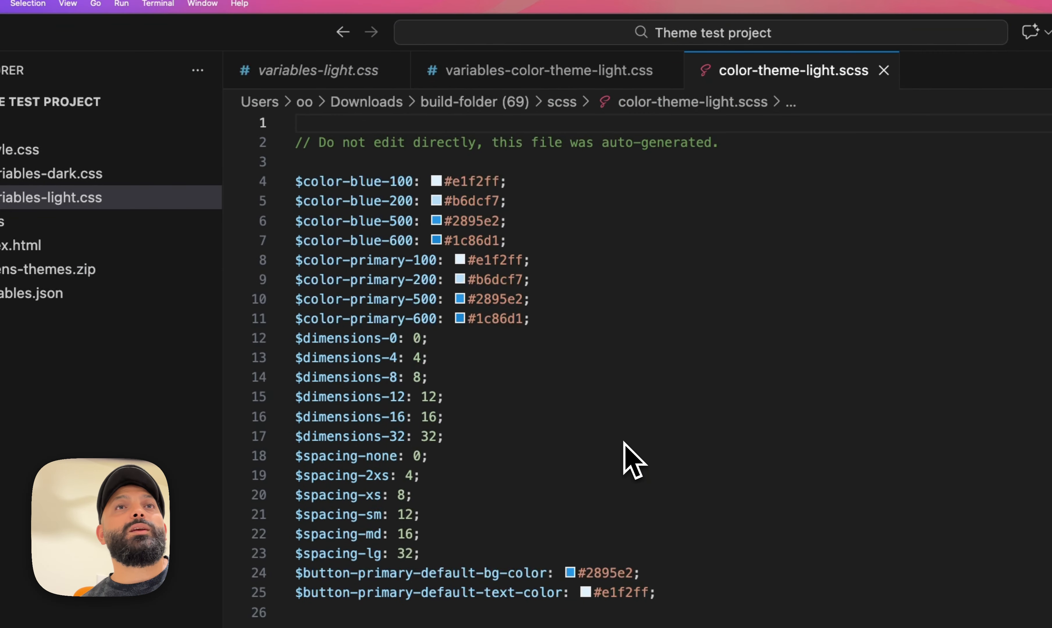
drag(343, 186, 390, 188)
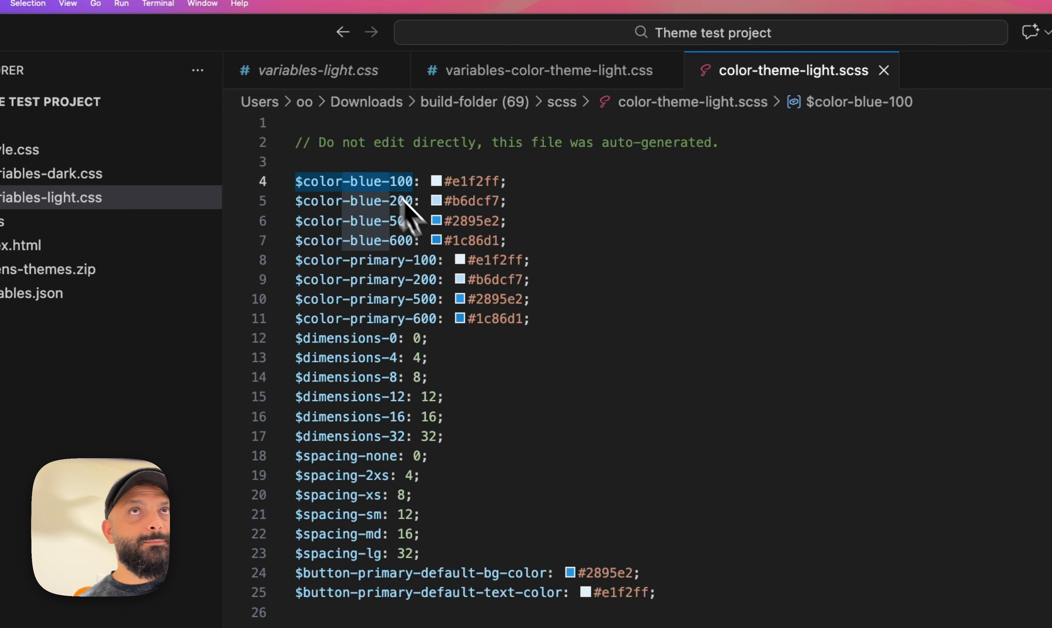
Close the opened files and return to the Theme Manager in the browser
click(561, 366)
key(super+w)
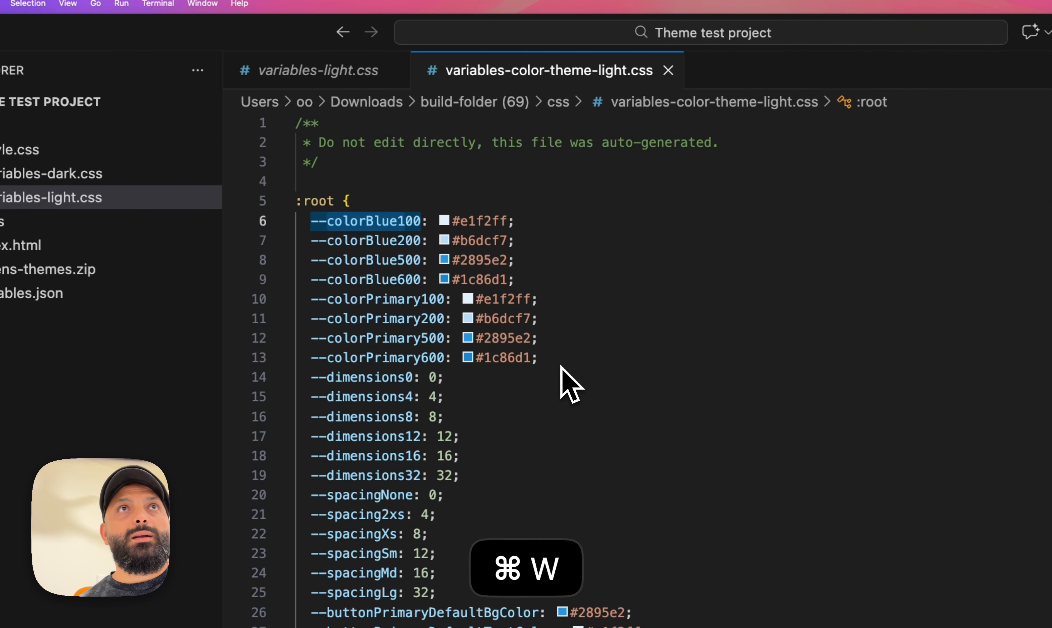
key(super+w)
key(super+w)
key(super+Tab)
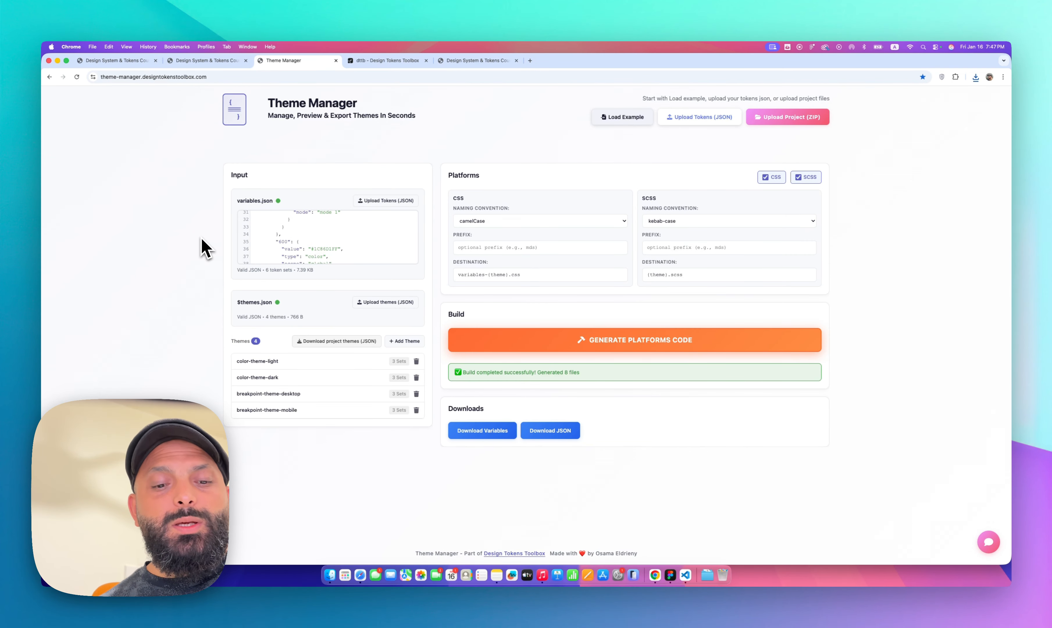
Reload the Theme Manager page to clear it and switch to the Figma design file
key(super+r)
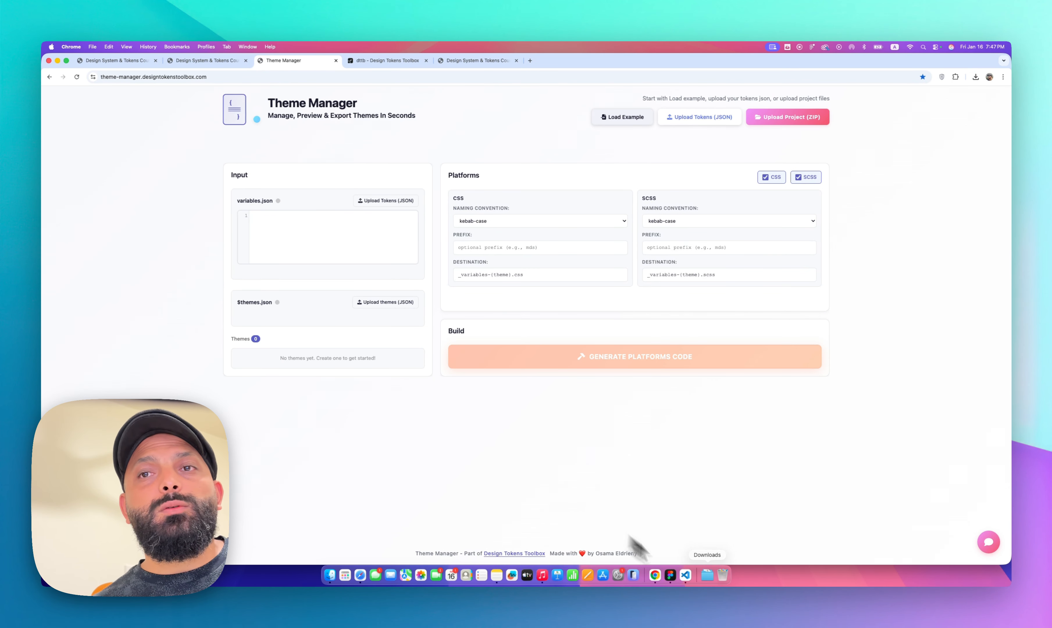
click(672, 578)
scroll(370, 109, right, 1)
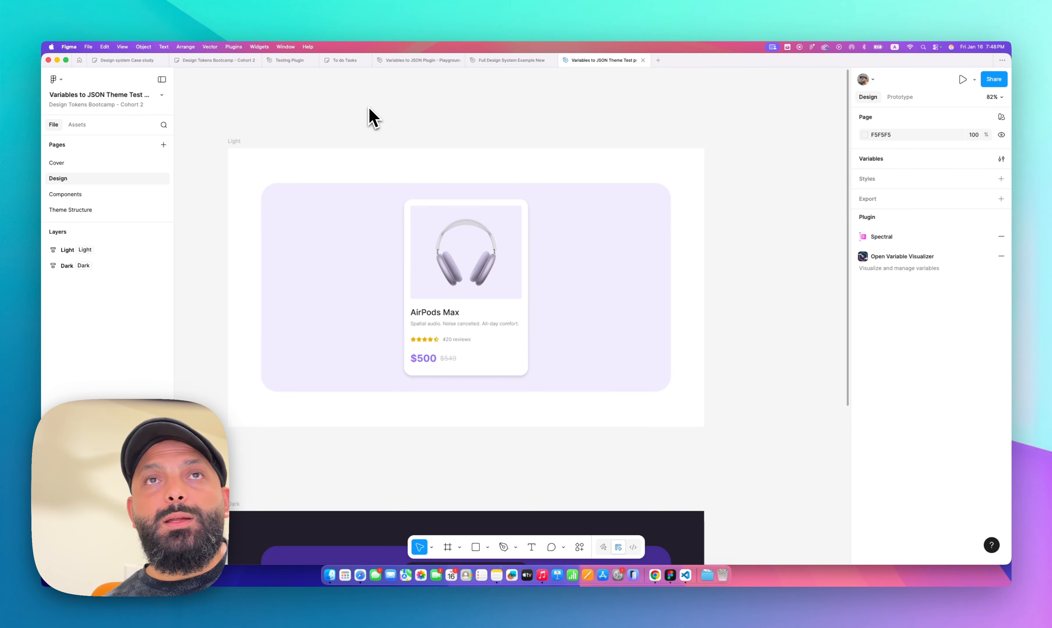
Switch the Light frame's Component variable mode to Dark and back to Light
click(235, 141)
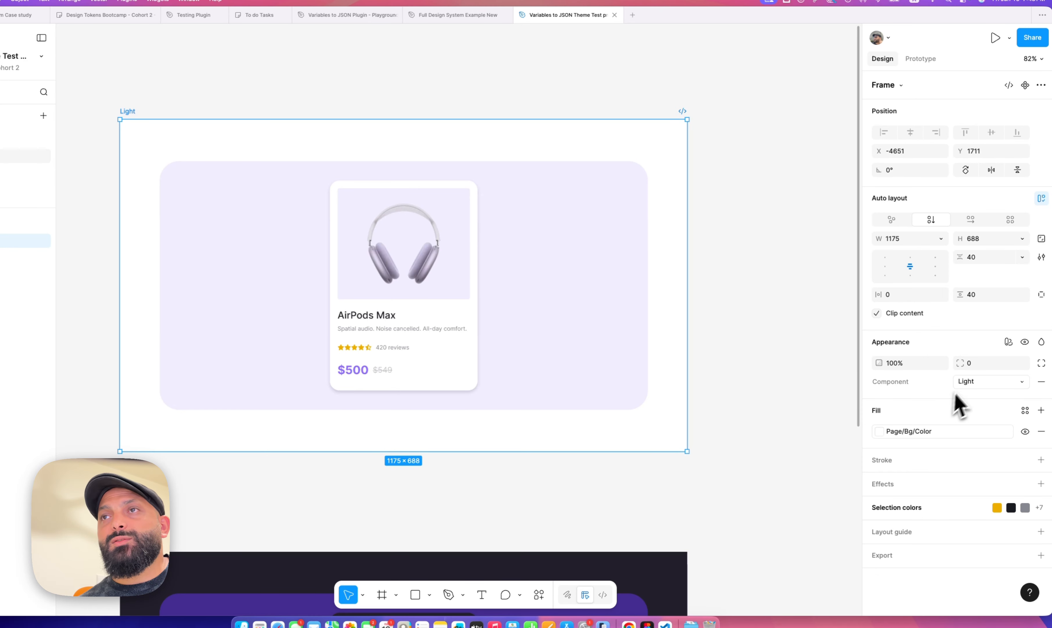
click(966, 382)
click(967, 402)
click(969, 384)
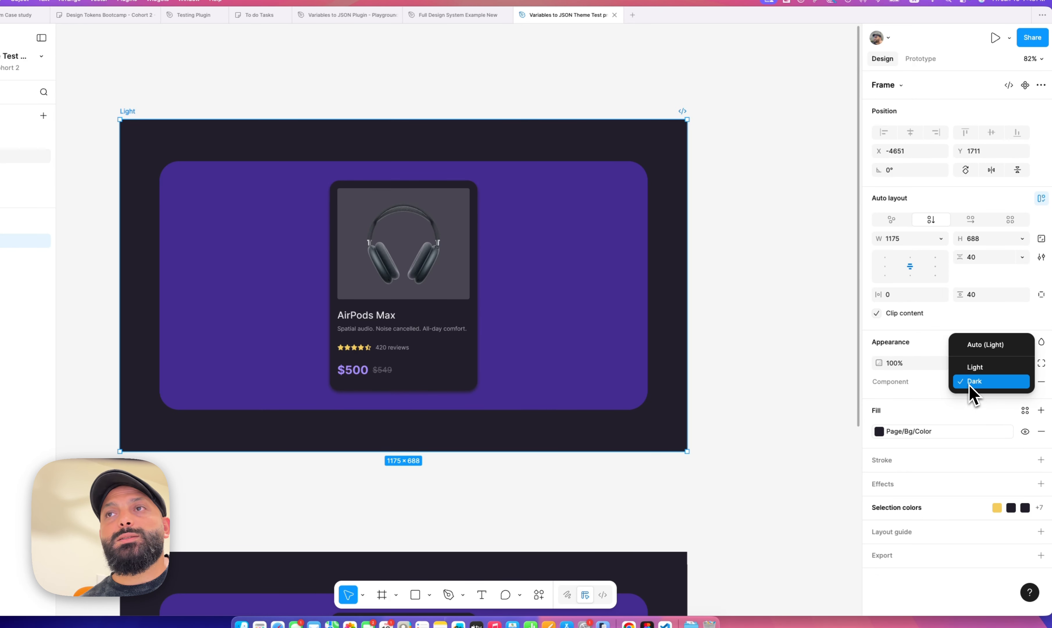
click(974, 367)
click(766, 381)
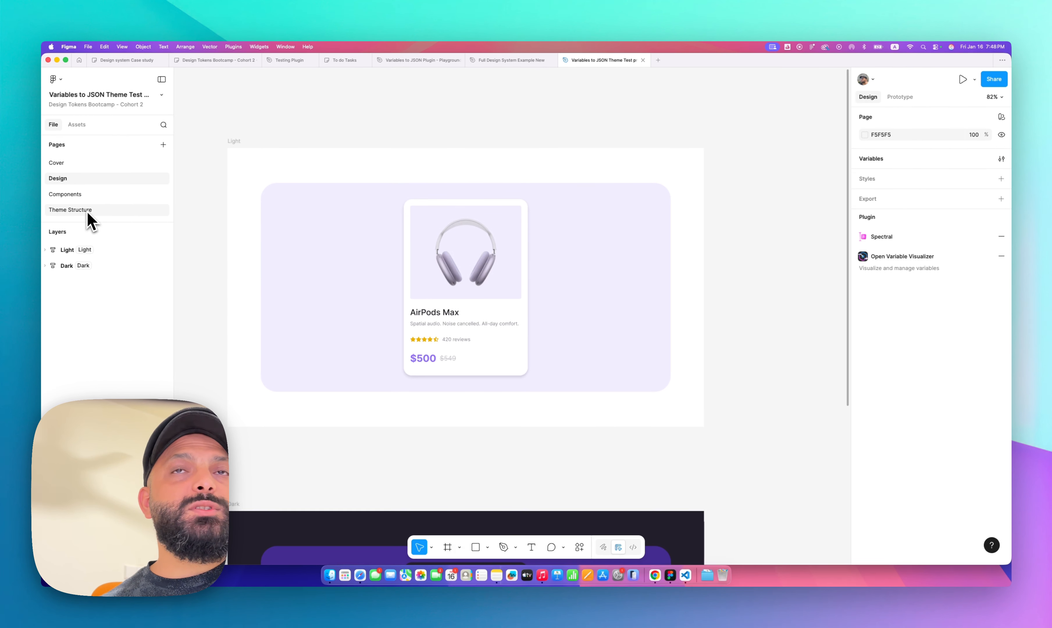
Open the Theme Structure page and examine the collection structure, Light Theme and Dark Theme diagrams
click(38, 206)
scroll(384, 248, up, 5)
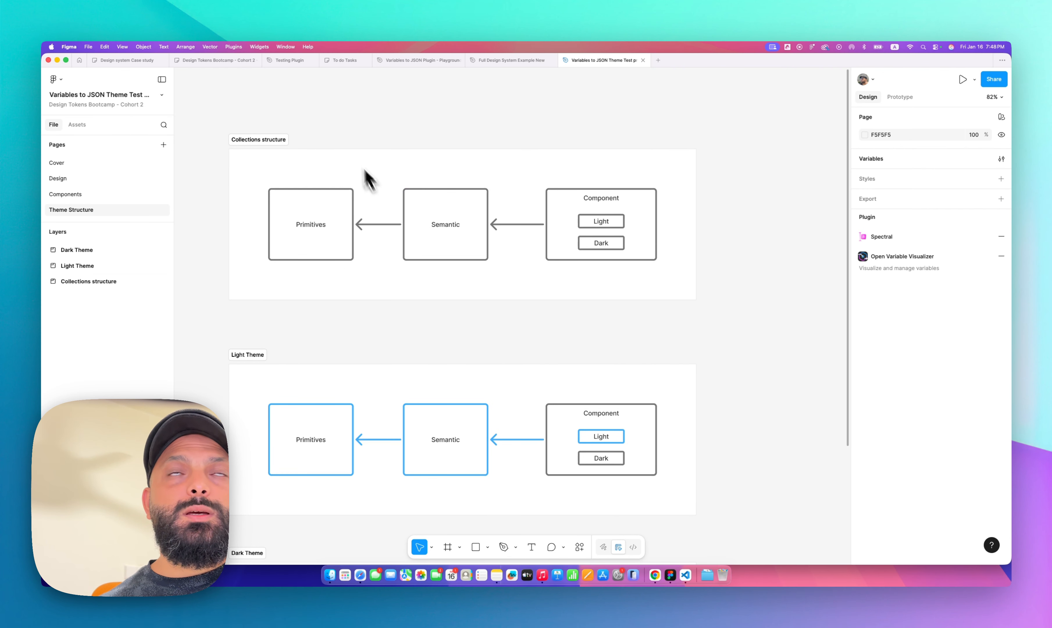
scroll(354, 167, up, 2)
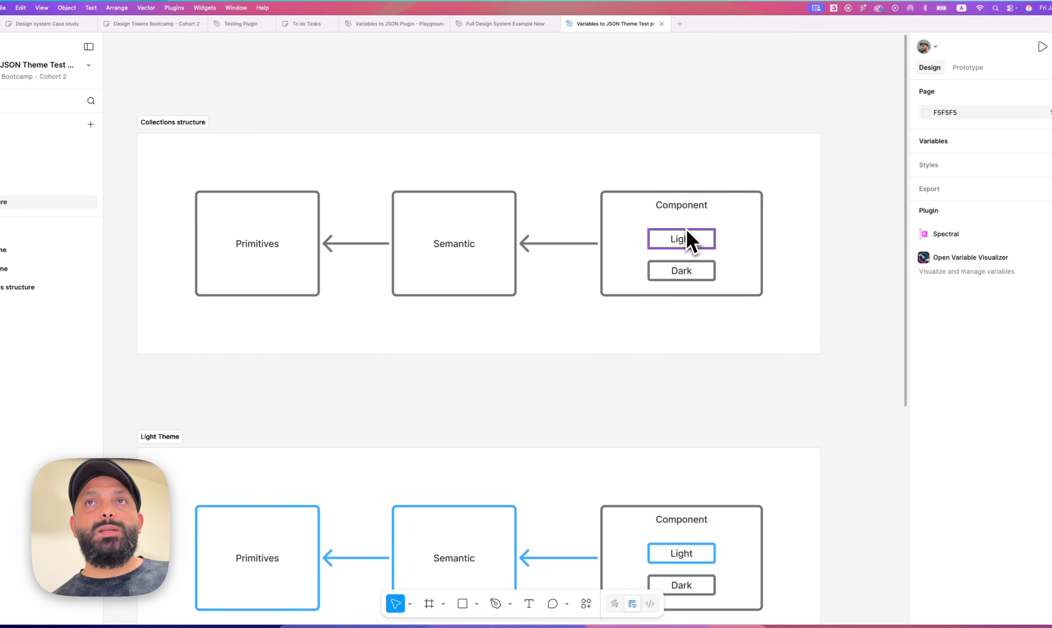
scroll(782, 382, down, 5)
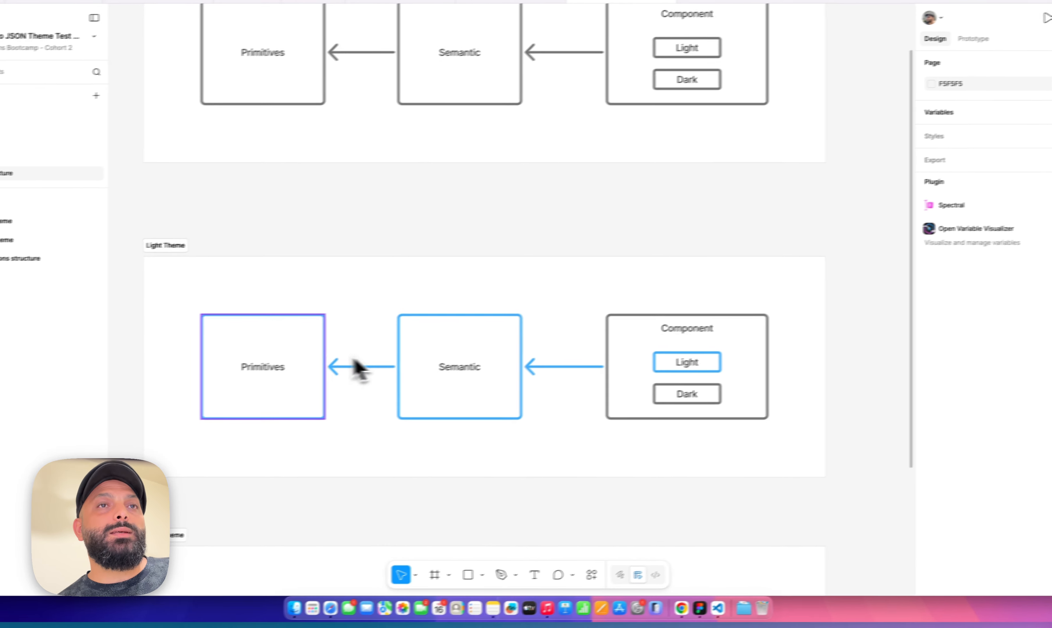
scroll(291, 367, down, 8)
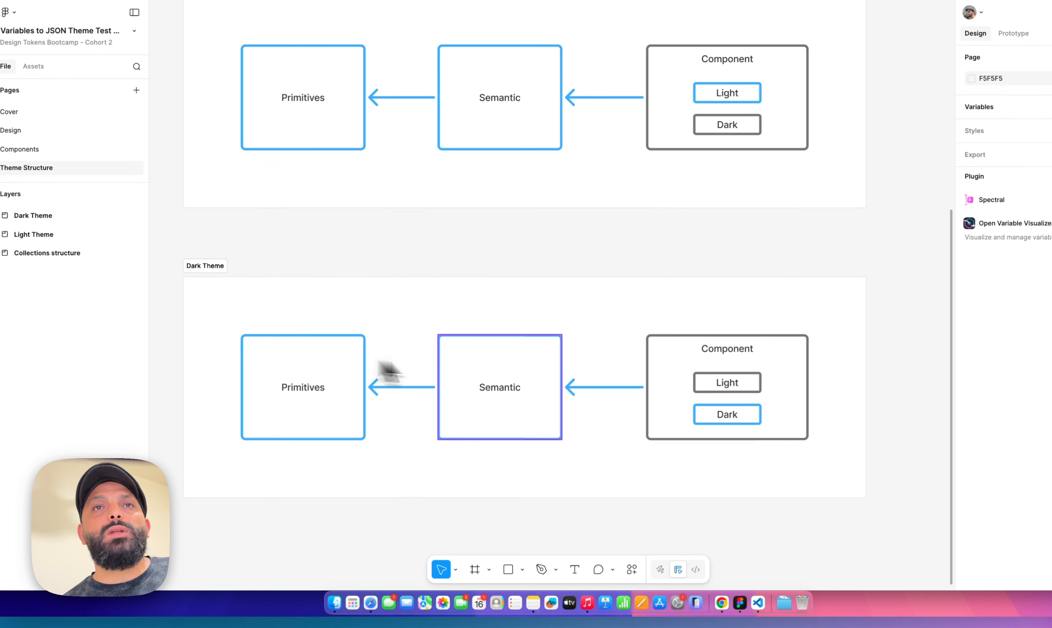
scroll(545, 364, up, 8)
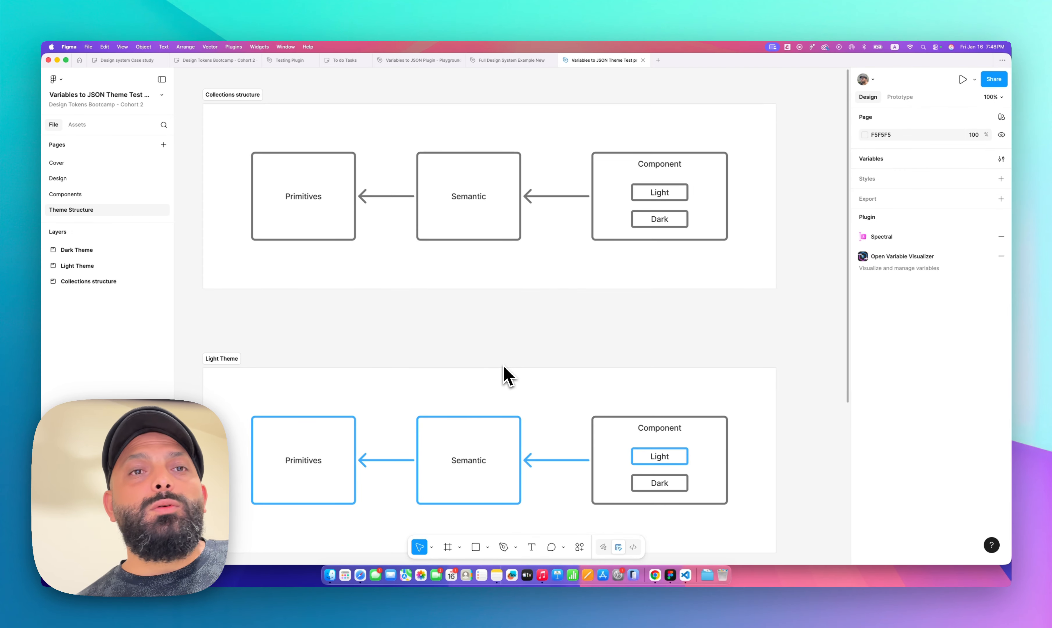
Preview the demo index.html page in the browser, toggling its color theme between Dark and Light
click(655, 577)
click(478, 60)
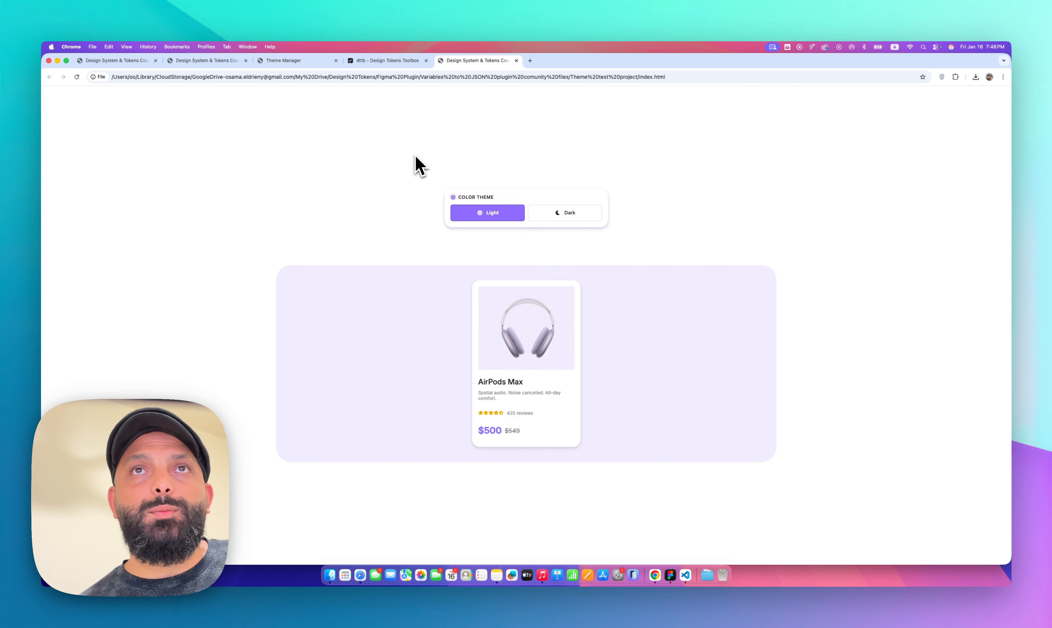
click(544, 217)
click(487, 214)
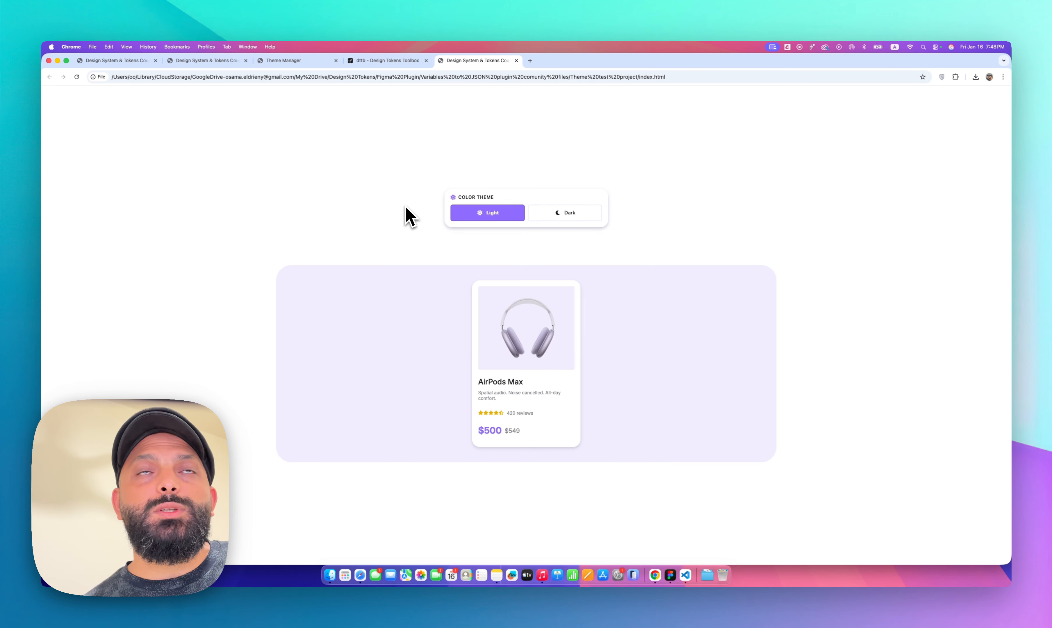
key(super+Tab)
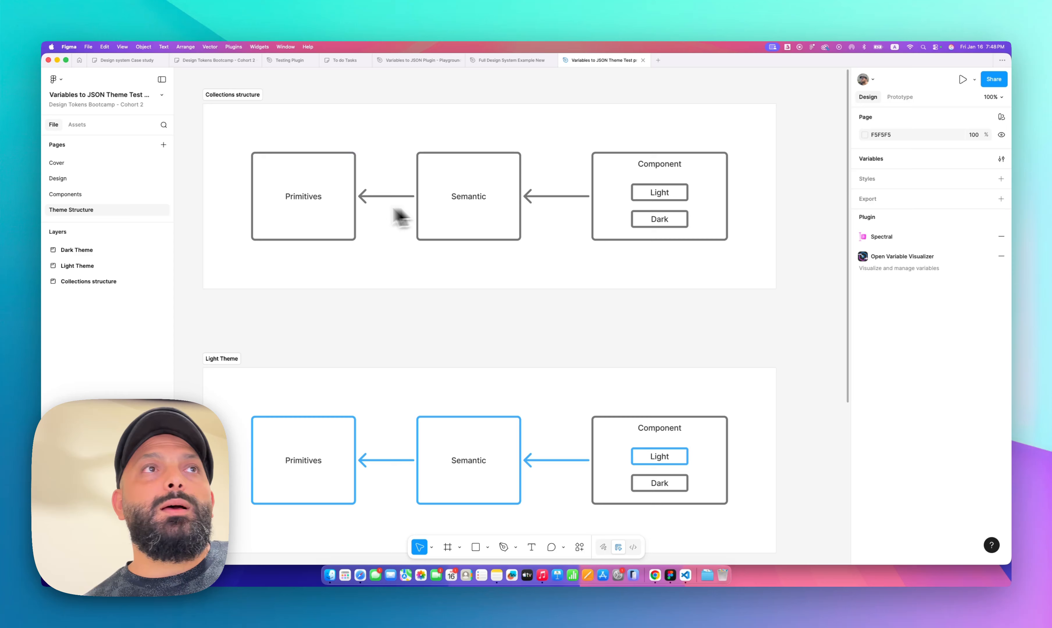
Open the Design page's variables and set Container/Bg/Color in Light mode to Light/Bg/Default
click(58, 179)
scroll(447, 225, down, 3)
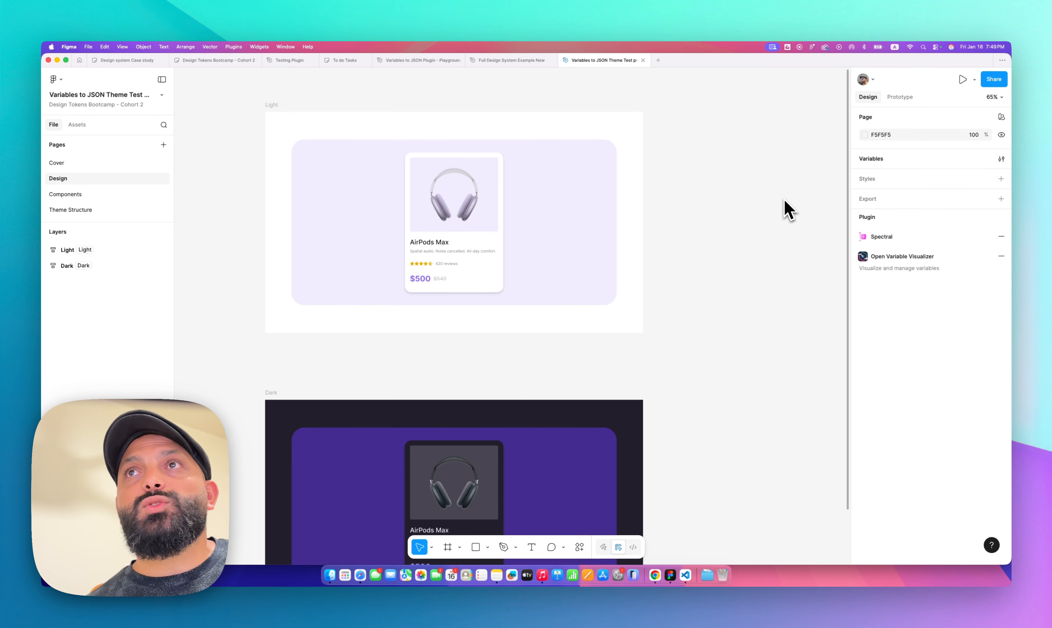
click(868, 161)
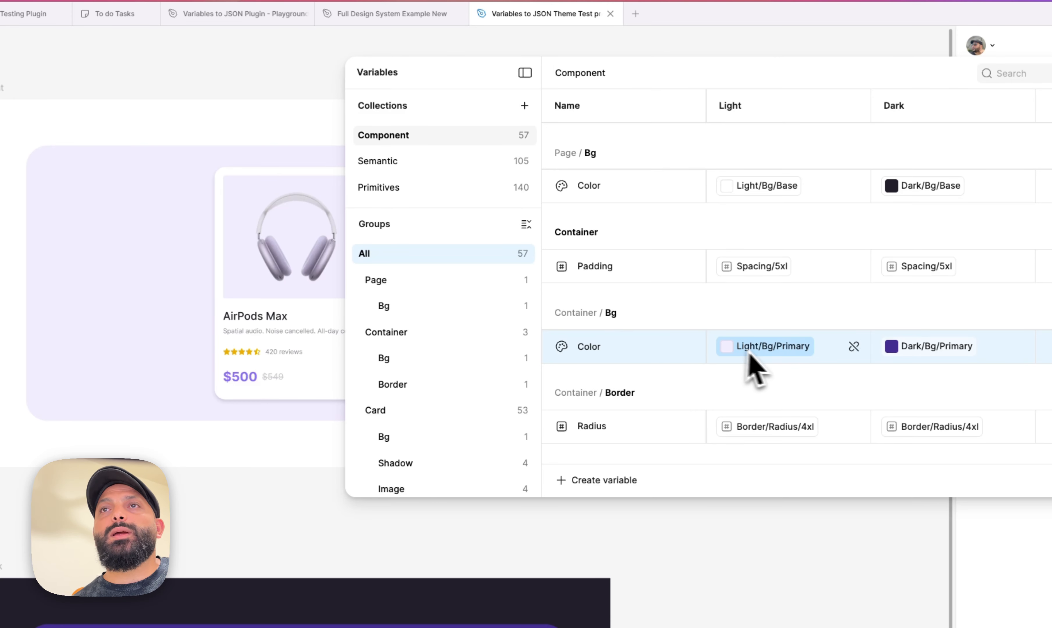
click(764, 349)
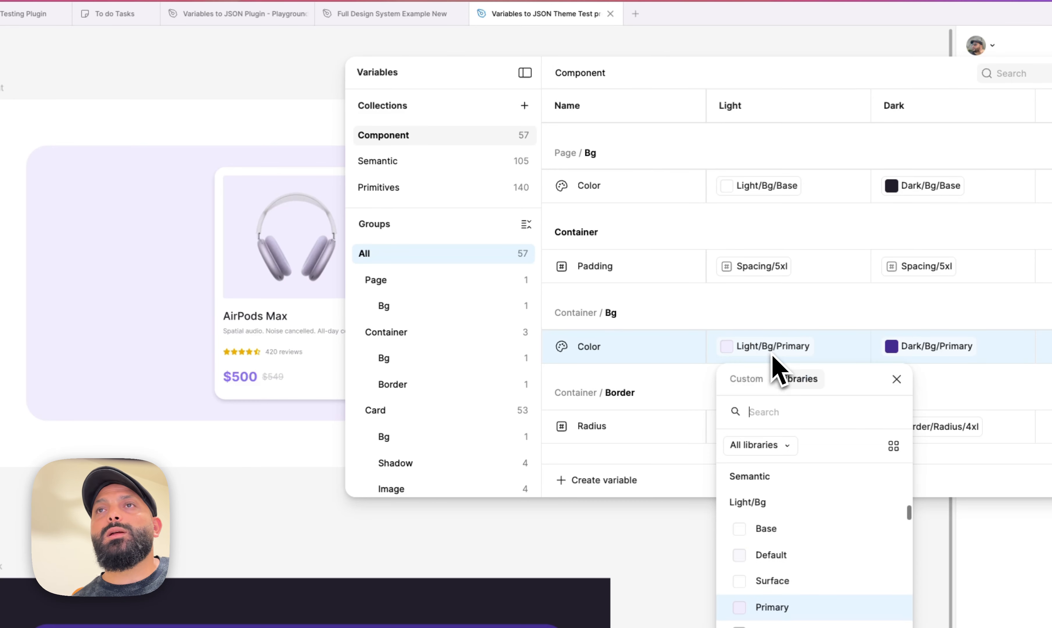
click(772, 563)
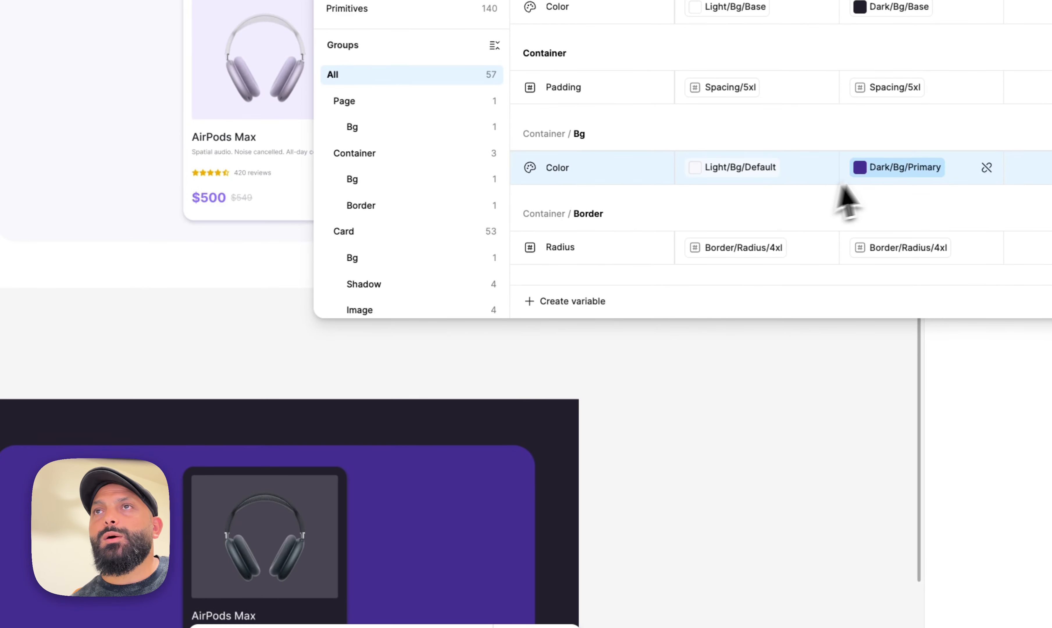
Set Container/Bg/Color in Dark mode to Dark/Bg/Default and close the variables panel
click(881, 168)
click(908, 376)
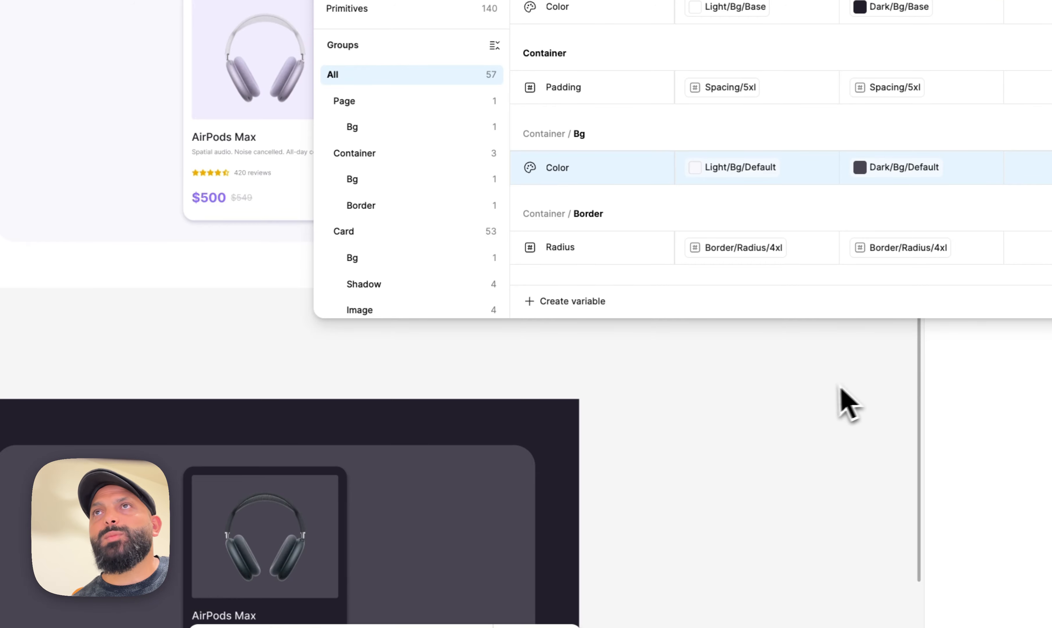
click(1043, 2)
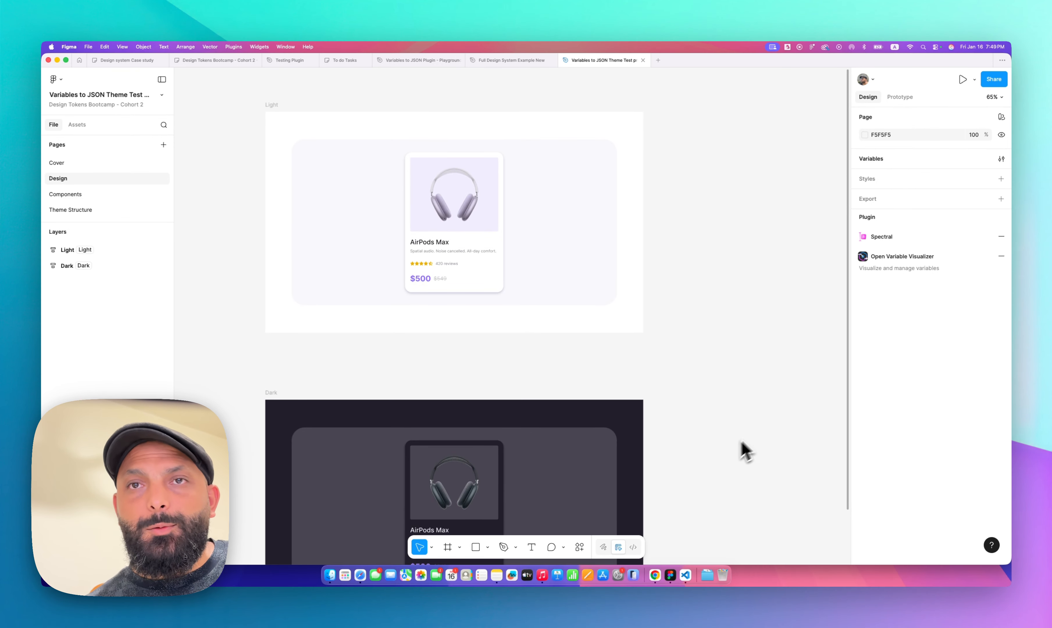
Run the Variables to JSON plugin and convert the variables in Single file mode
click(580, 547)
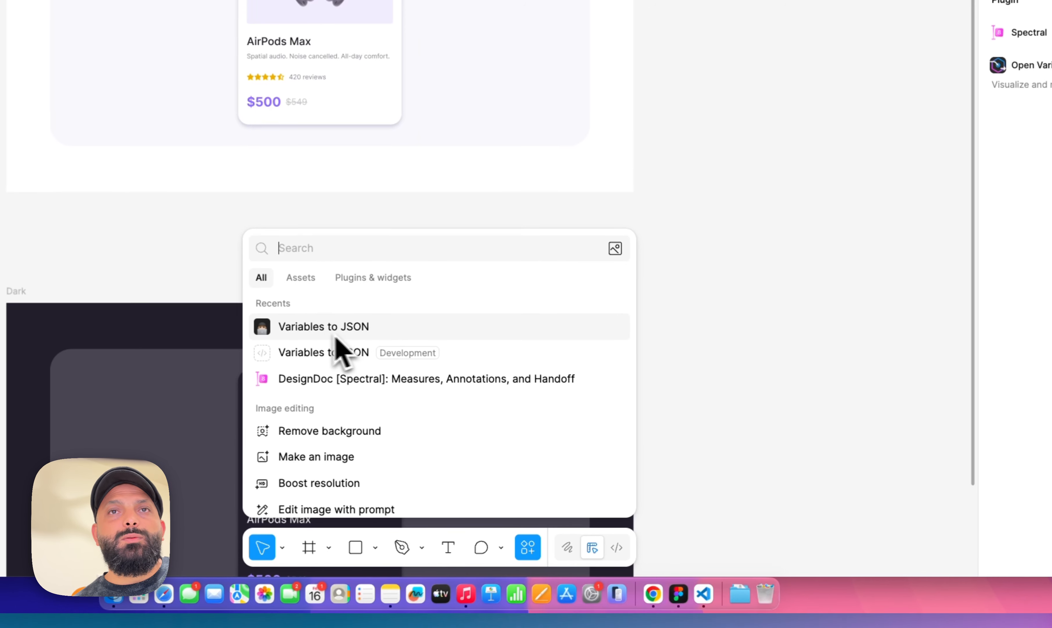
click(335, 337)
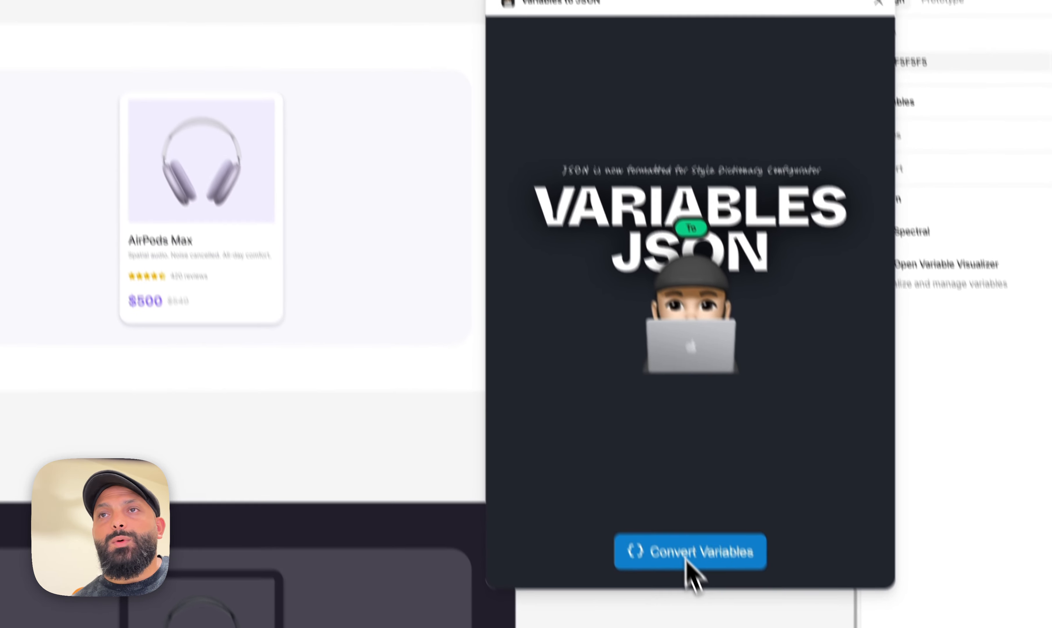
click(687, 562)
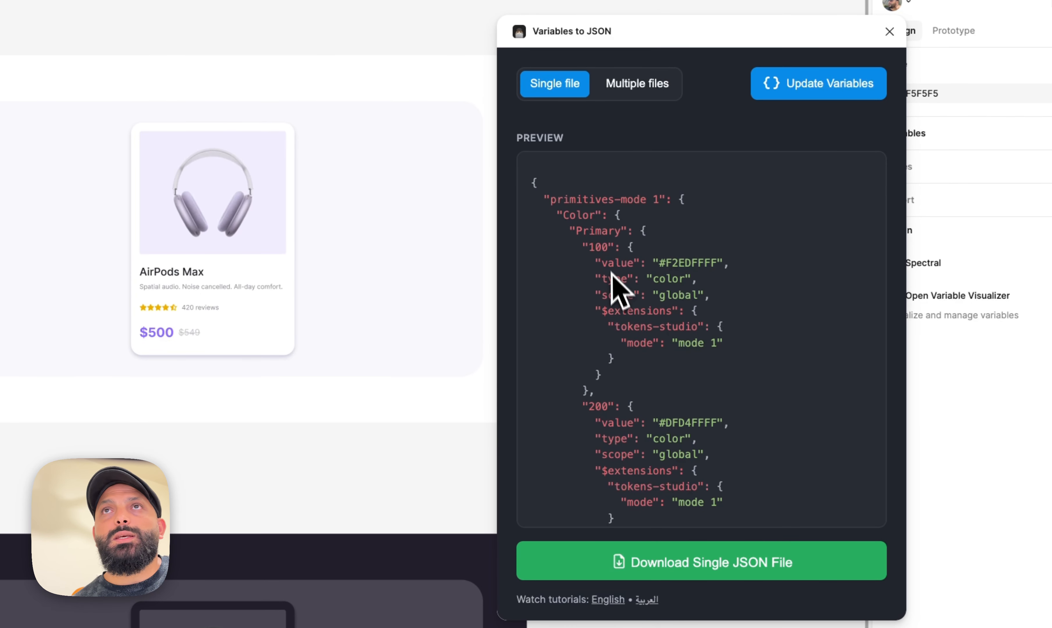
click(607, 87)
click(564, 87)
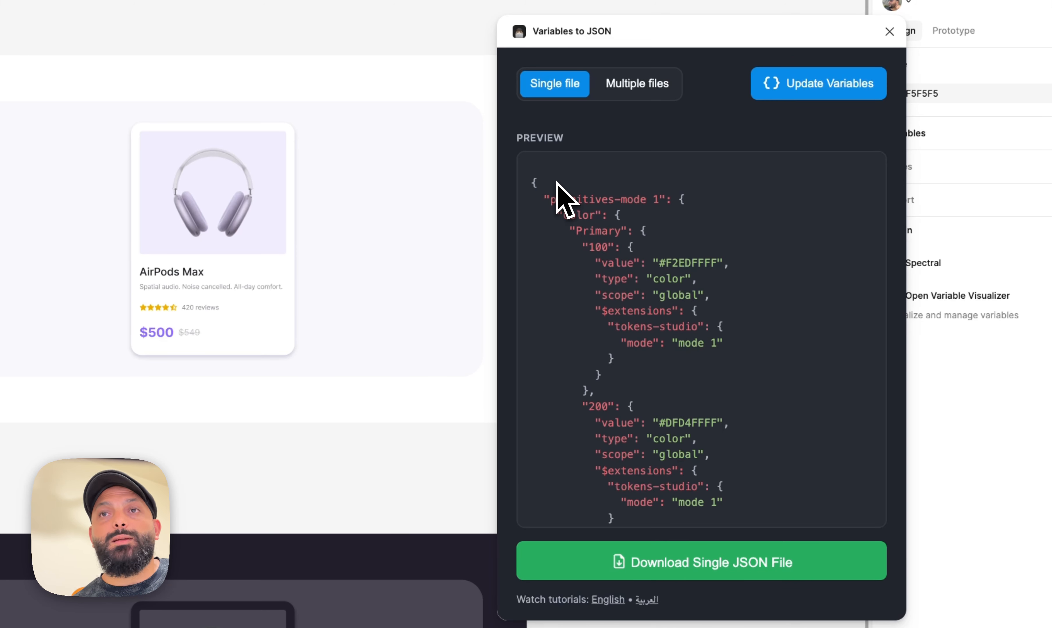
Download the single JSON file as variables.json into the Theme test project folder
click(743, 570)
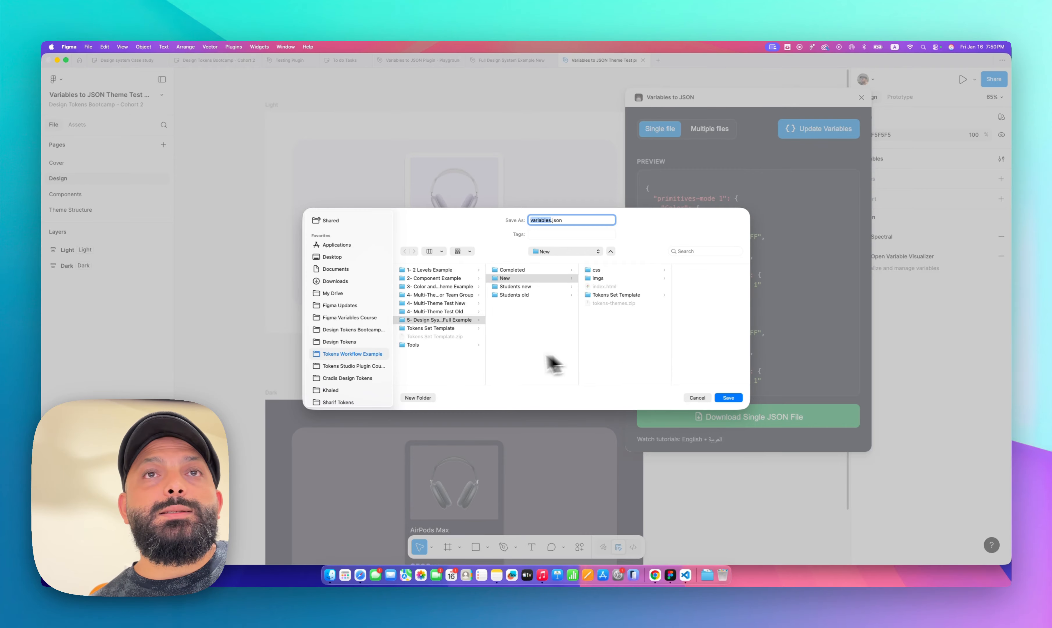
click(355, 343)
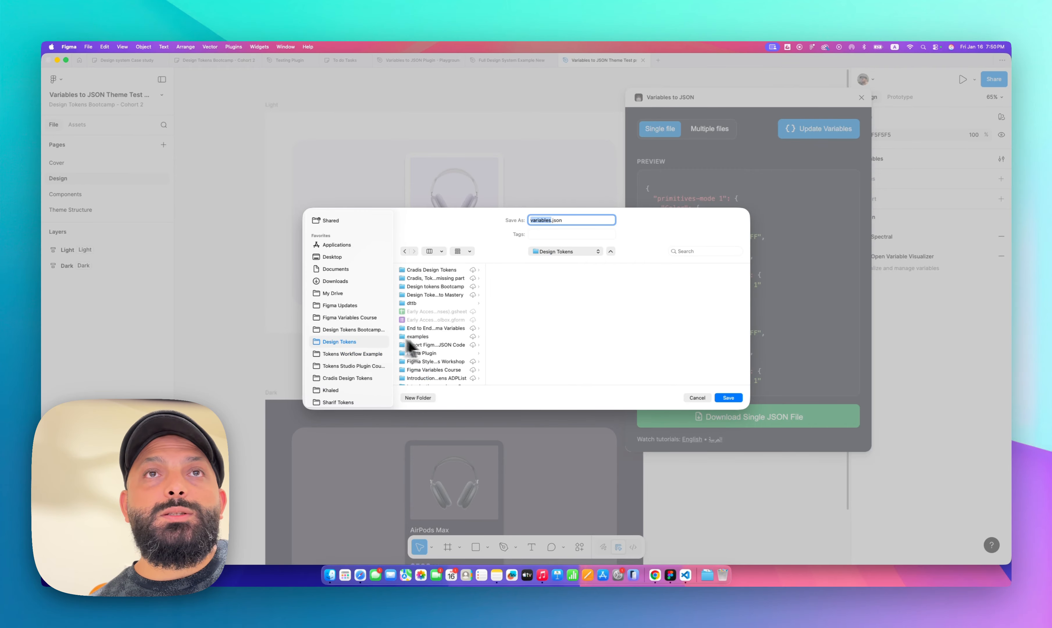
click(442, 354)
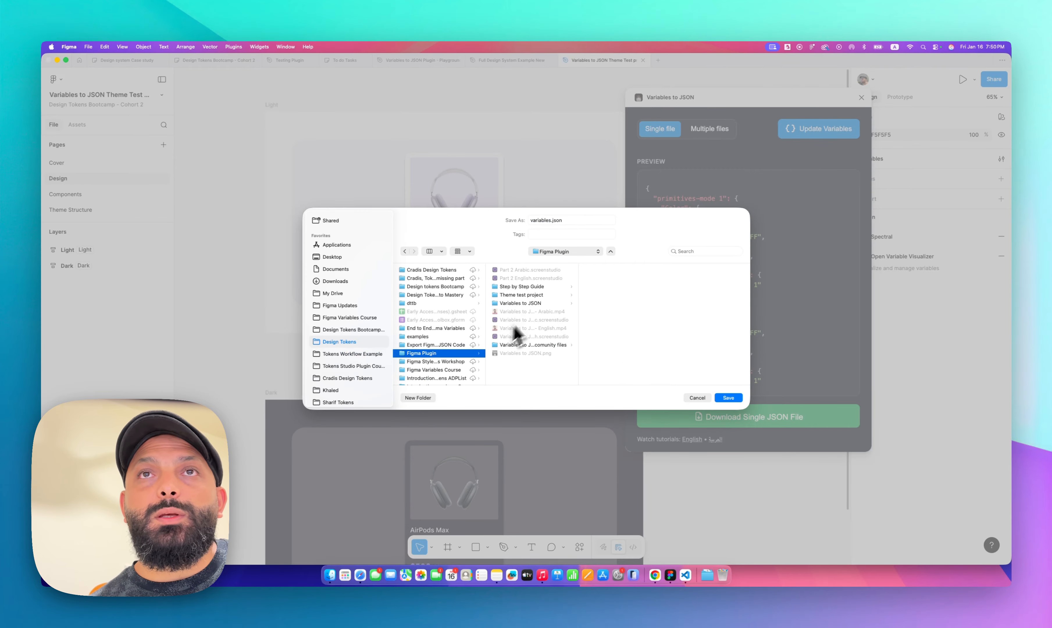
click(543, 345)
click(619, 271)
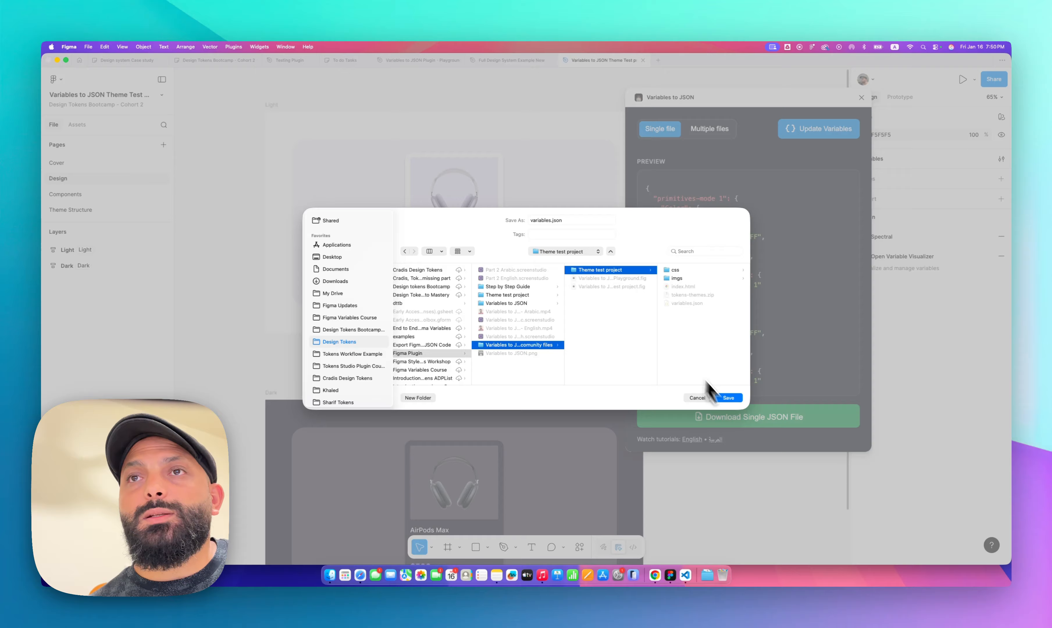
click(729, 399)
click(549, 352)
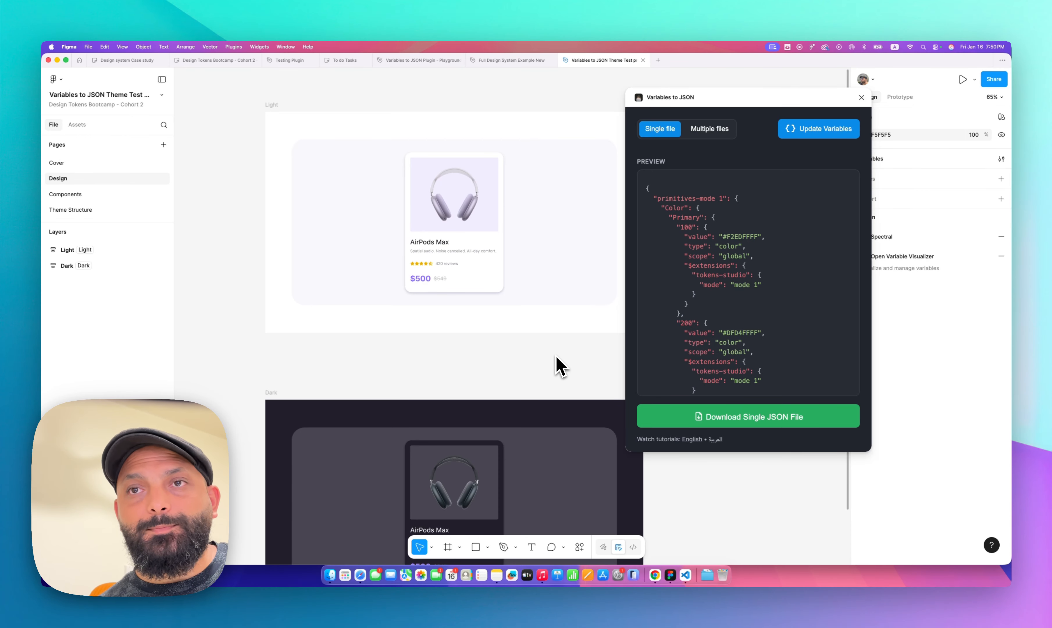
Upload variables.json from the Theme test project folder as the tokens file in the Theme Manager
click(654, 576)
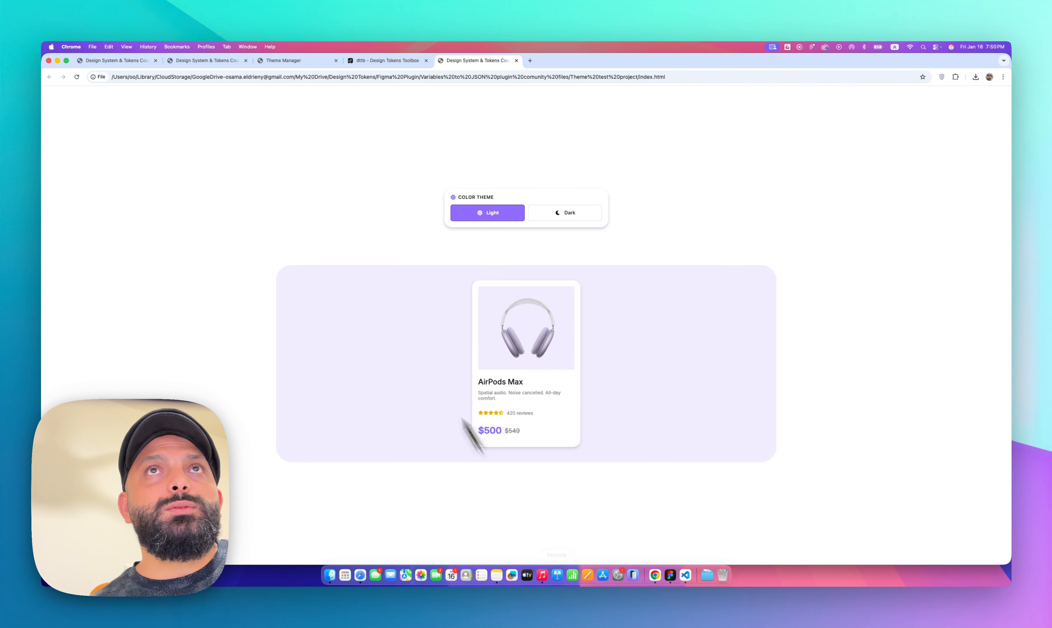
click(319, 60)
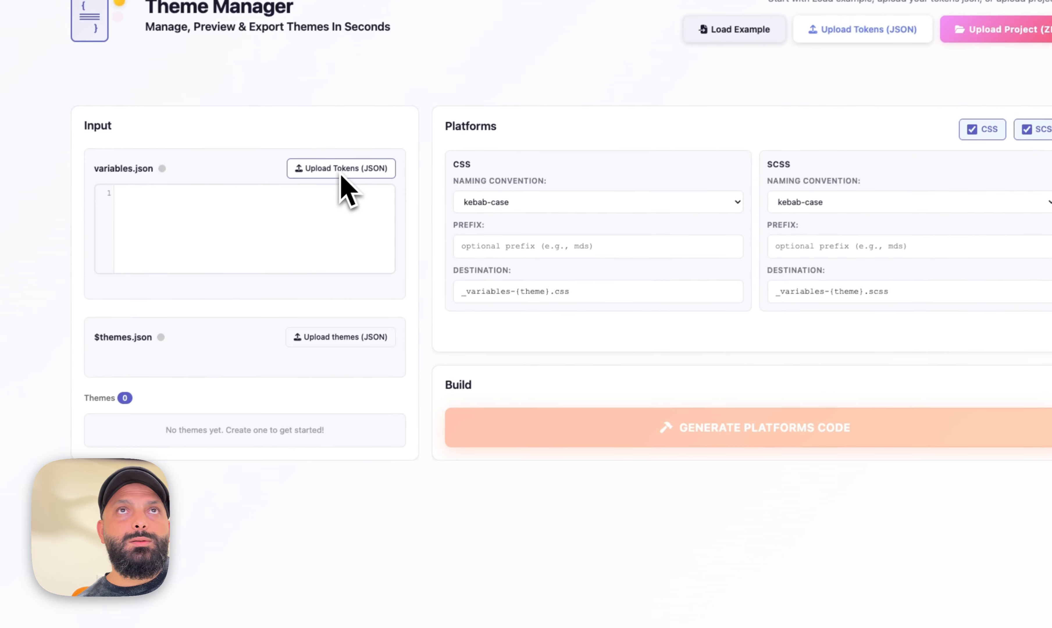
click(342, 175)
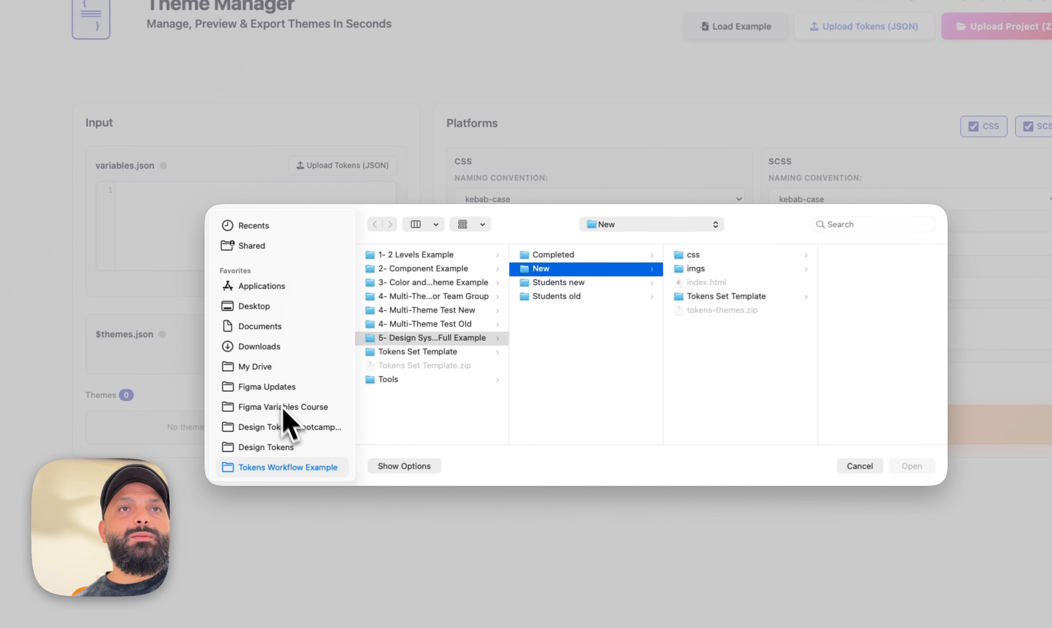
click(295, 447)
click(460, 393)
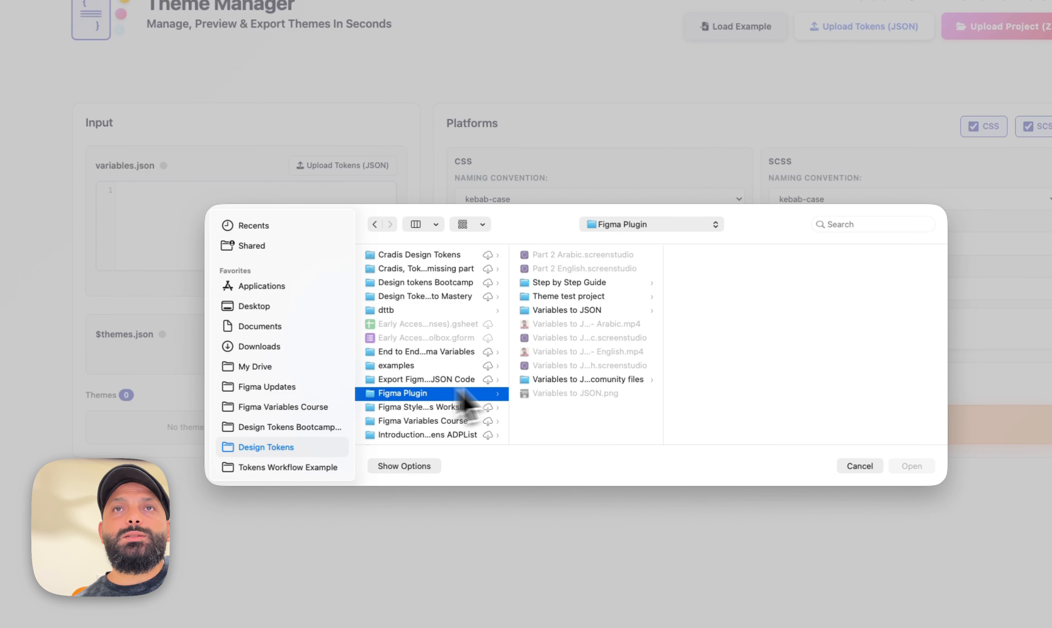
click(589, 379)
click(722, 252)
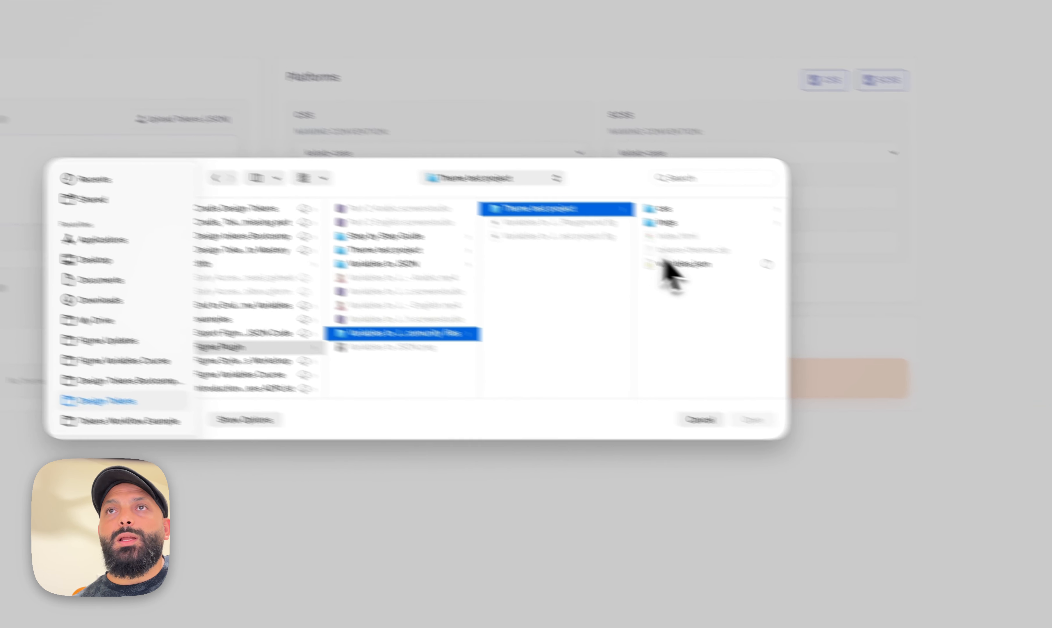
click(683, 264)
click(752, 419)
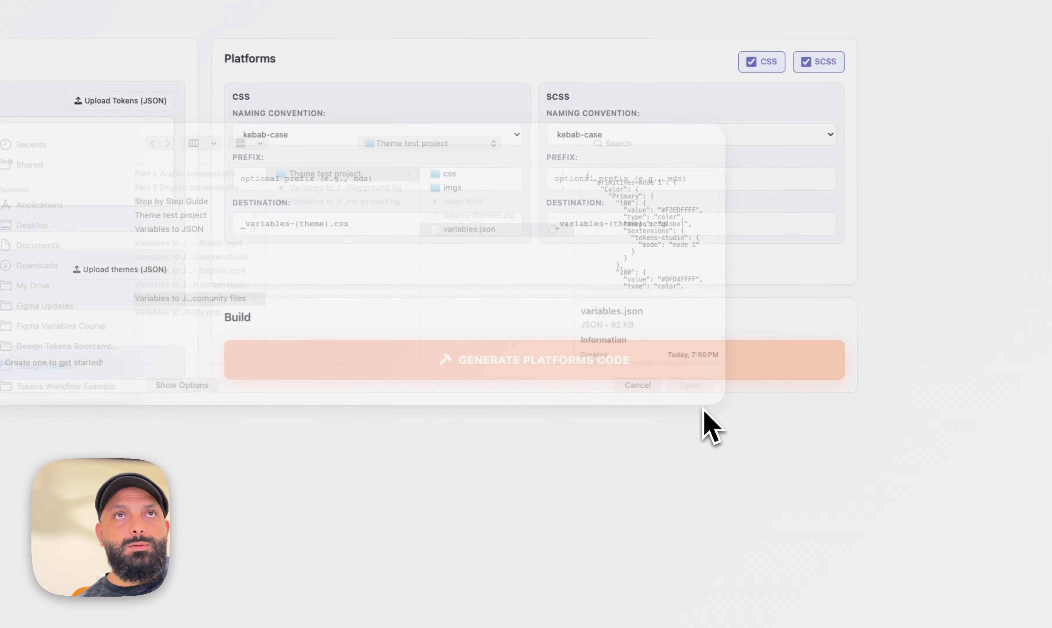
scroll(4, 186, down, 5)
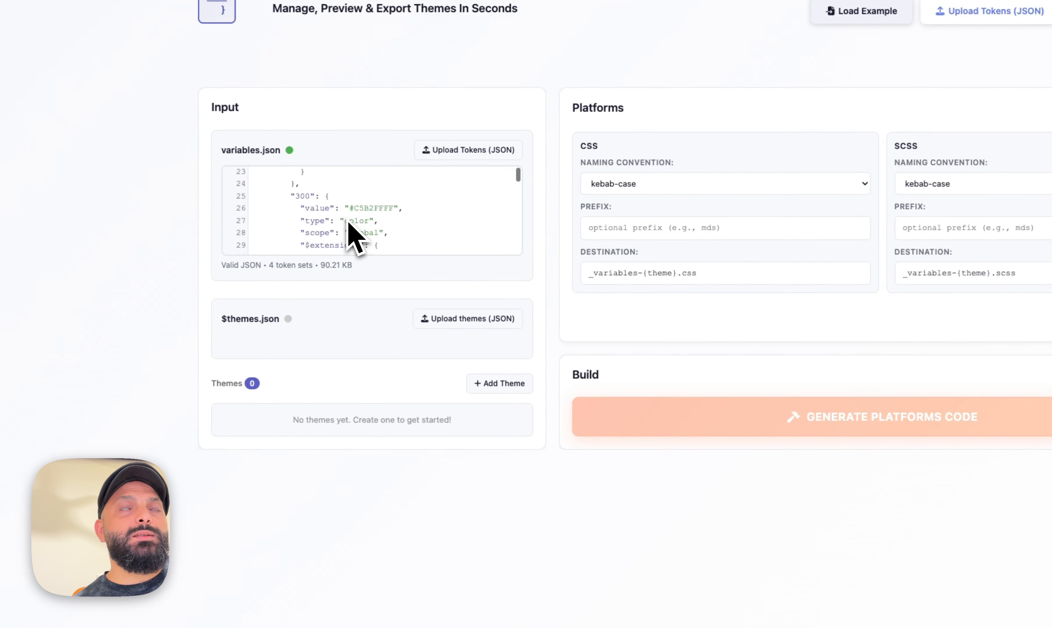
Create a theme named light using the primitives-mode 1, semantic-mode 1 and component-light token sets
scroll(349, 222, up, 10)
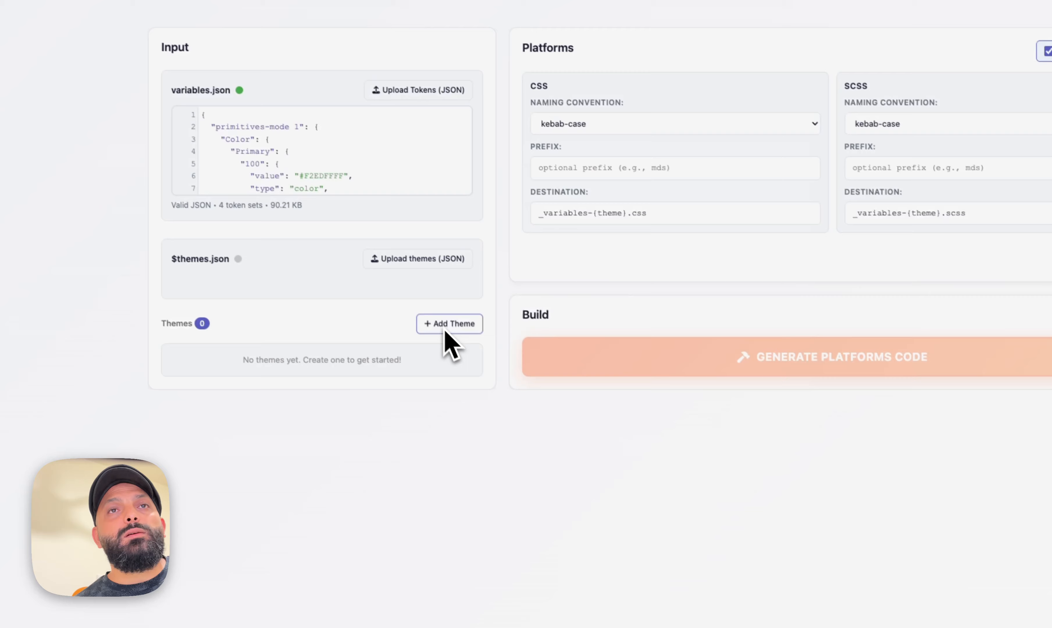
click(497, 387)
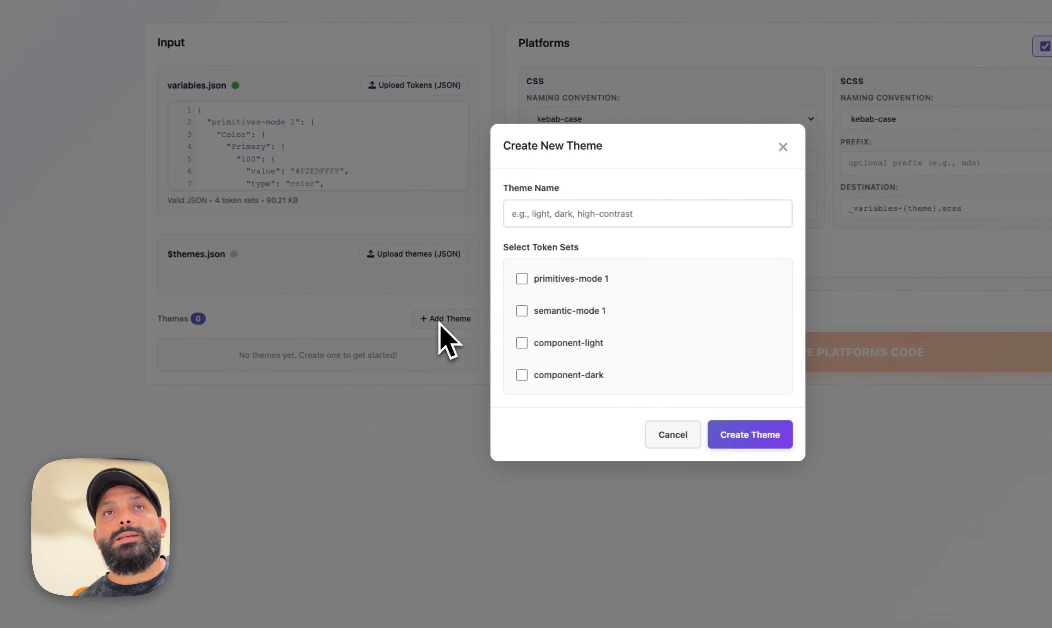
click(598, 280)
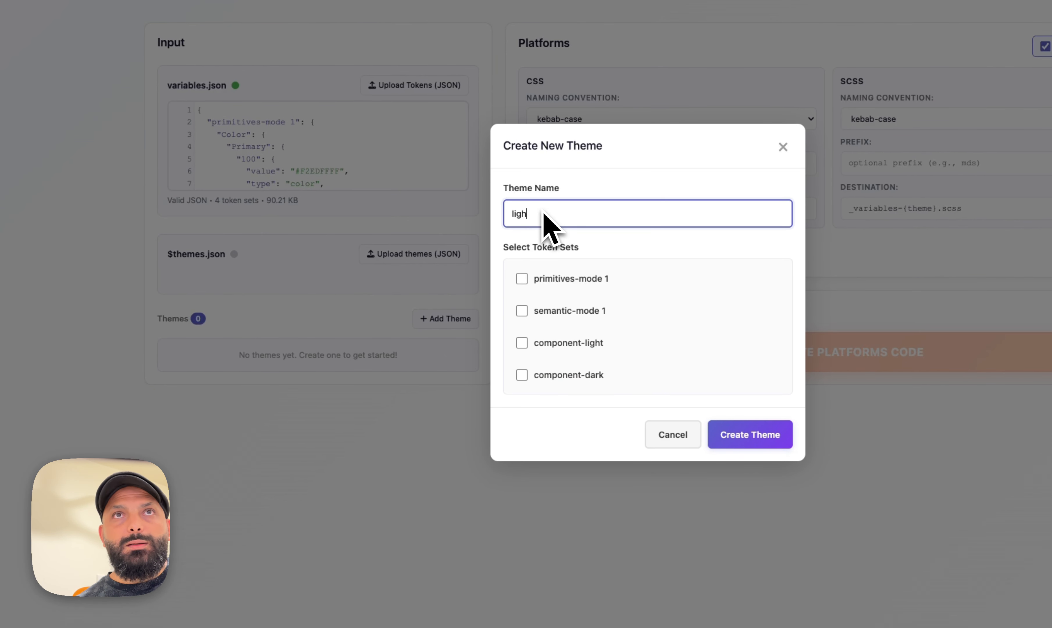
click(551, 287)
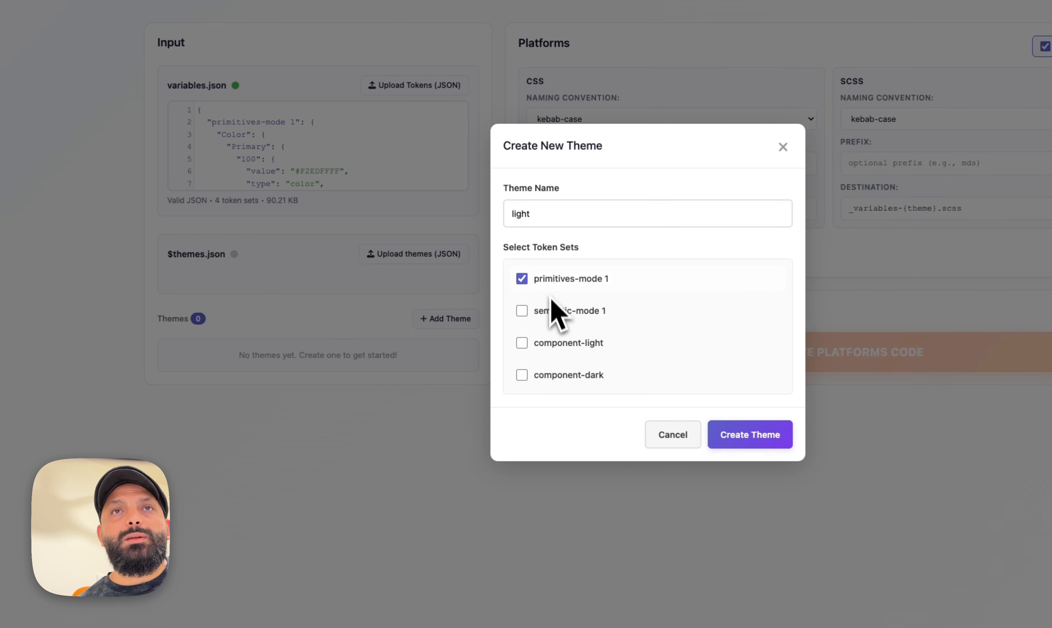
click(560, 348)
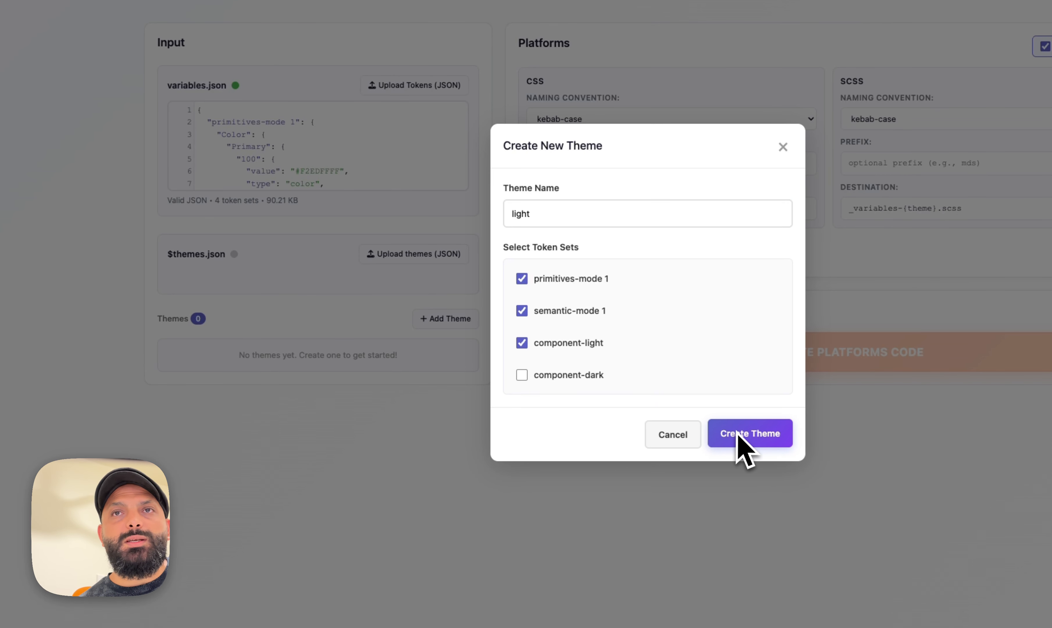
click(740, 444)
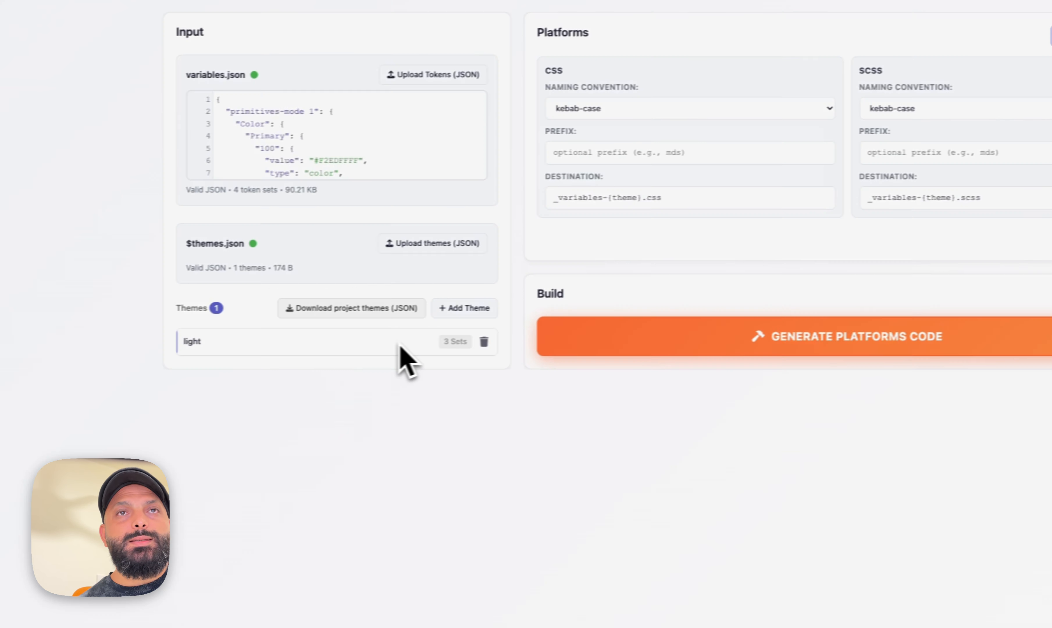
Create a theme named dark using the primitives-mode 1, semantic-mode 1 and component-dark token sets
click(548, 336)
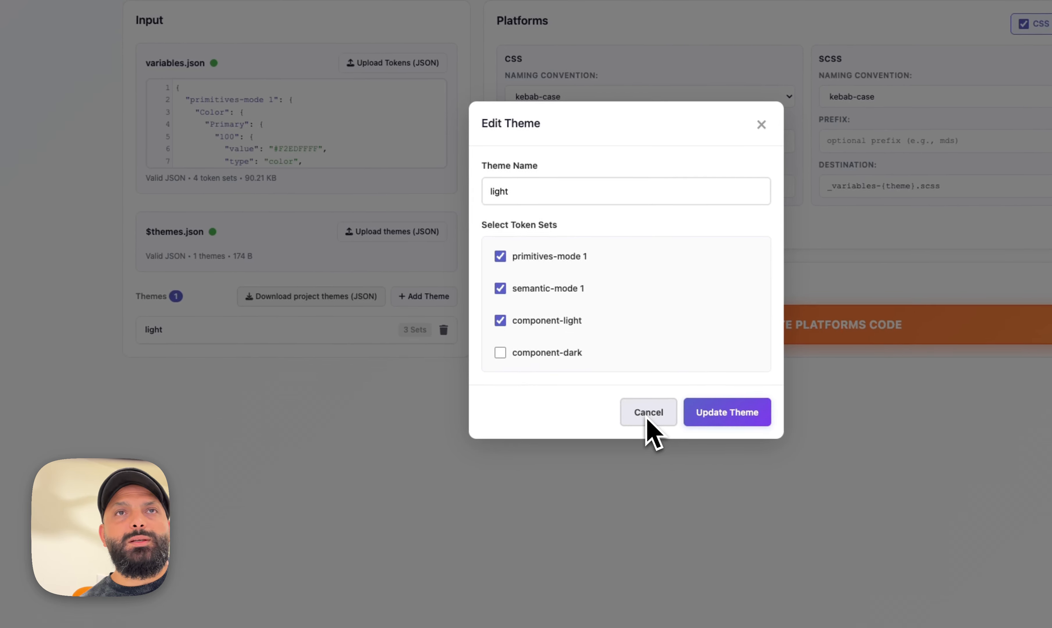
click(675, 426)
click(452, 309)
click(518, 201)
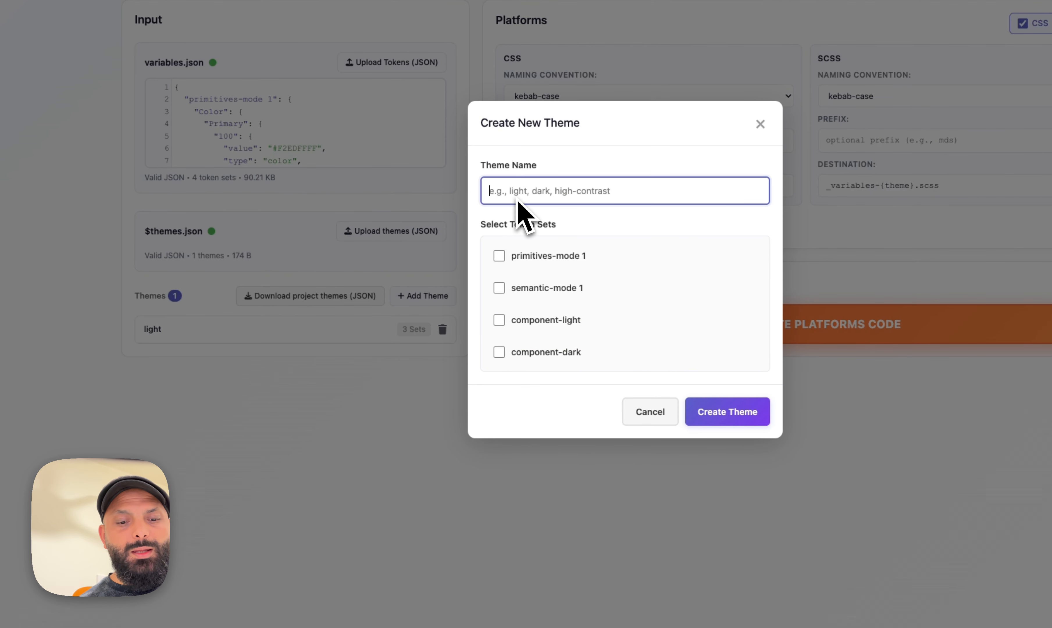
click(547, 257)
click(541, 288)
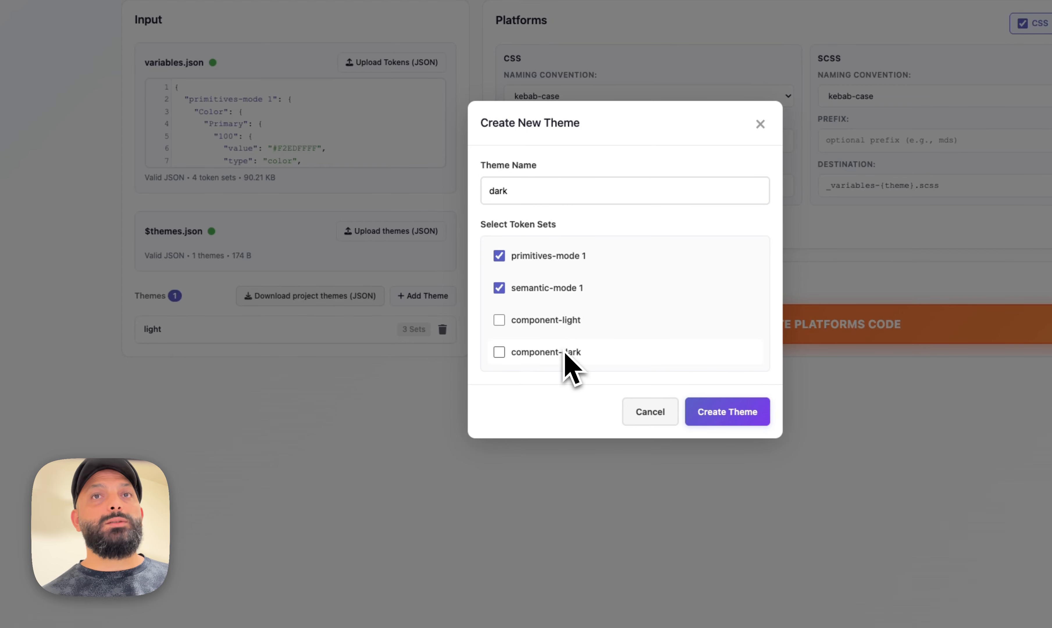
click(709, 420)
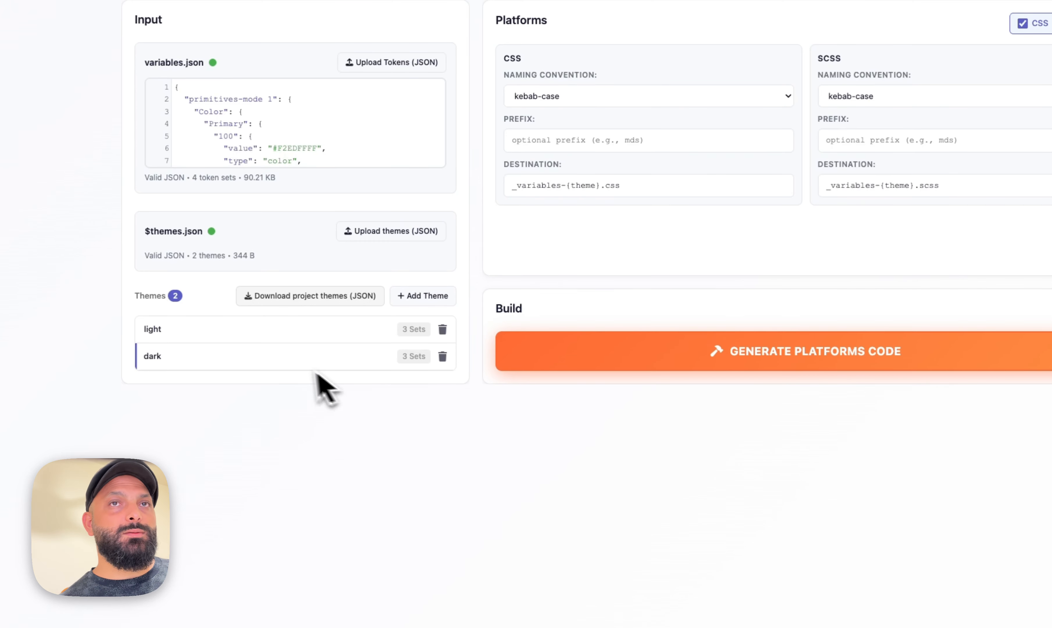
Download the project themes as a $themes.json file
click(292, 364)
click(643, 415)
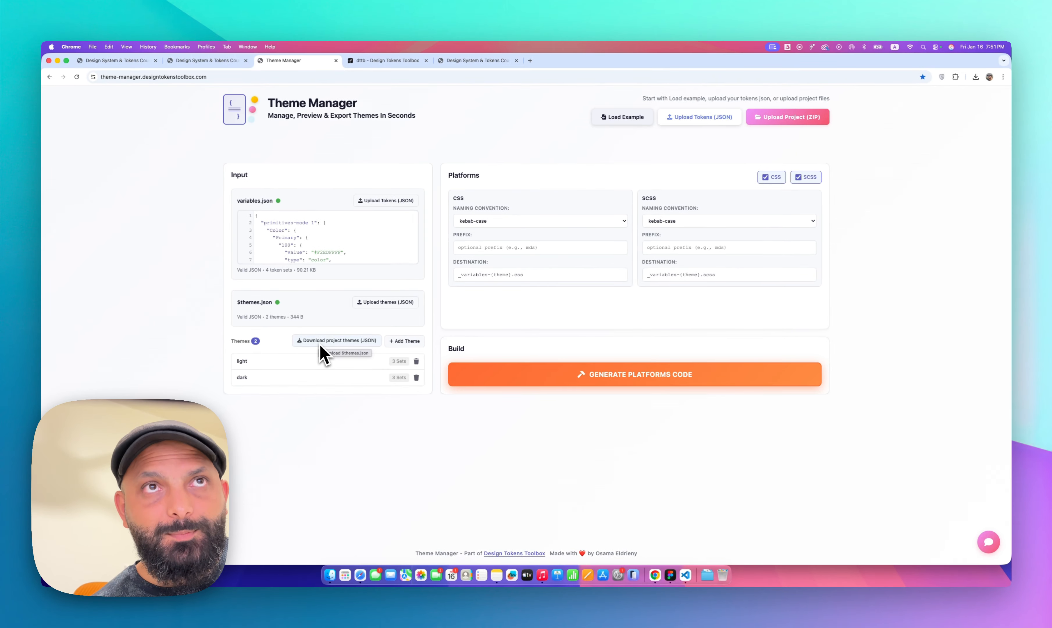
click(321, 345)
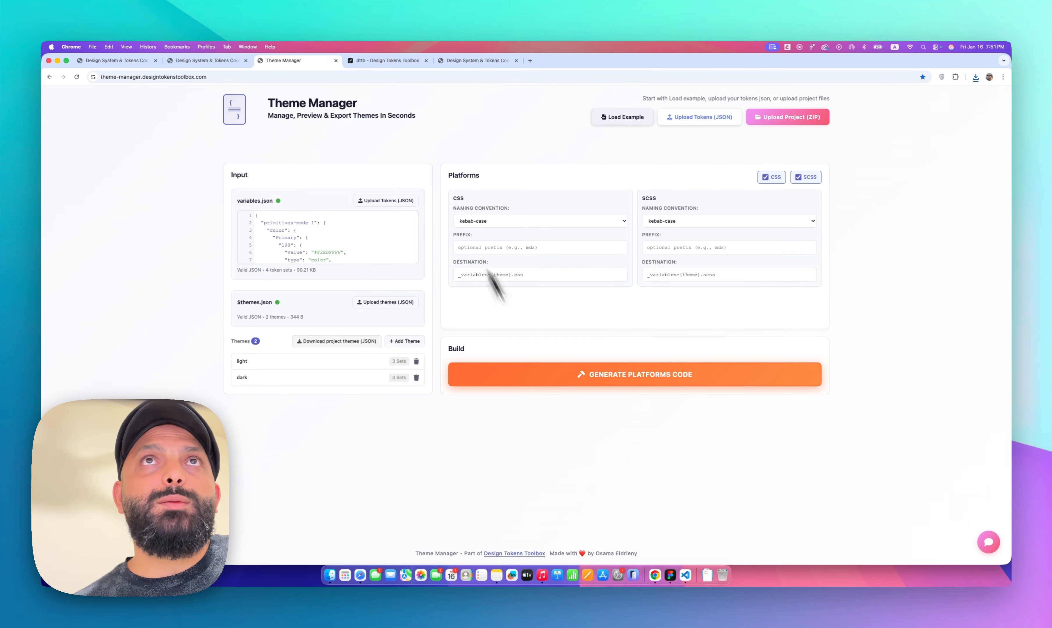
Review the test project's preview page and the existing variables-light.css file, then return to the Theme Manager
click(454, 61)
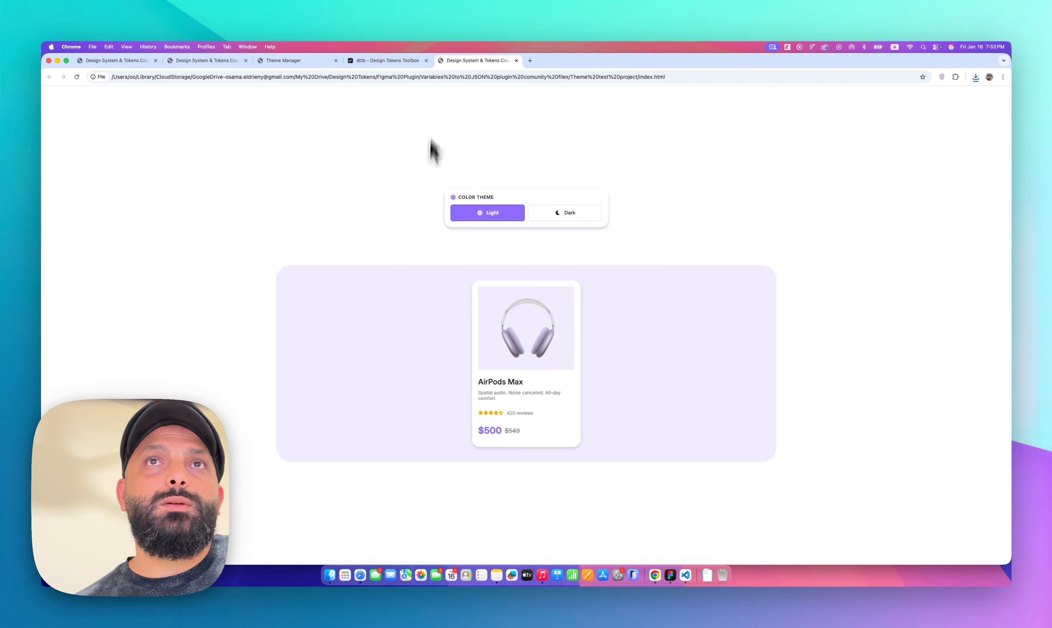
click(687, 583)
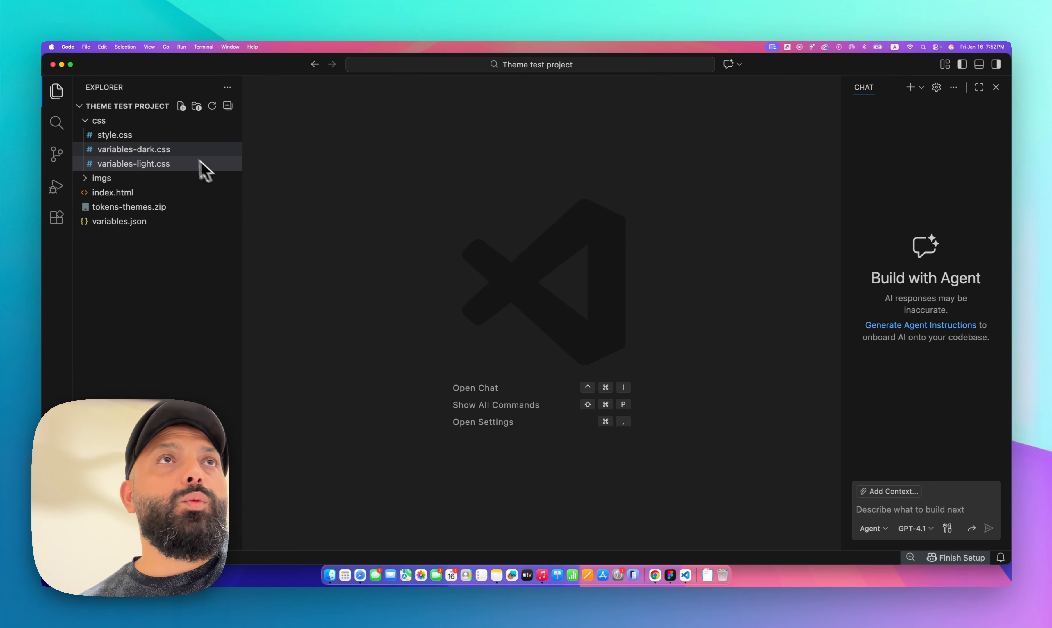
click(177, 165)
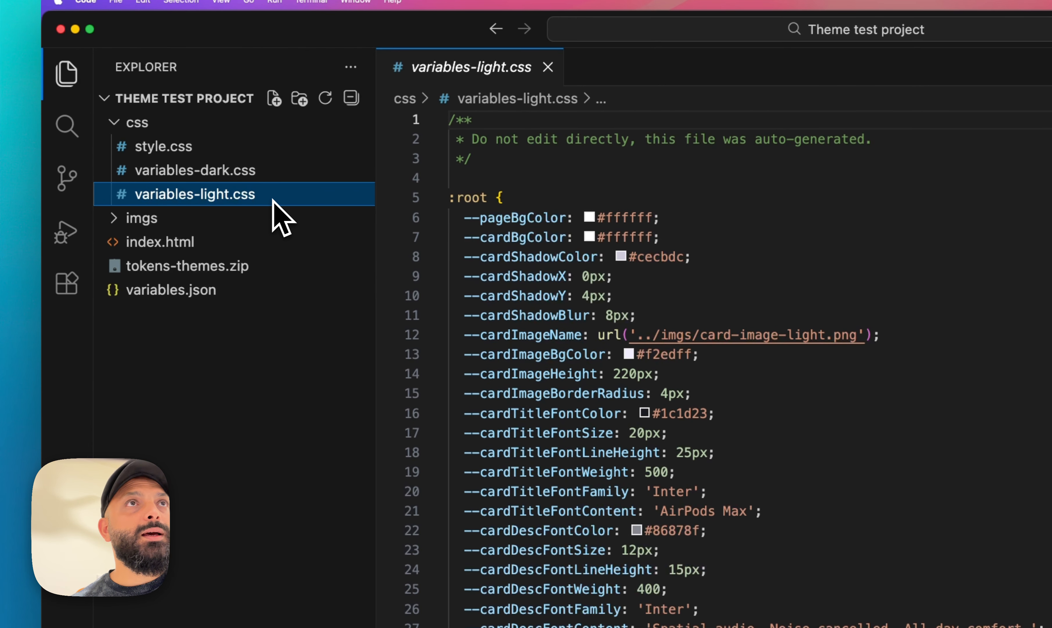
double_click(480, 335)
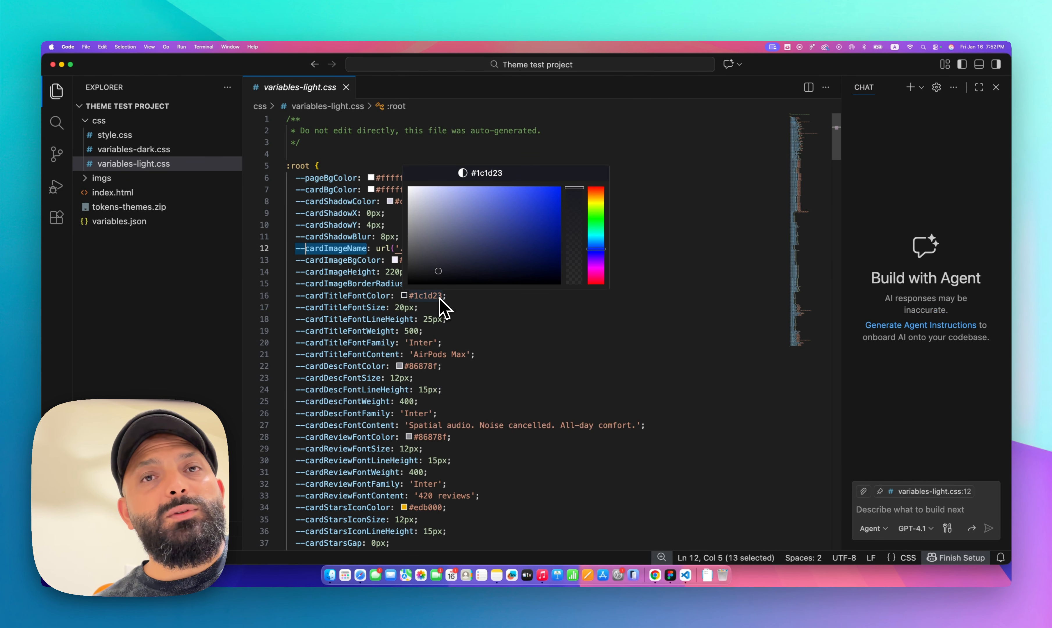
click(656, 576)
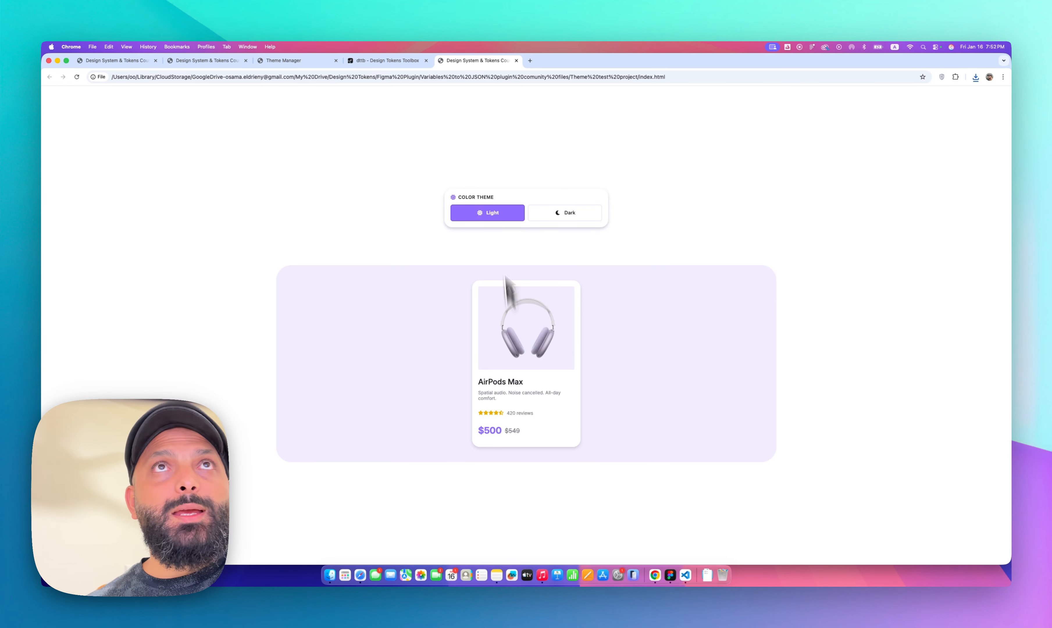
click(299, 61)
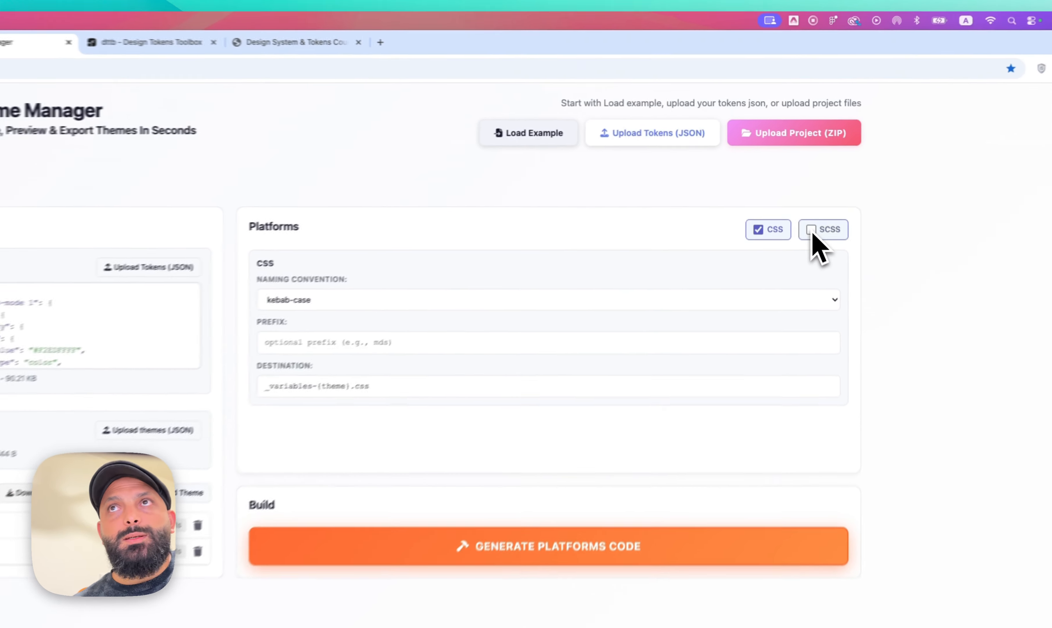
Set output to CSS only, with camelCase naming and destination variables-{theme}.css
click(377, 300)
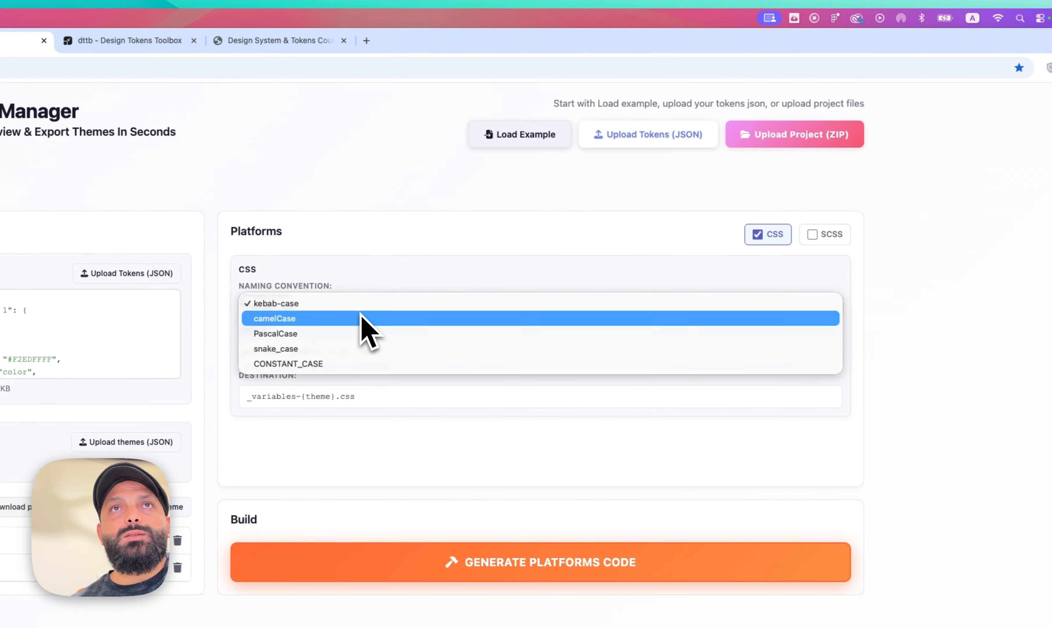
click(331, 318)
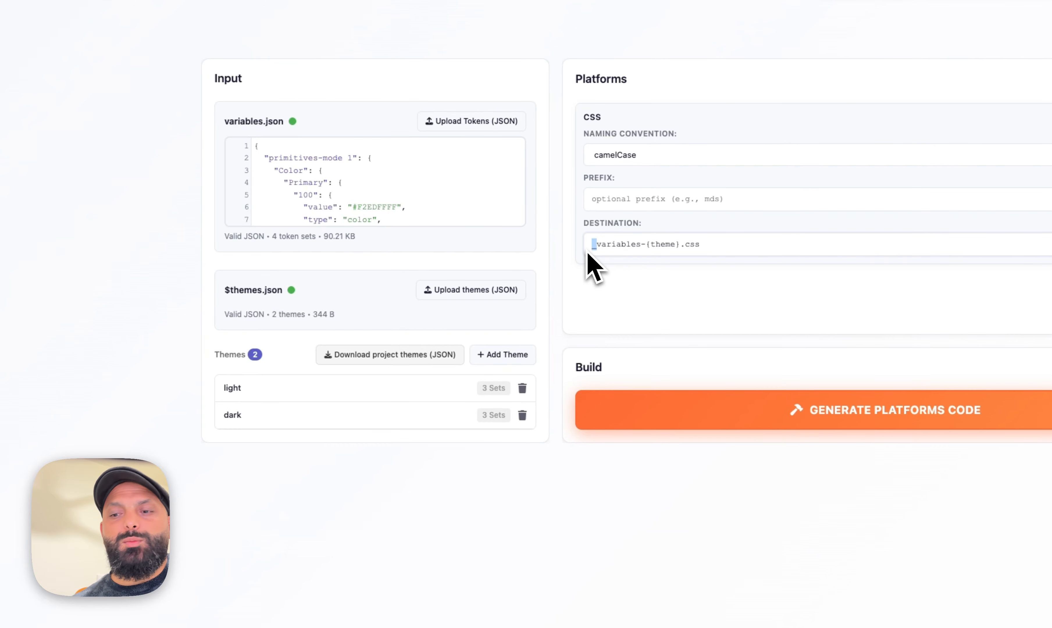
key(BackSpace)
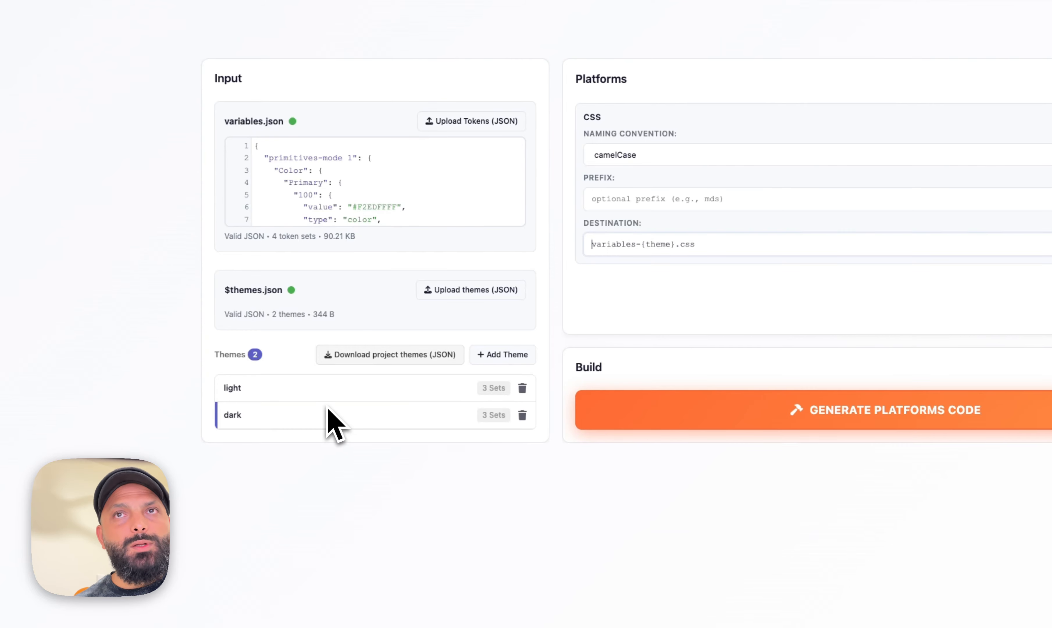
Generate the platforms code and download the variables build folder
click(651, 423)
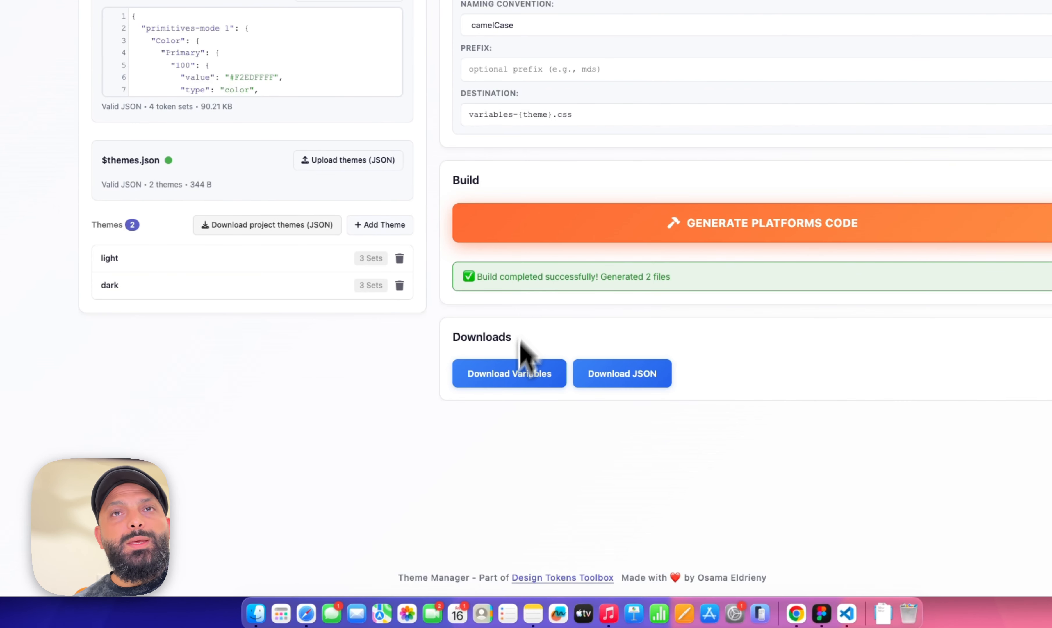
click(500, 380)
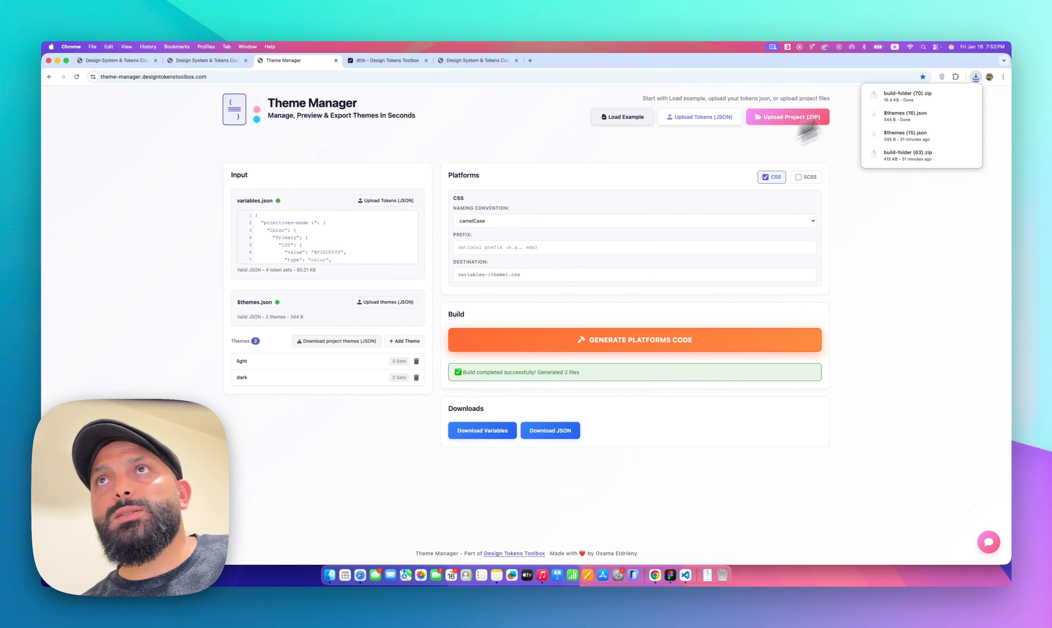
click(897, 99)
Open the downloaded css folder and copy both generated CSS files
double_click(317, 242)
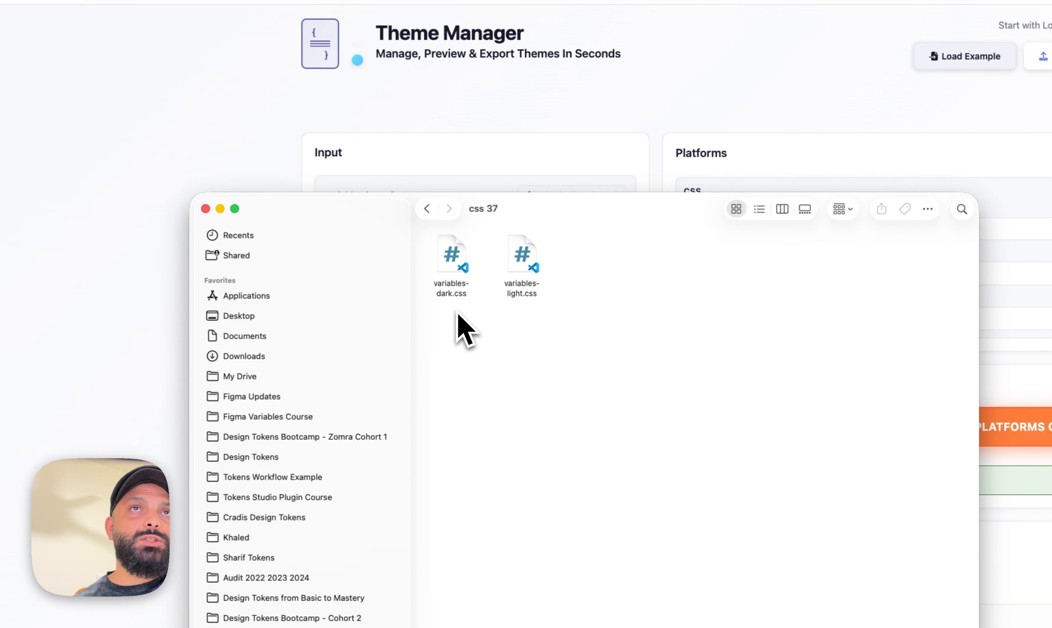
key(super+a)
key(super+c)
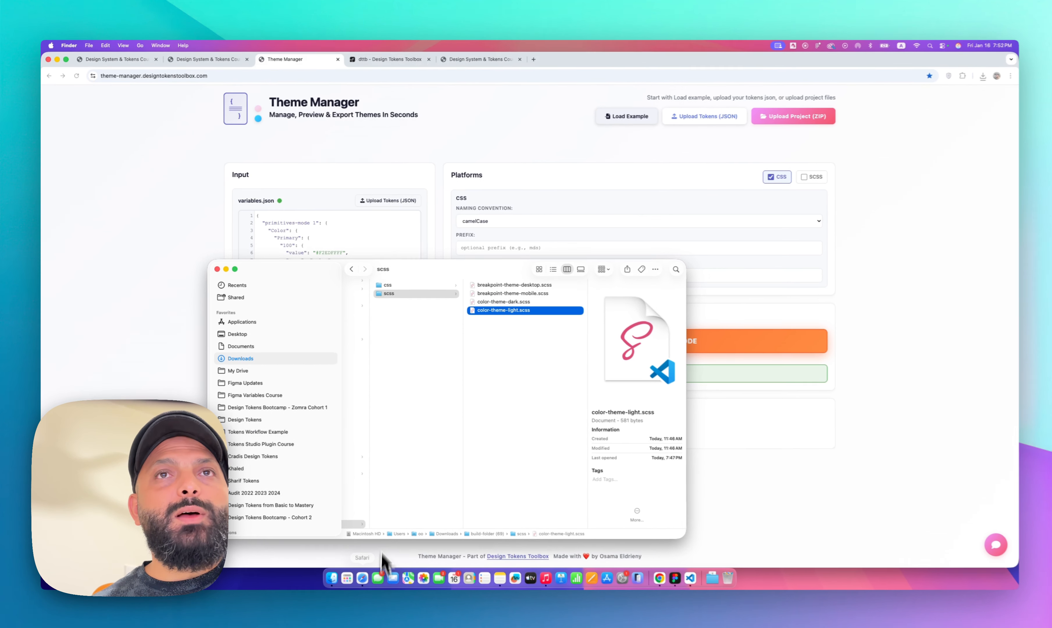
Paste the CSS files into the Theme test project's css folder, replacing the existing files
click(706, 487)
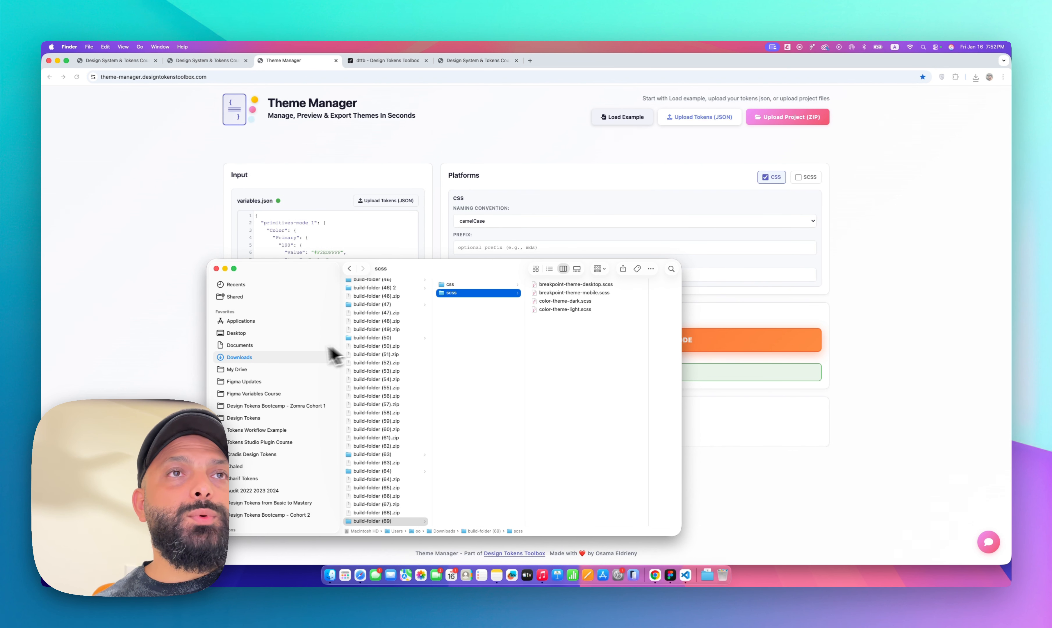
key(super+w)
click(330, 576)
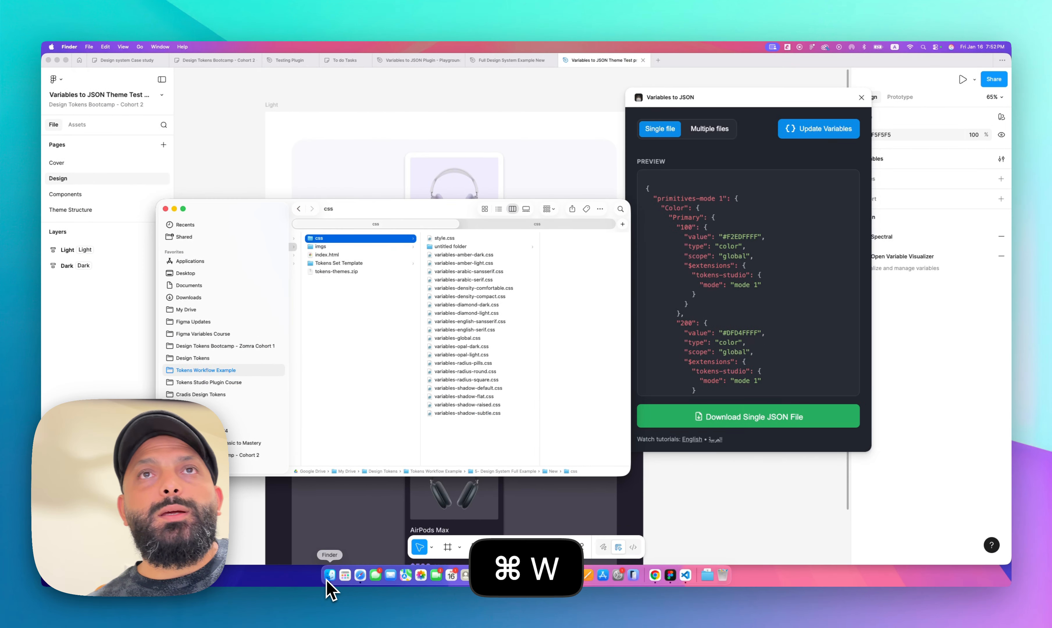
click(492, 225)
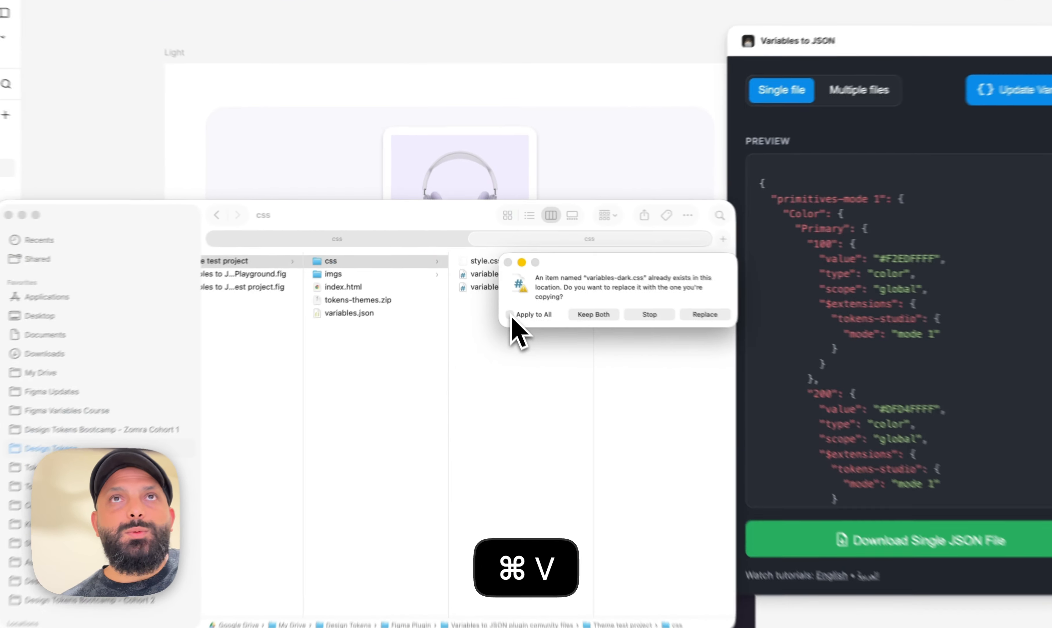
click(705, 314)
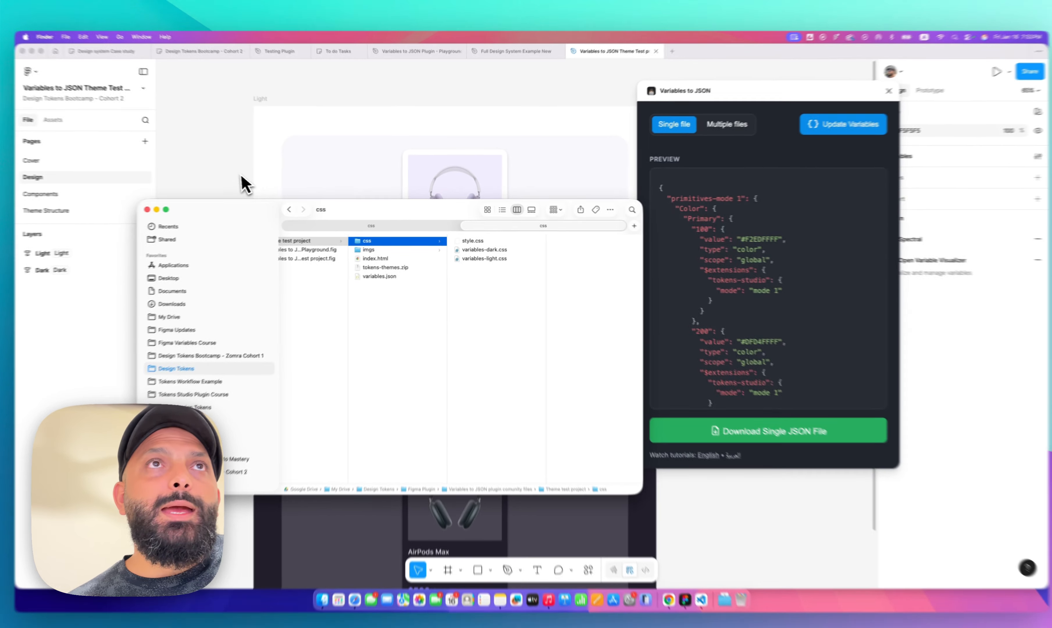
Reload the project's preview page and switch between the Dark and Light color themes
click(125, 166)
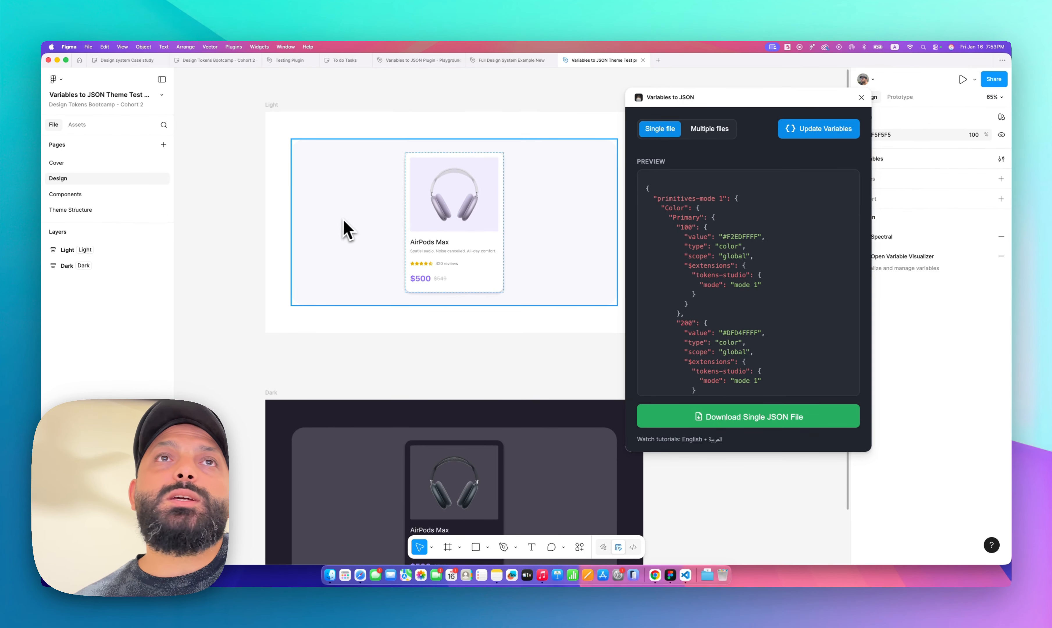
click(655, 576)
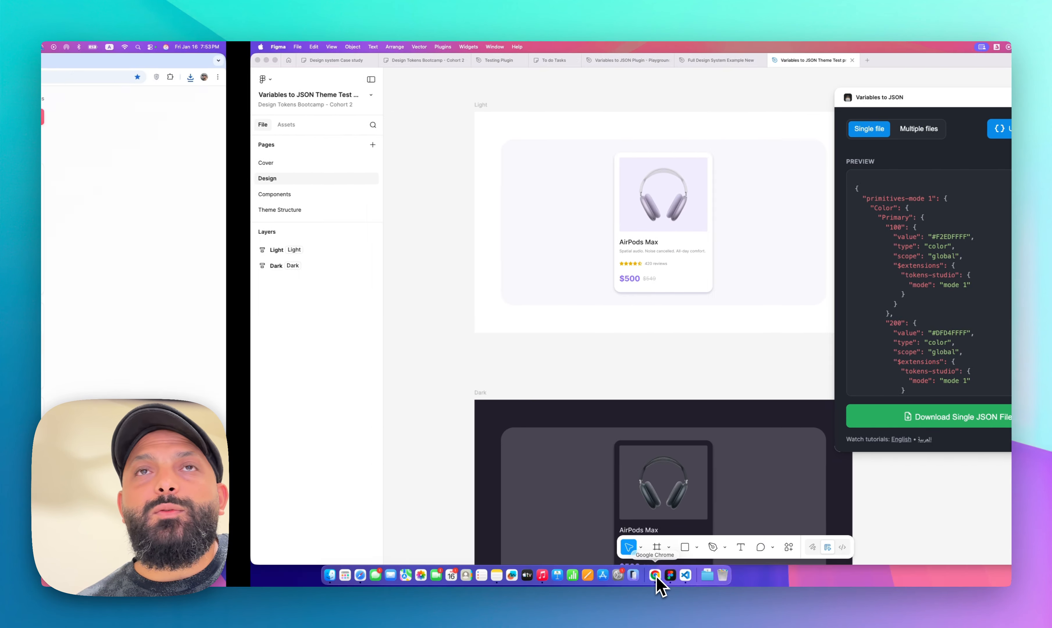
click(476, 61)
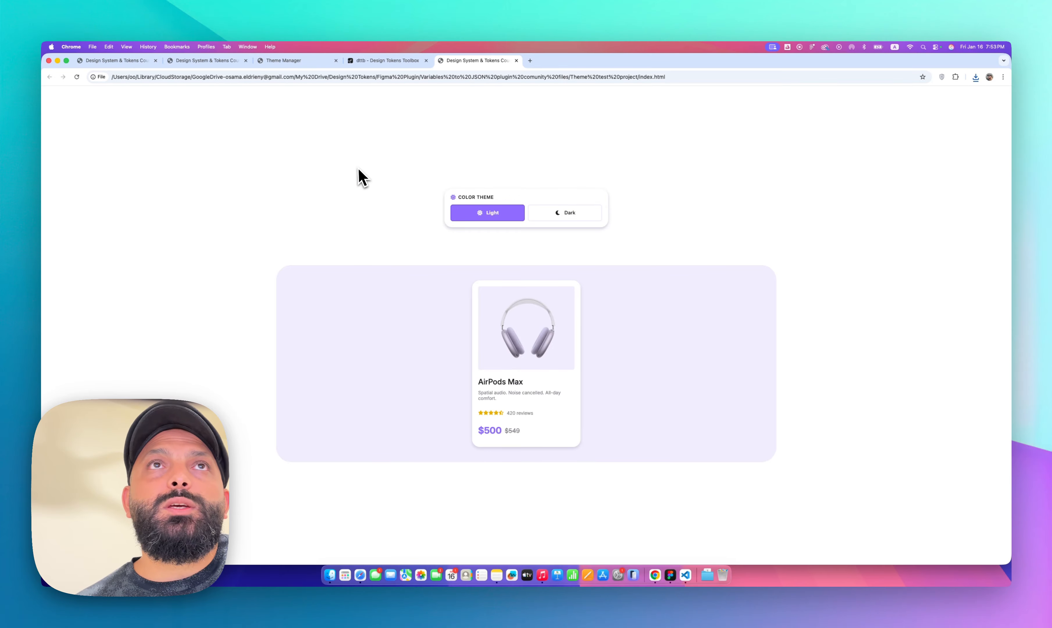
click(79, 78)
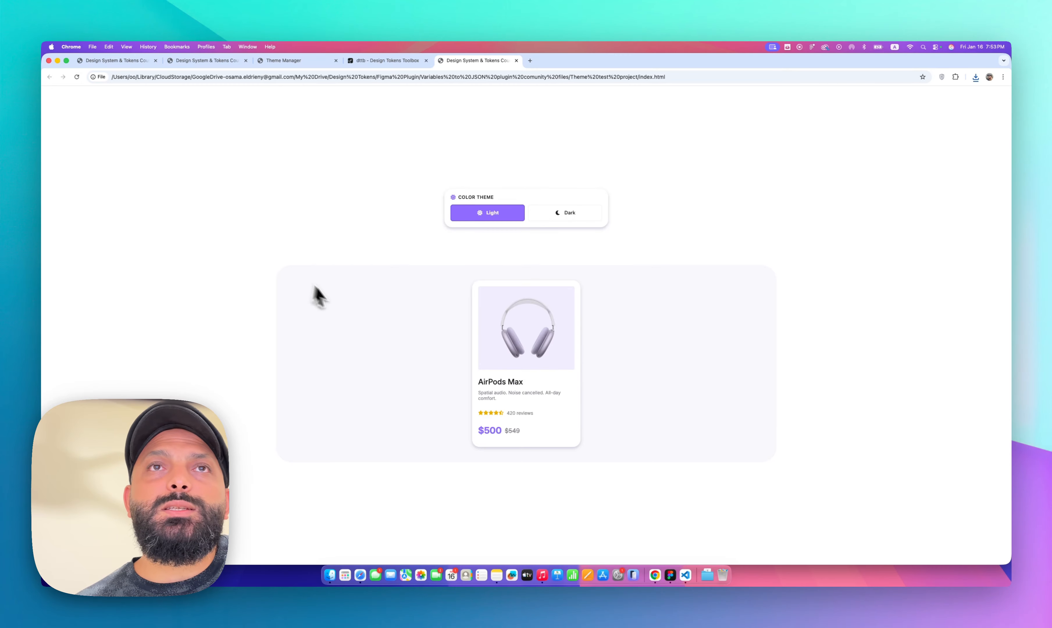
click(554, 214)
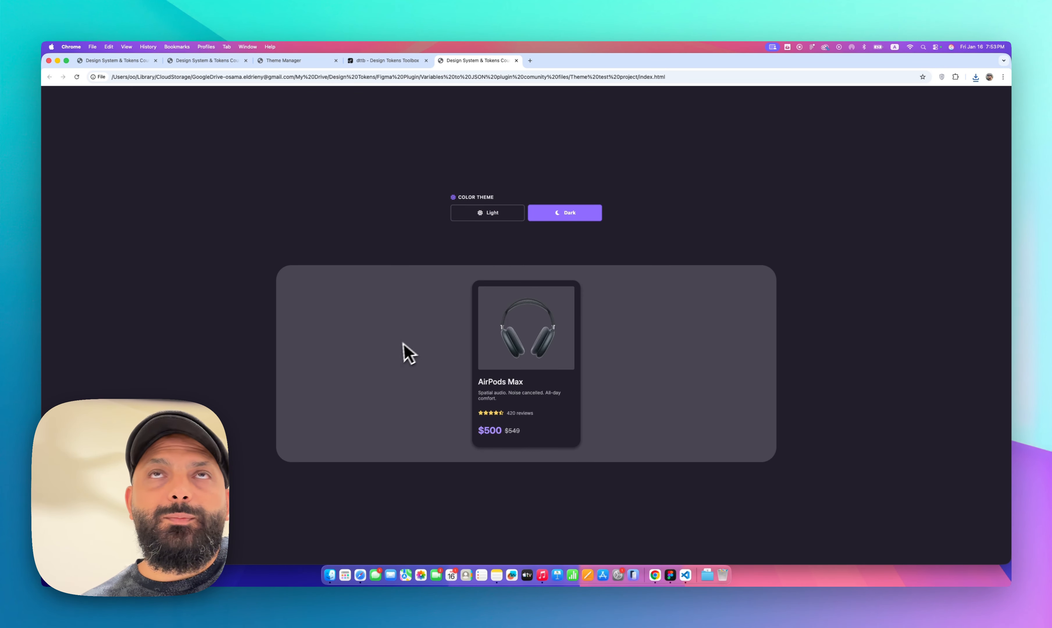
click(470, 217)
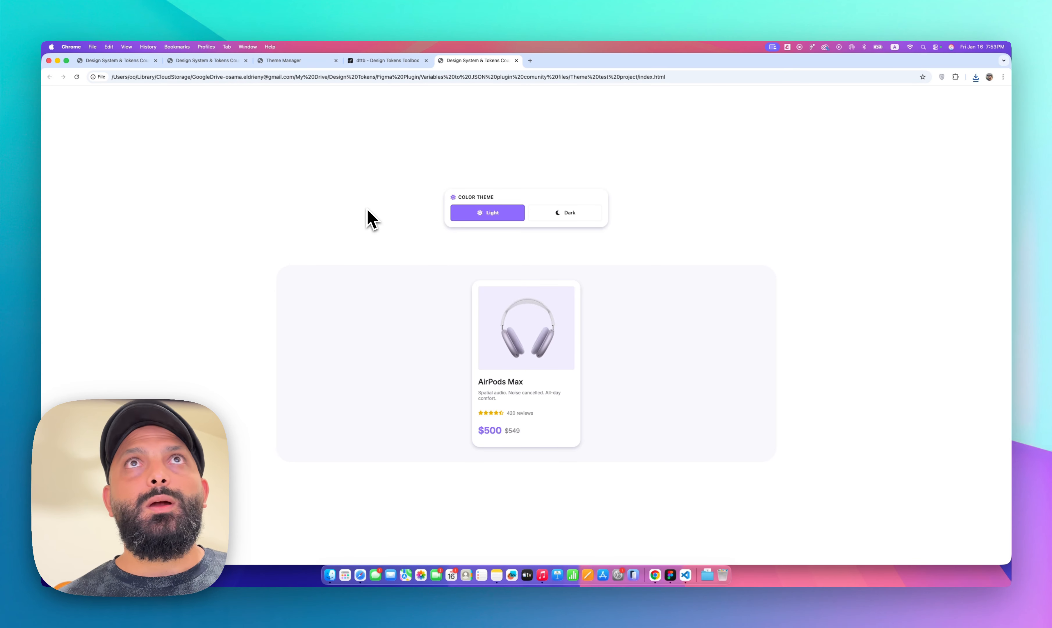
In Figma, set the Container/Bg Color variable to Light/Bg/Primary for Light and Dark/Bg/Primary for Dark
key(super+Tab)
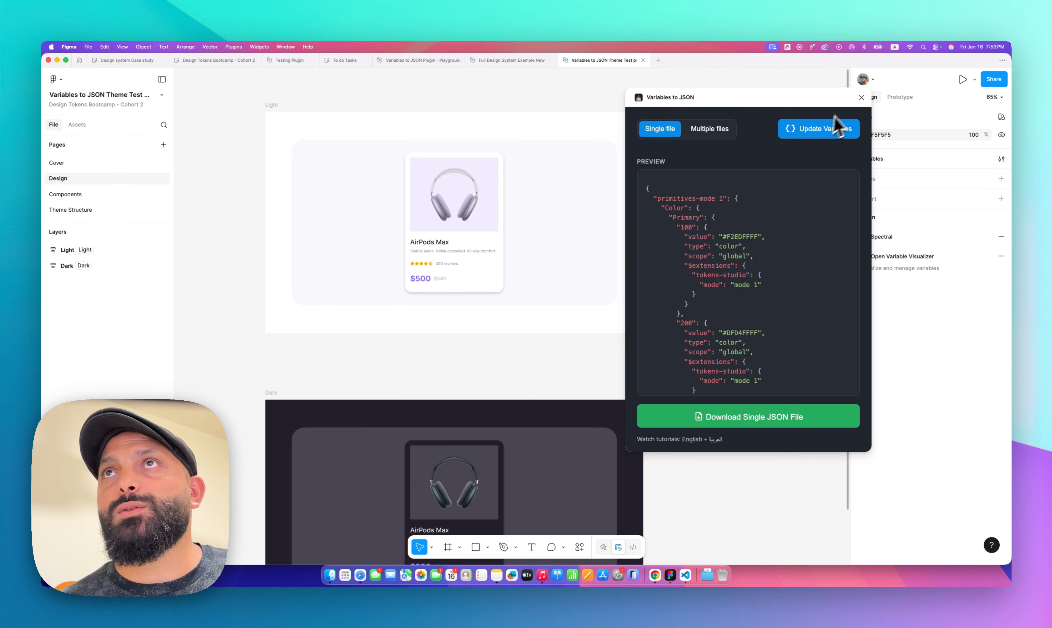
click(862, 98)
click(870, 160)
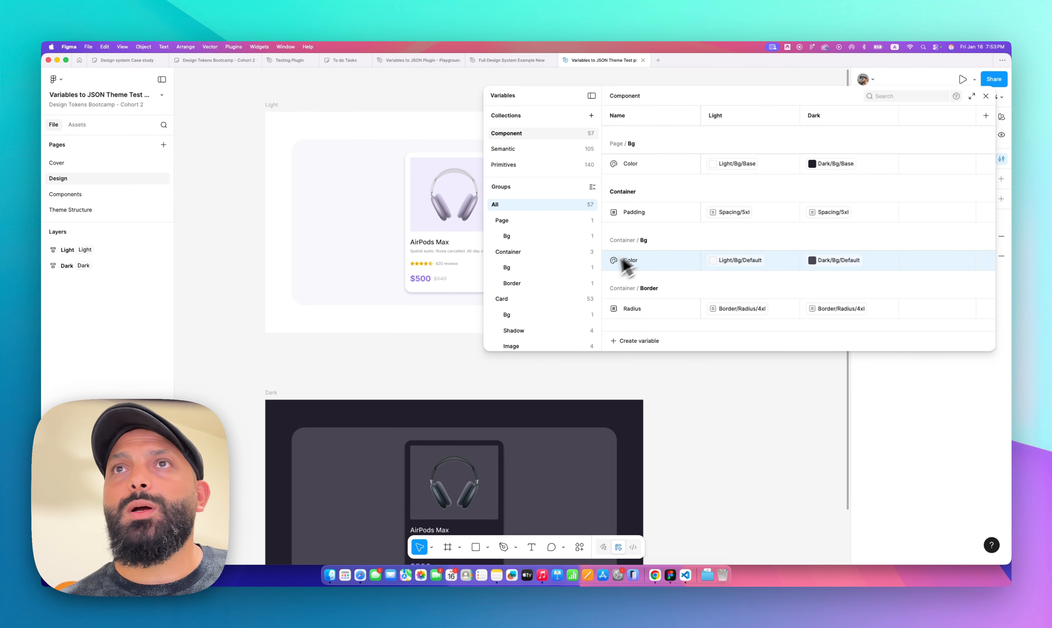
click(736, 261)
click(748, 446)
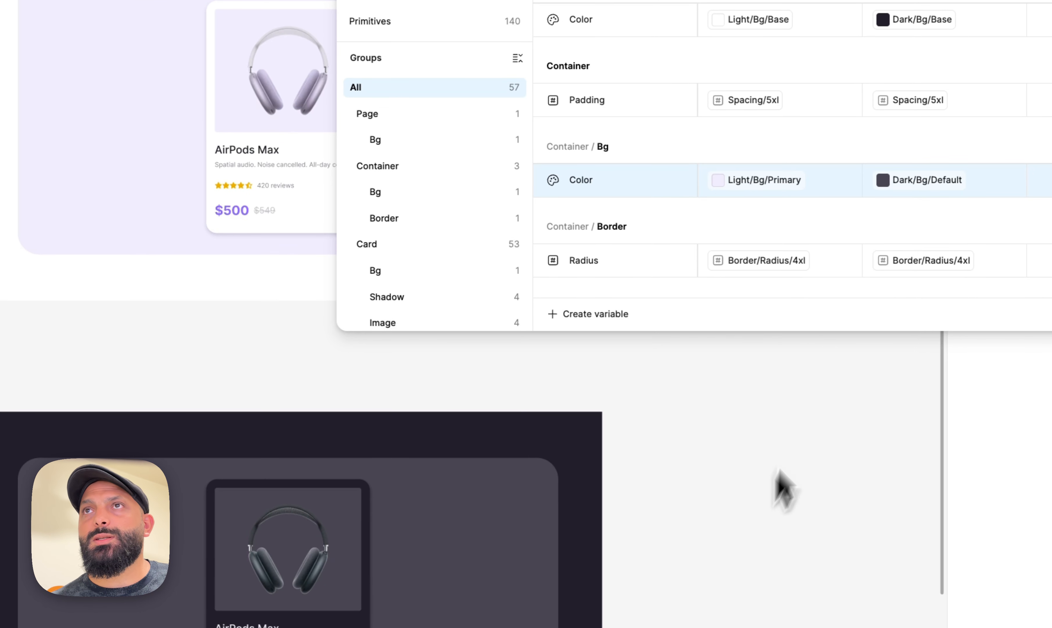
click(922, 201)
click(929, 494)
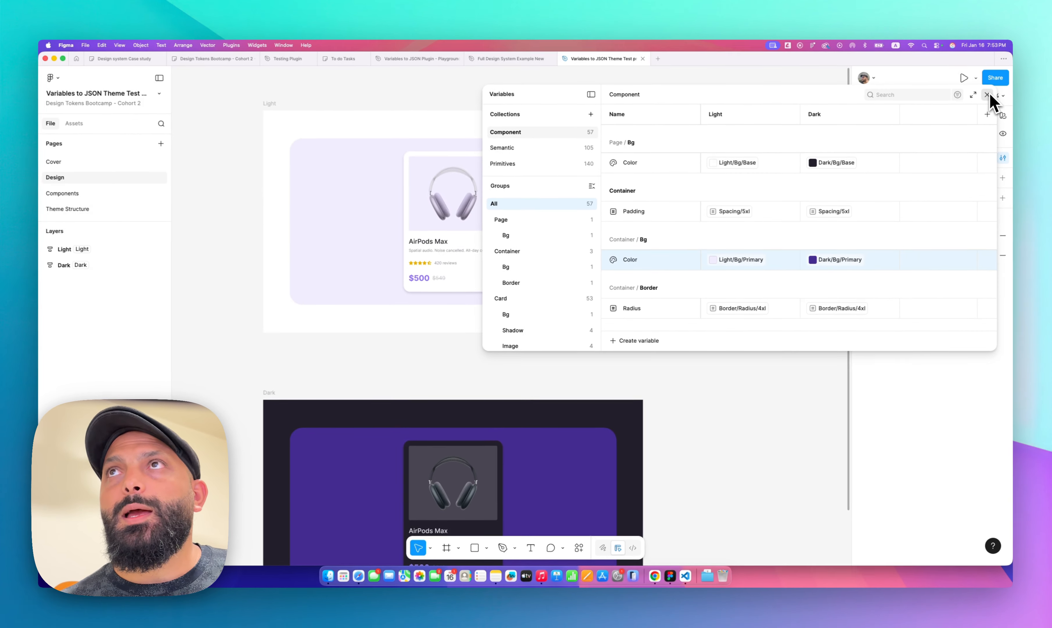
click(987, 95)
Run Variables to JSON, convert the variables and save the single JSON file over variables.json in the Theme test project folder
click(580, 549)
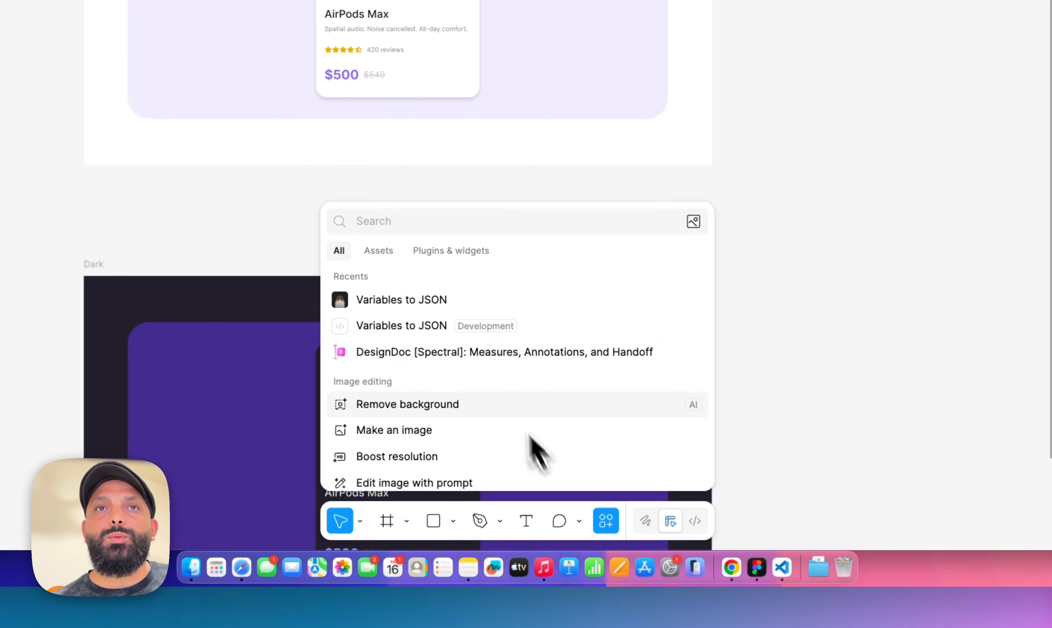
click(446, 301)
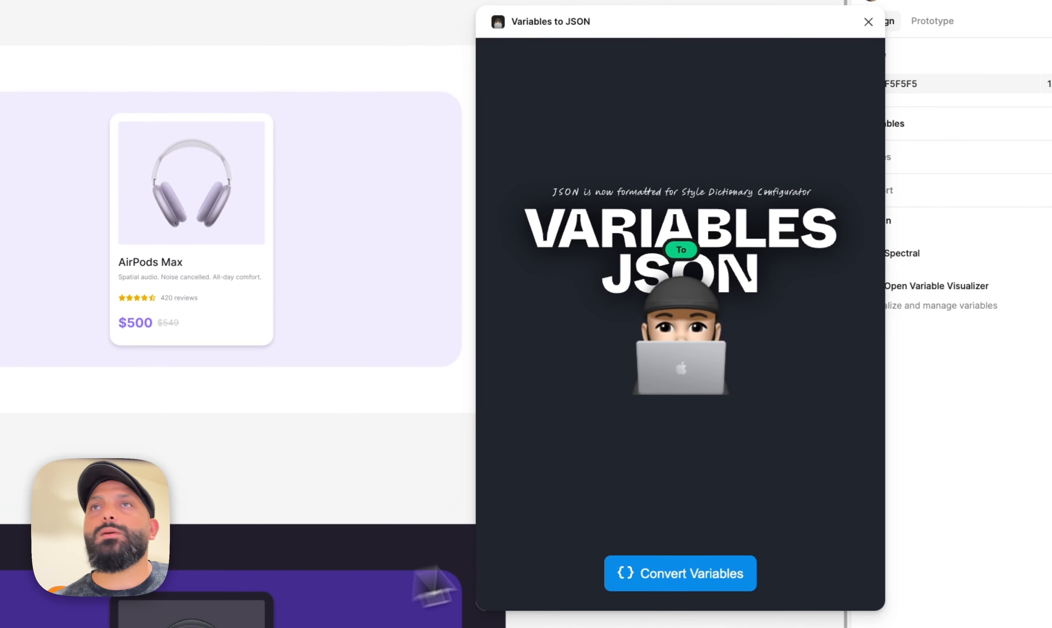
click(634, 582)
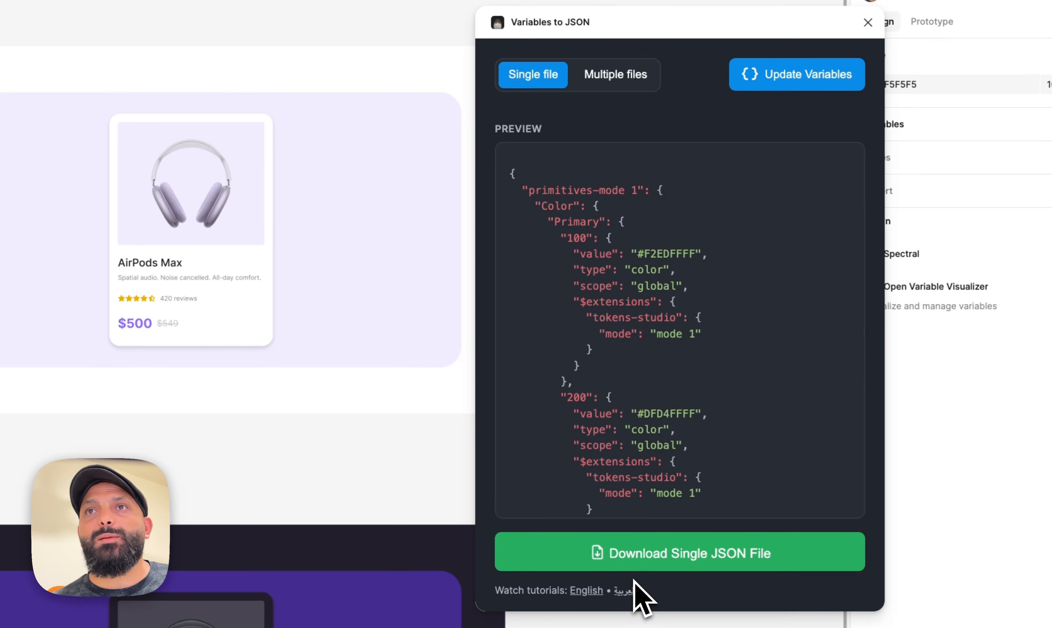
click(635, 558)
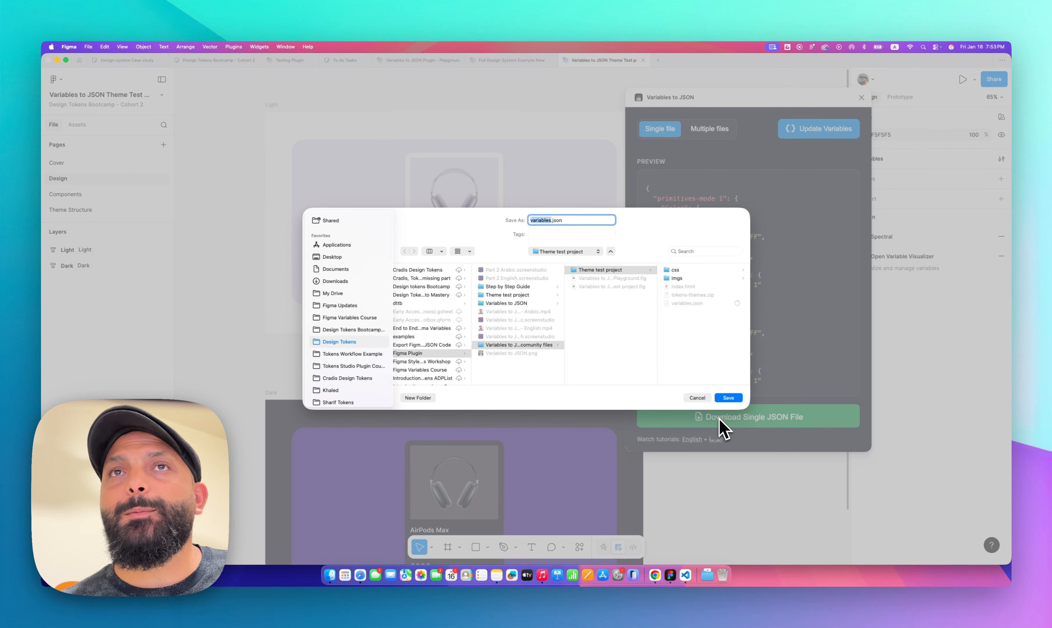
click(728, 398)
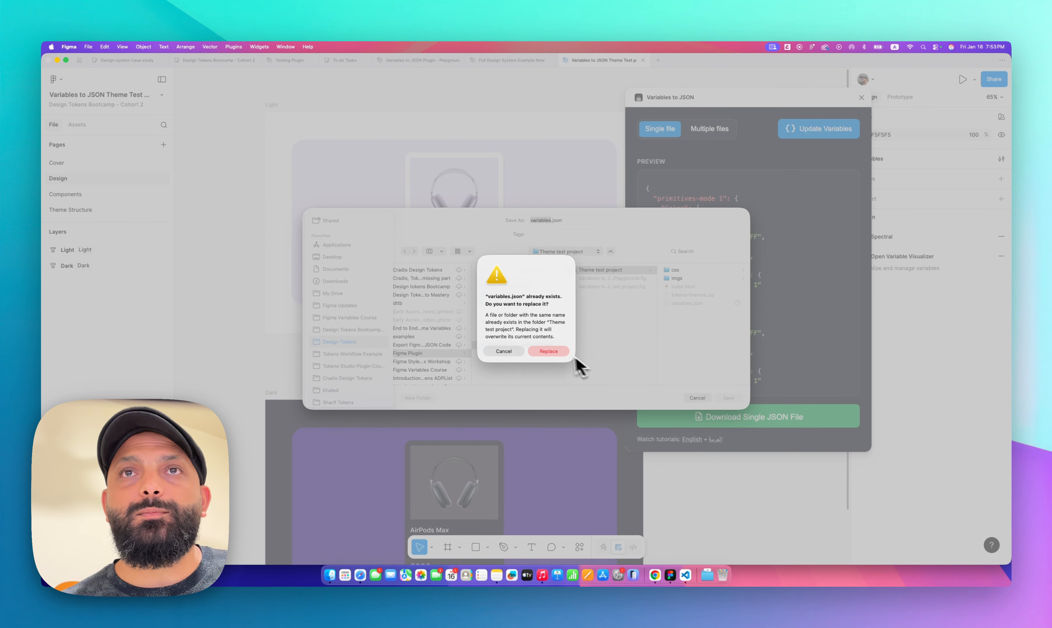
click(557, 351)
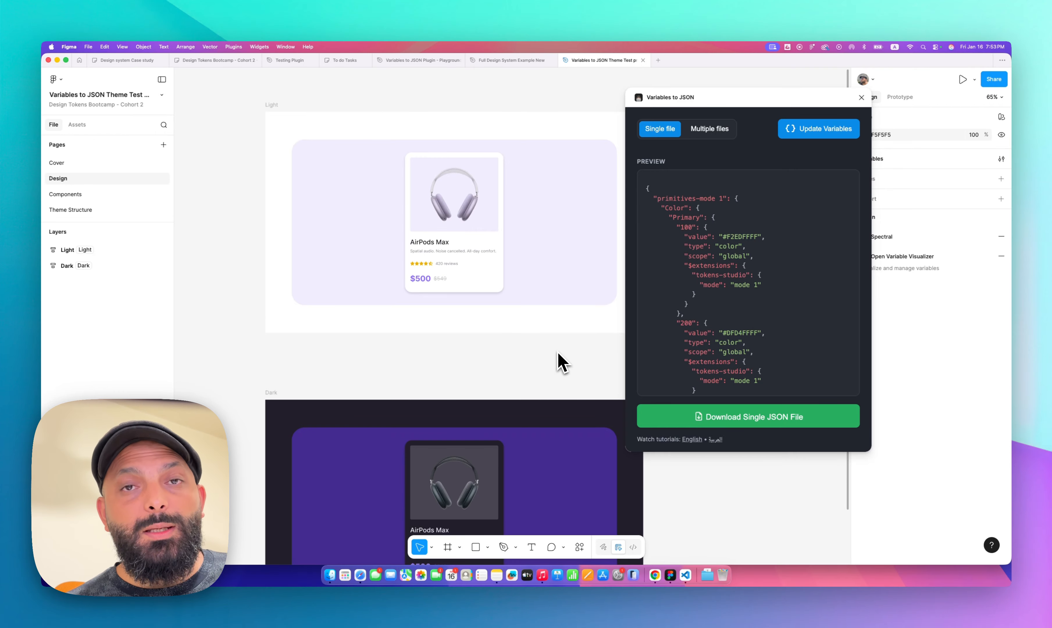
Reload Theme Manager and upload variables.json from the Theme test project folder as the tokens file
click(655, 575)
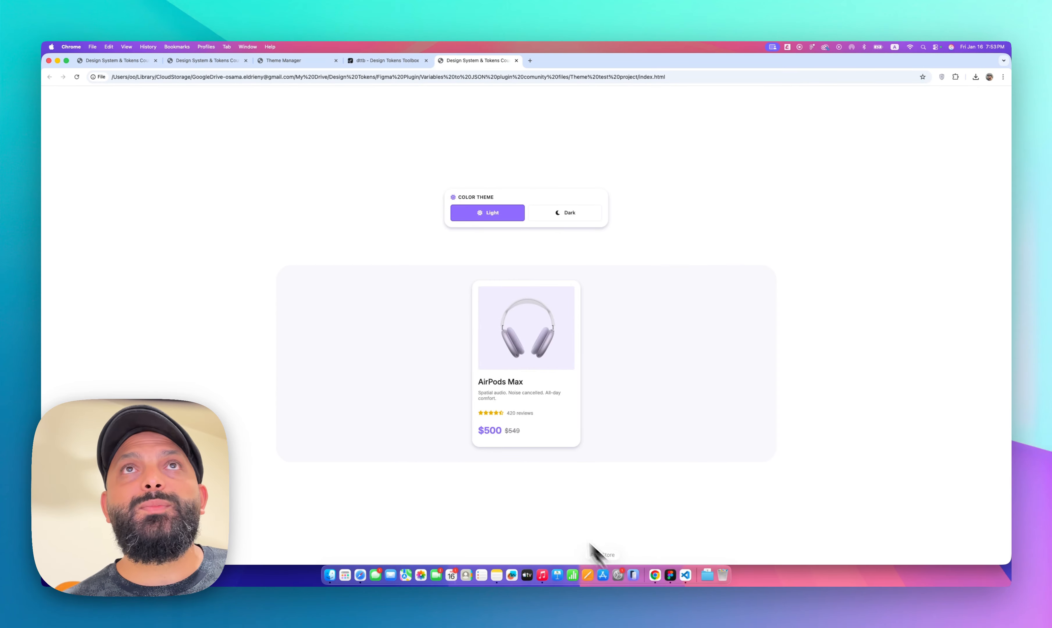
click(302, 62)
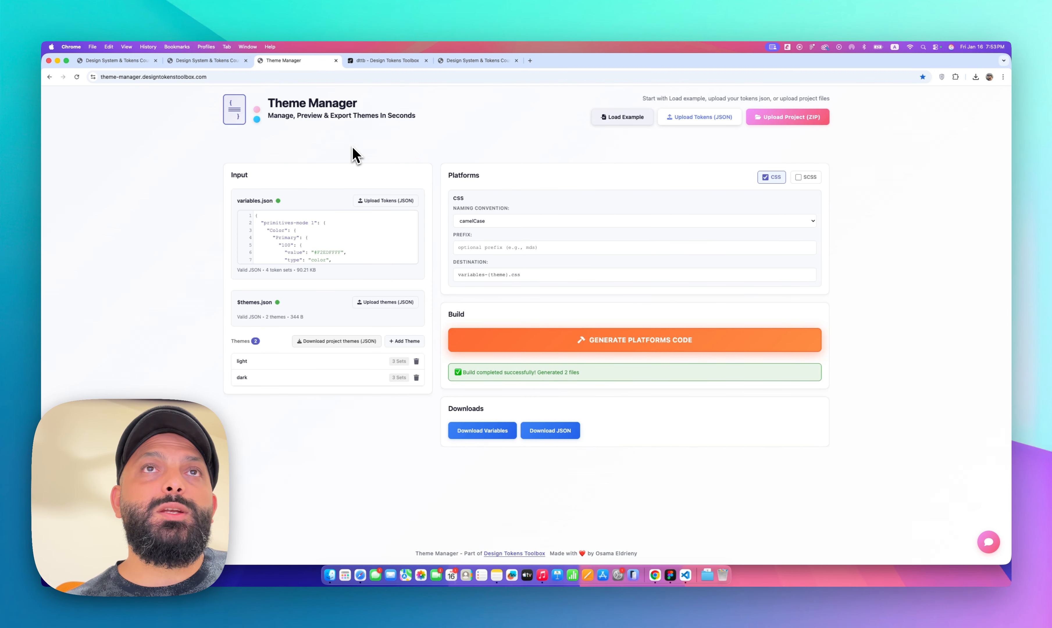
key(super+r)
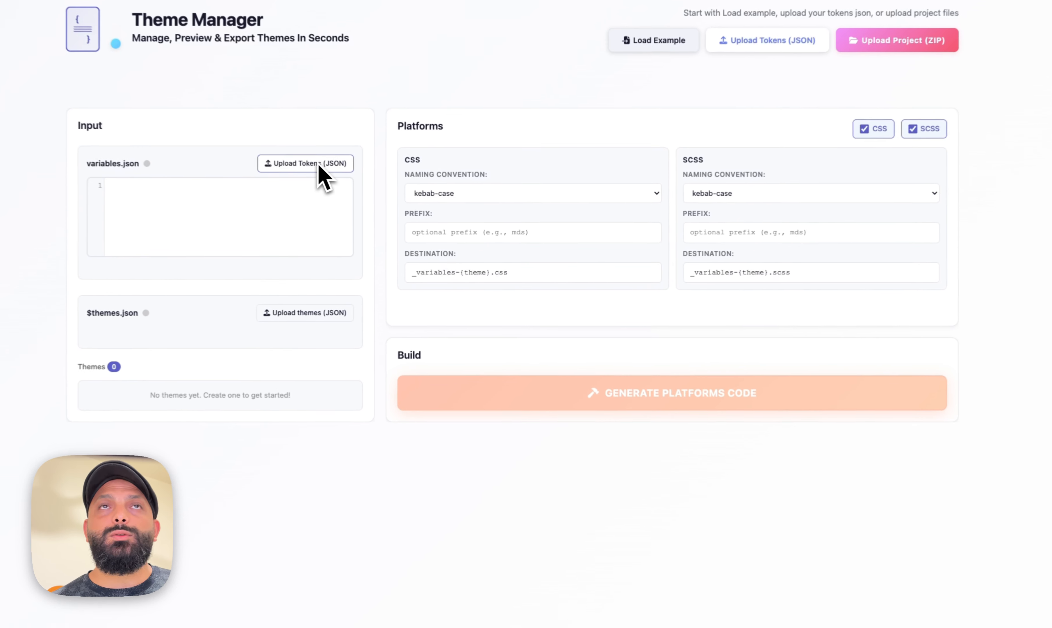
click(386, 201)
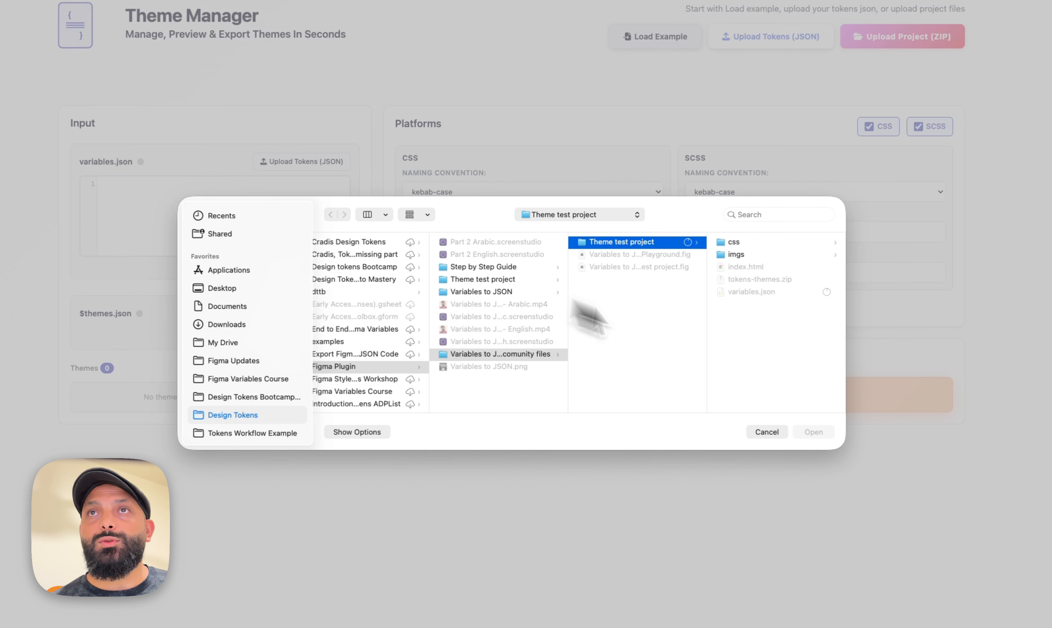
click(758, 431)
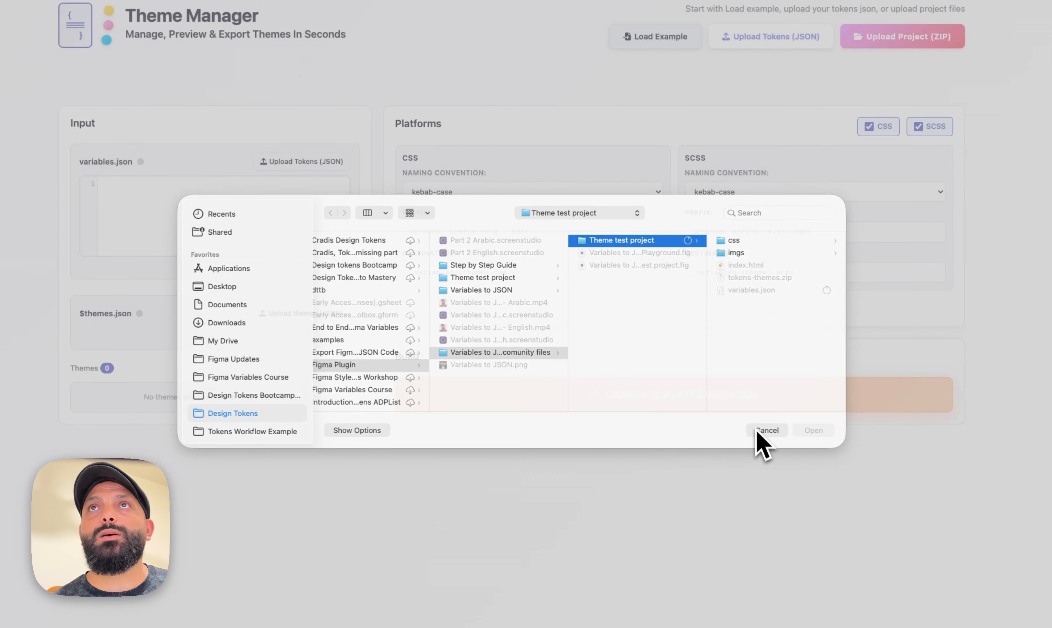
click(749, 43)
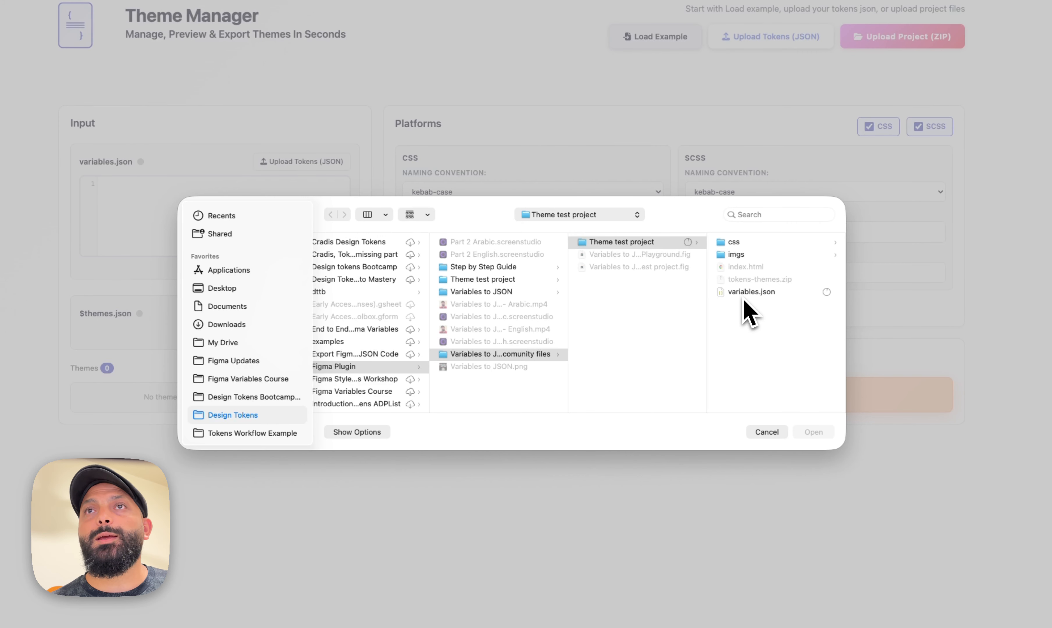
click(747, 295)
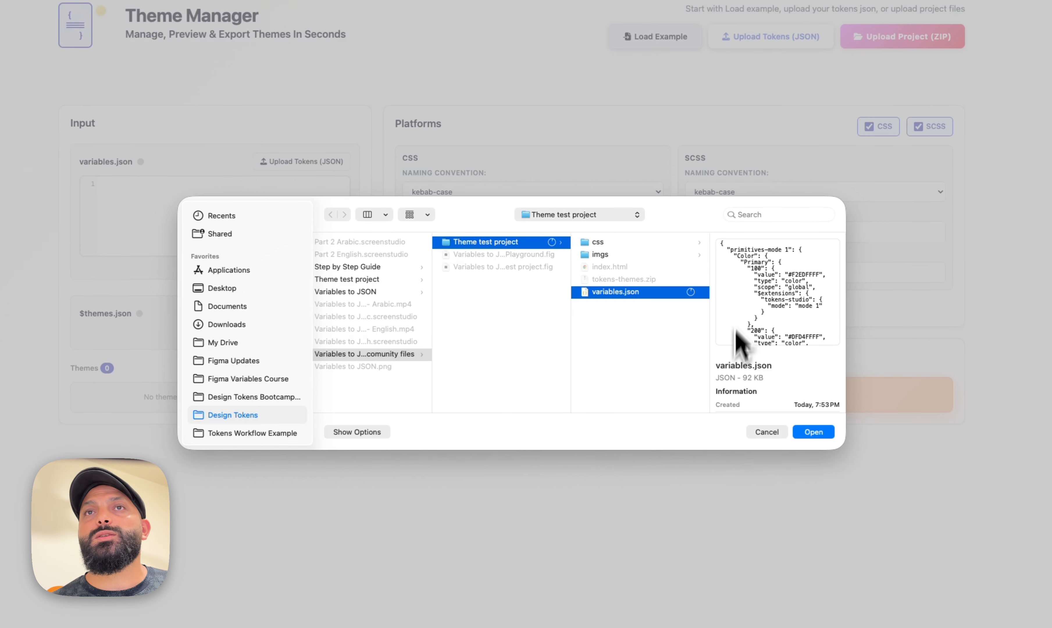
click(815, 433)
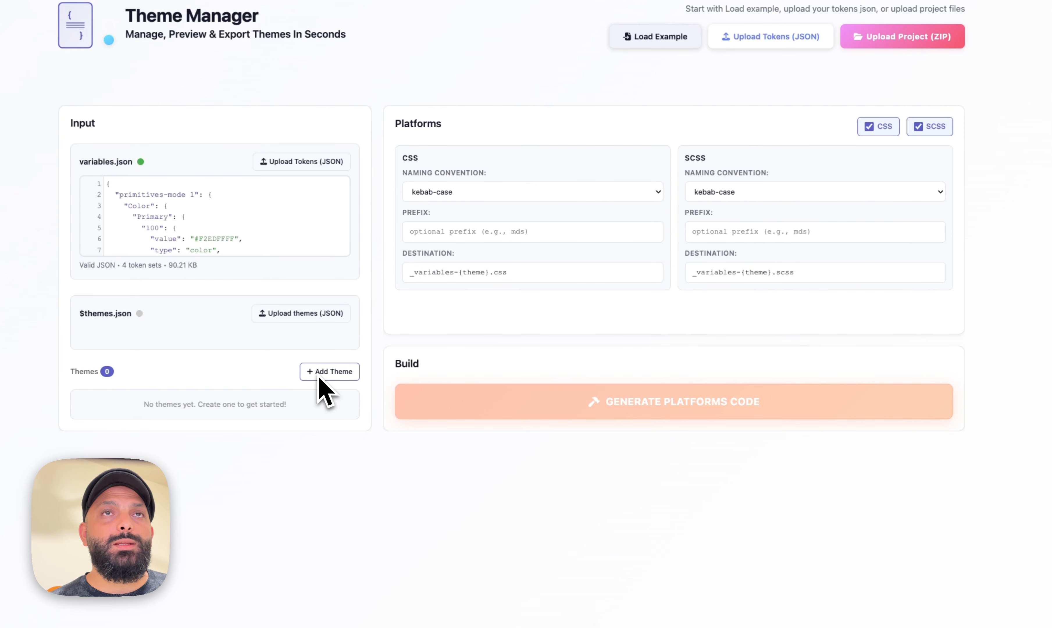
Upload $themes (16).json from Downloads as the themes file
click(282, 316)
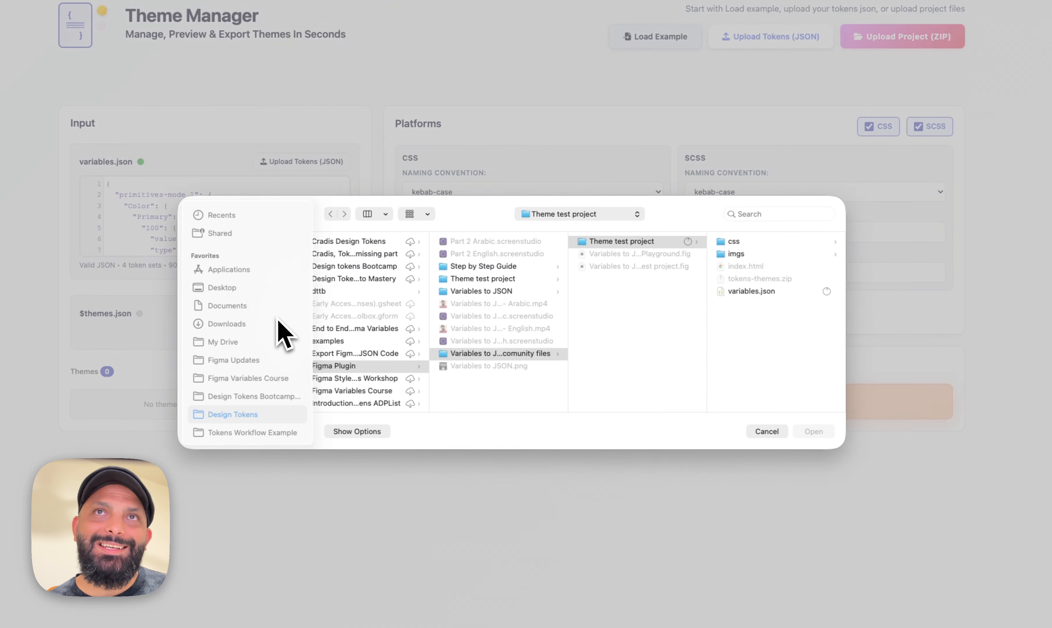
click(239, 326)
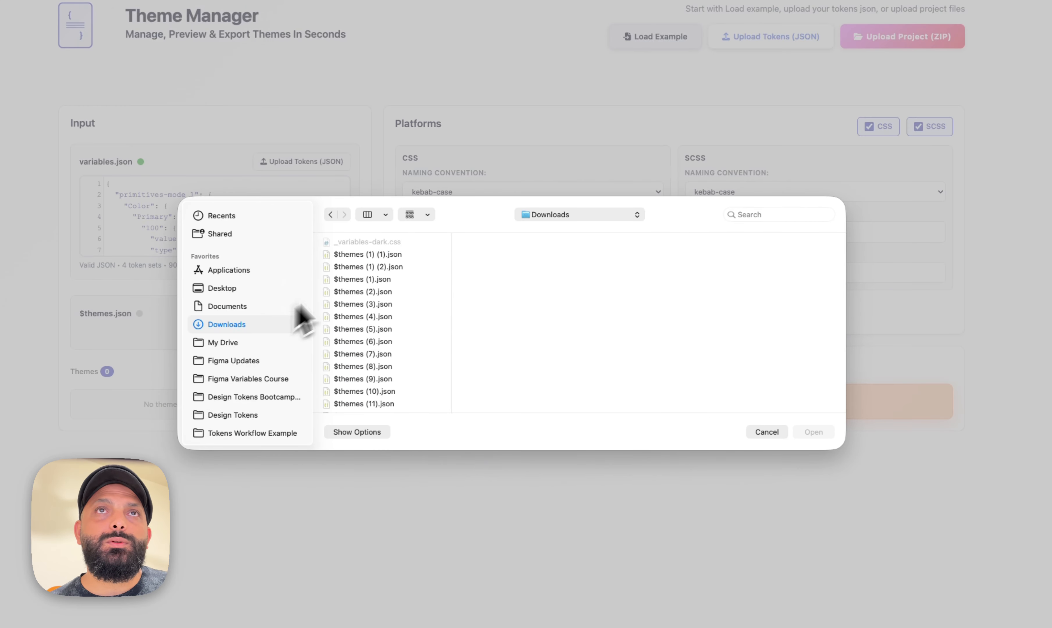
key(super+1)
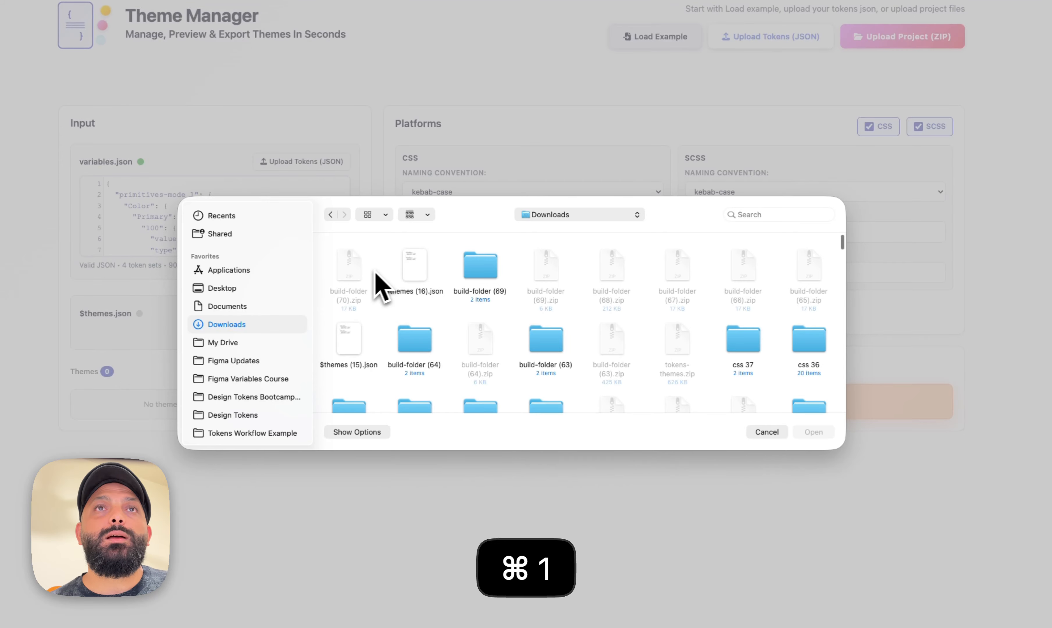
click(416, 273)
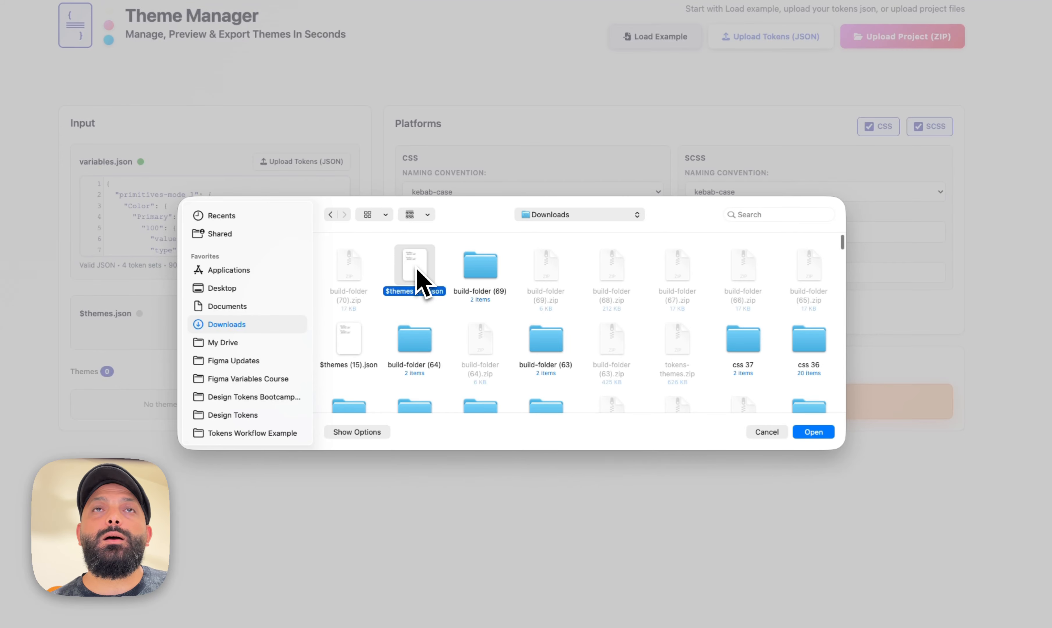
click(815, 432)
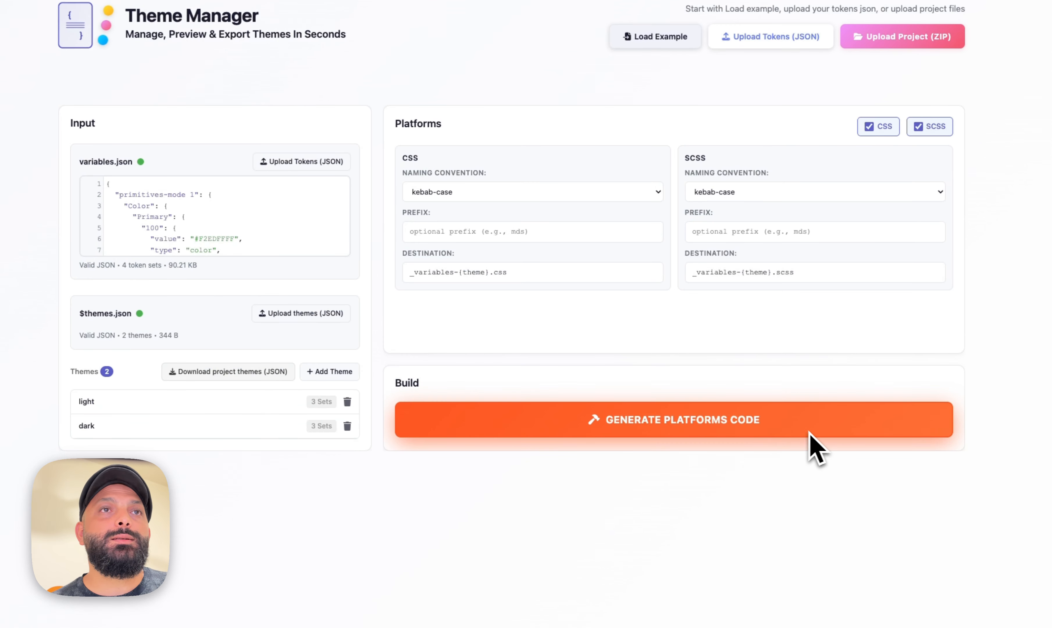
Review the token sets selected in the light and dark themes without changing them
click(133, 406)
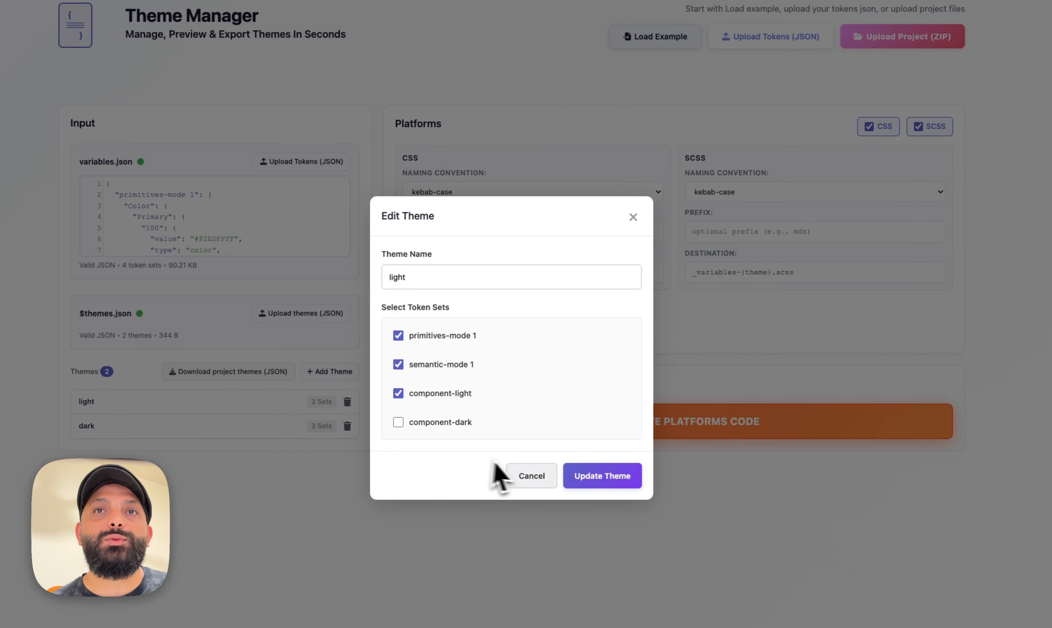
click(520, 479)
click(218, 429)
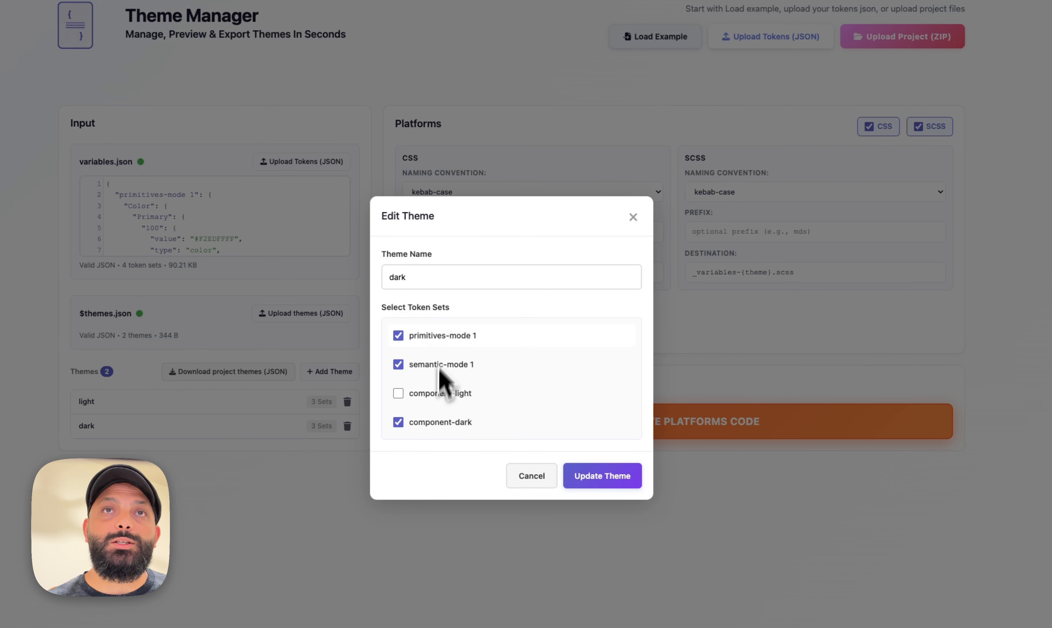
click(522, 476)
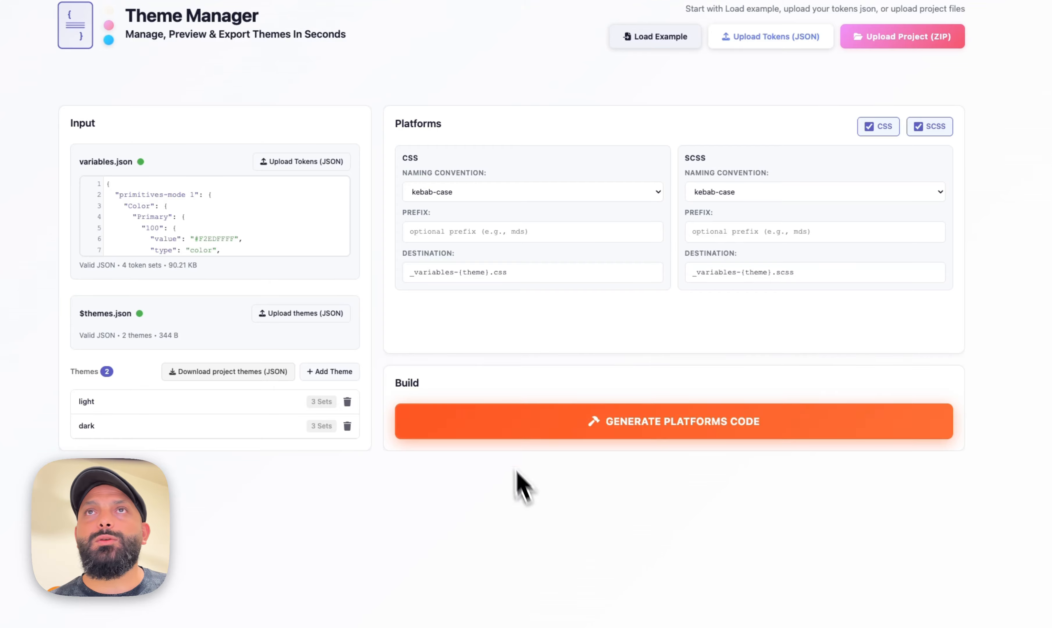
Turn off SCSS output, set the CSS naming convention to camelCase and the destination to variables-{theme}.css
click(923, 127)
click(527, 192)
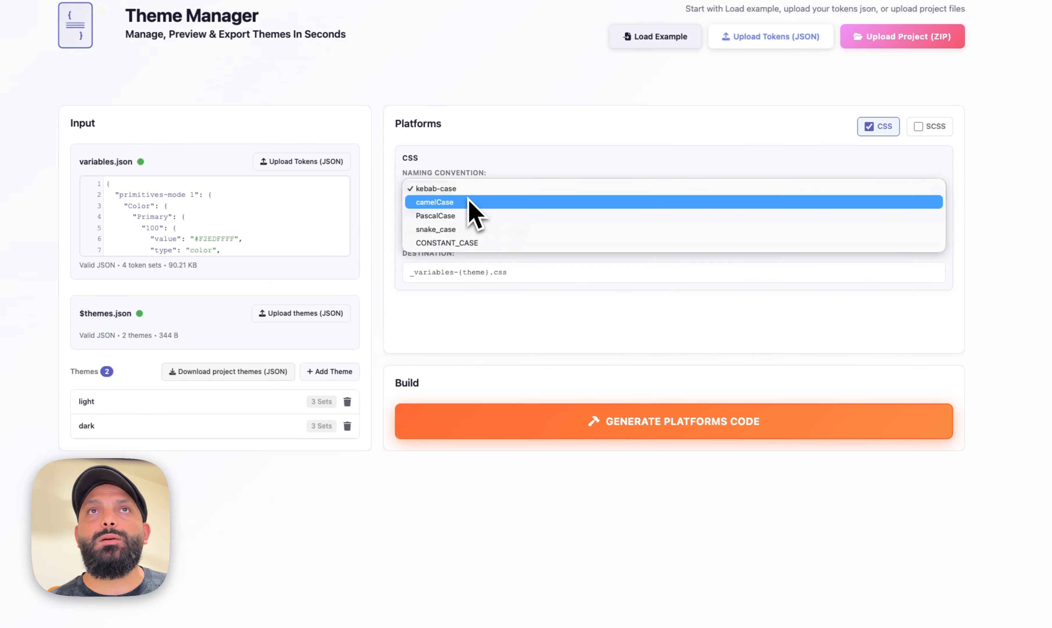
click(472, 201)
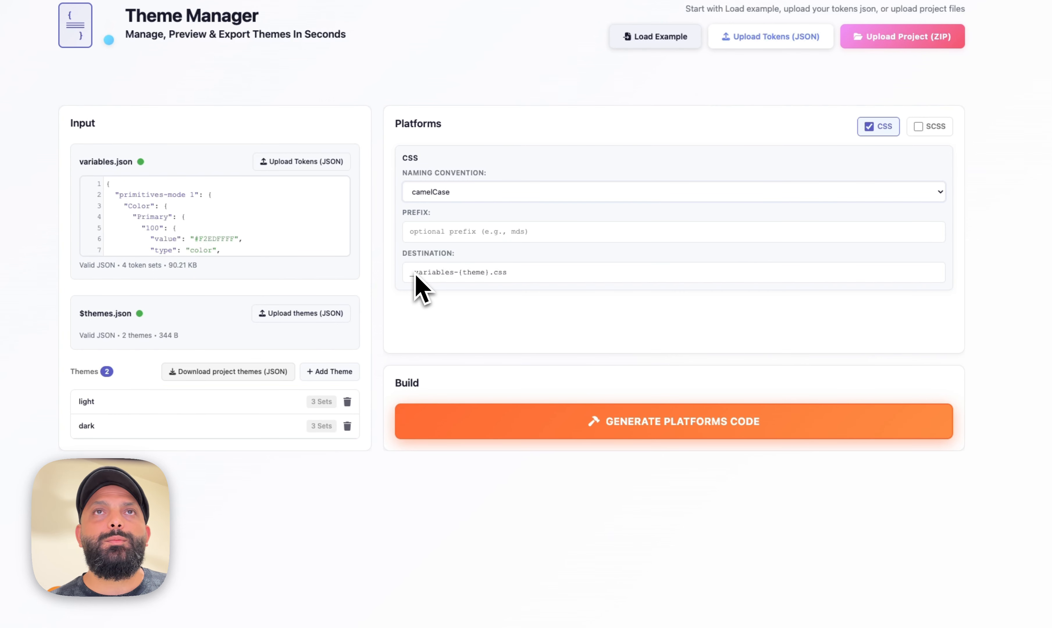
key(BackSpace)
Generate the platforms code and download the variables build
click(495, 420)
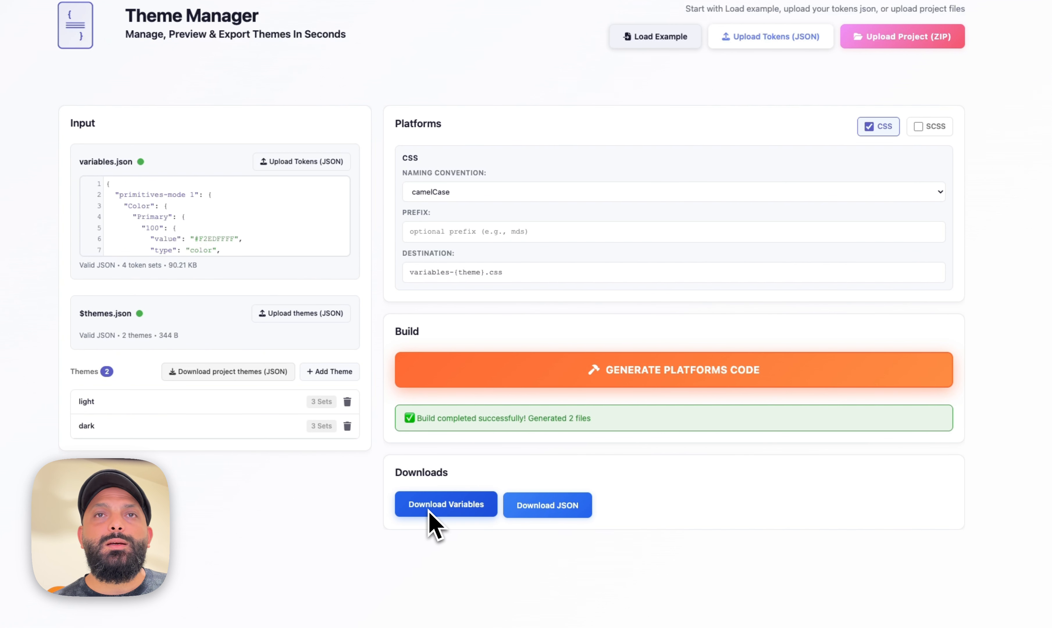
click(429, 512)
click(931, 82)
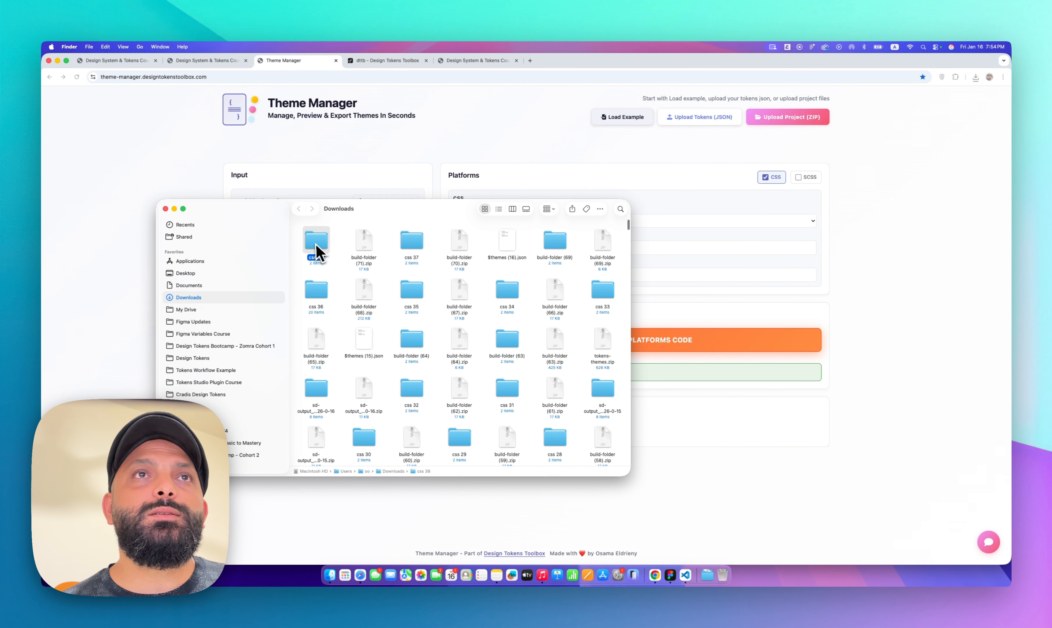
Open the downloaded folder and copy all of its CSS files
double_click(316, 247)
key(super+a)
key(super+c)
key(super+w)
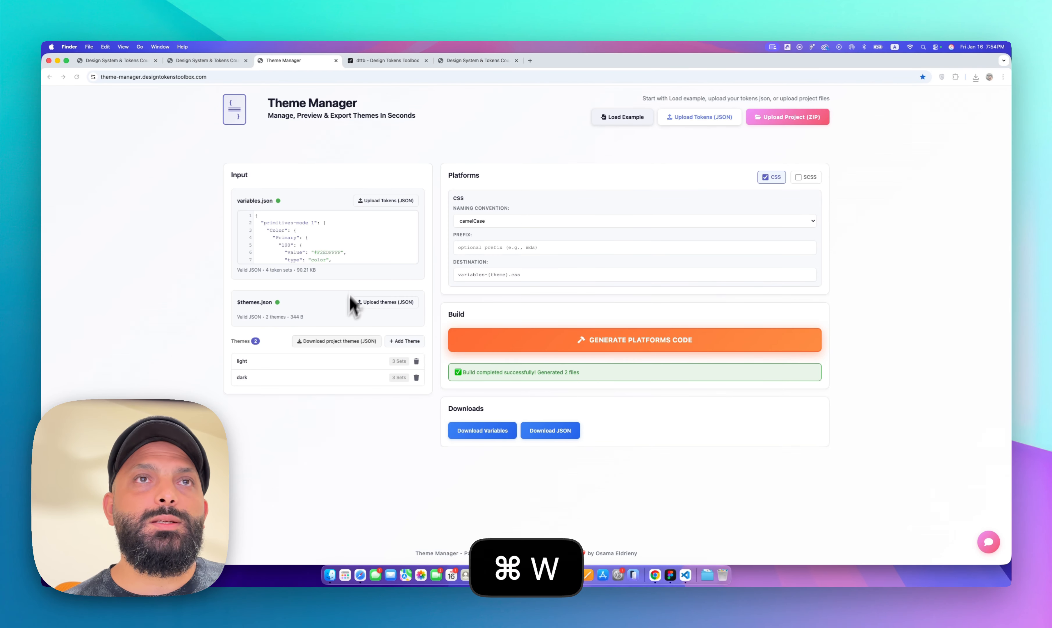
Paste the CSS files into the Theme test project's css folder, replacing the existing files
click(335, 575)
key(super+v)
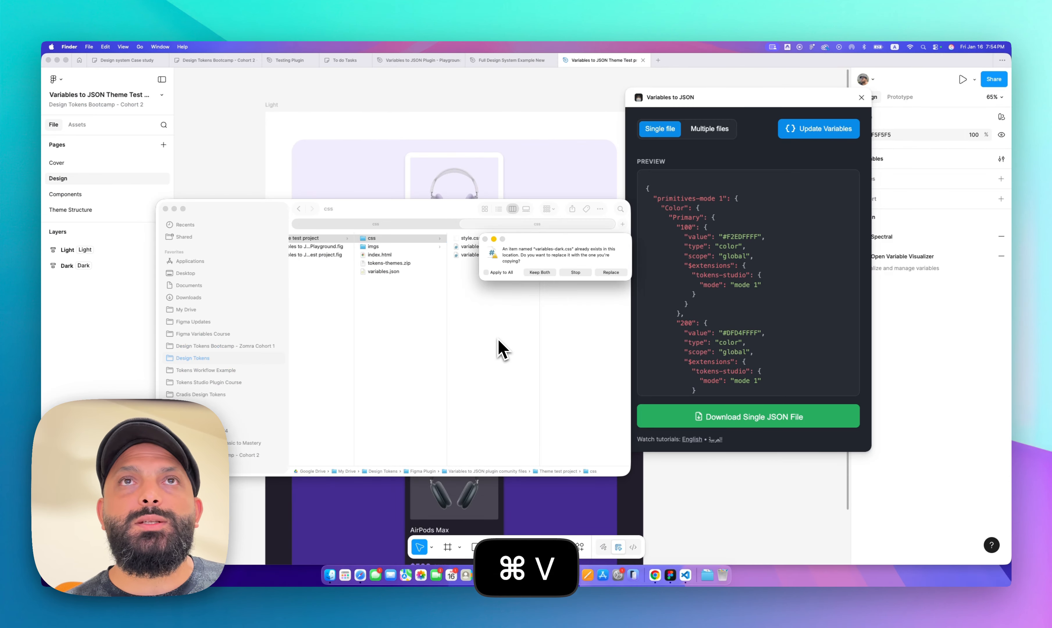
click(602, 276)
Return to the project's preview page in the browser and reload it
click(654, 575)
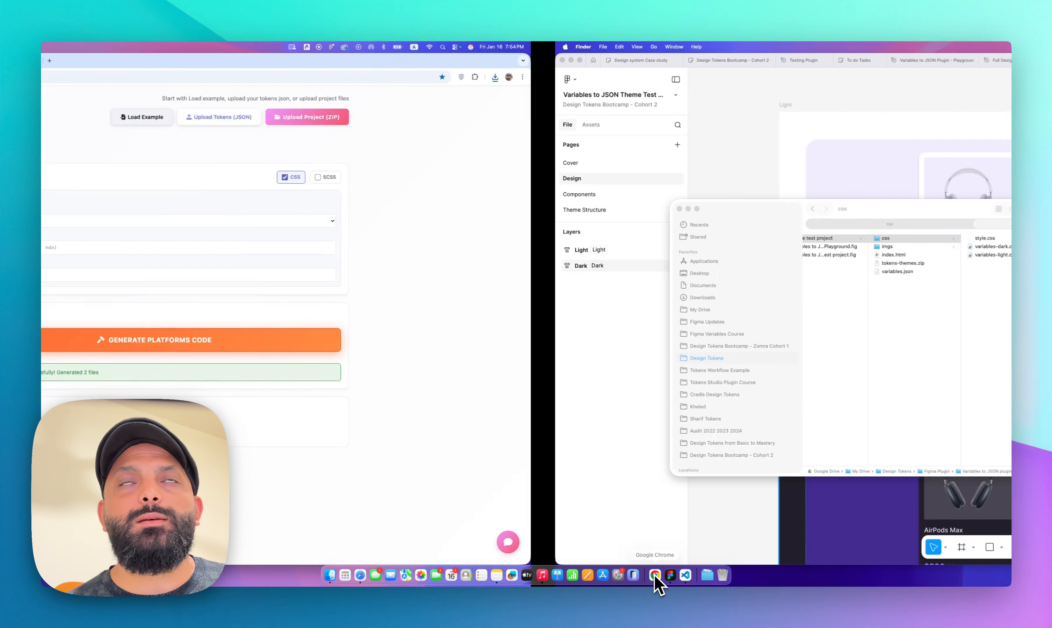
click(458, 63)
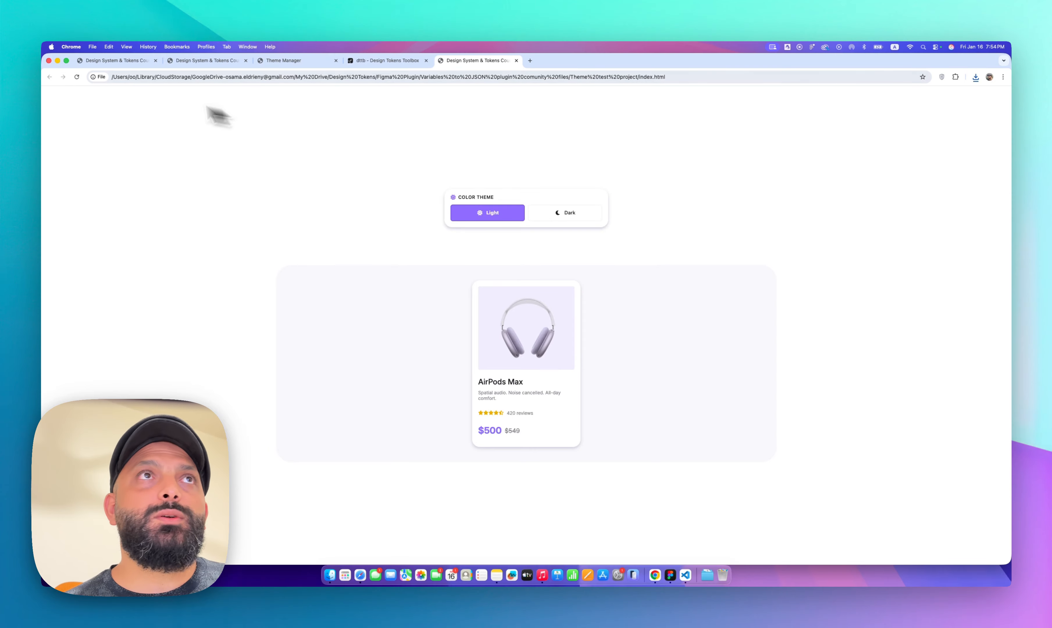
click(77, 77)
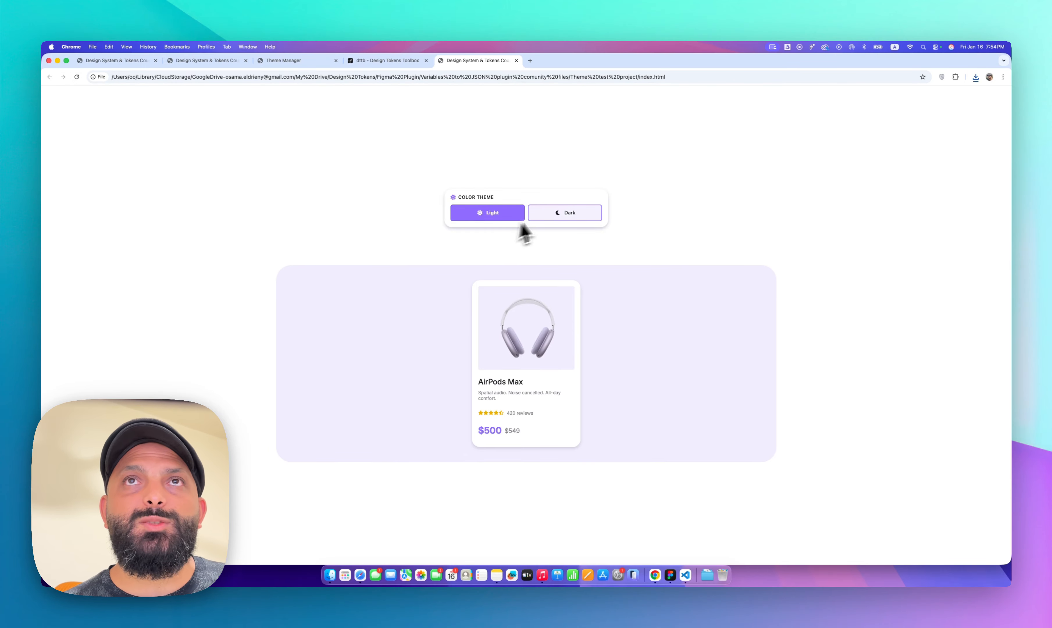
Toggle the preview page between the Dark and Light color themes to check the card styling
click(530, 216)
click(513, 215)
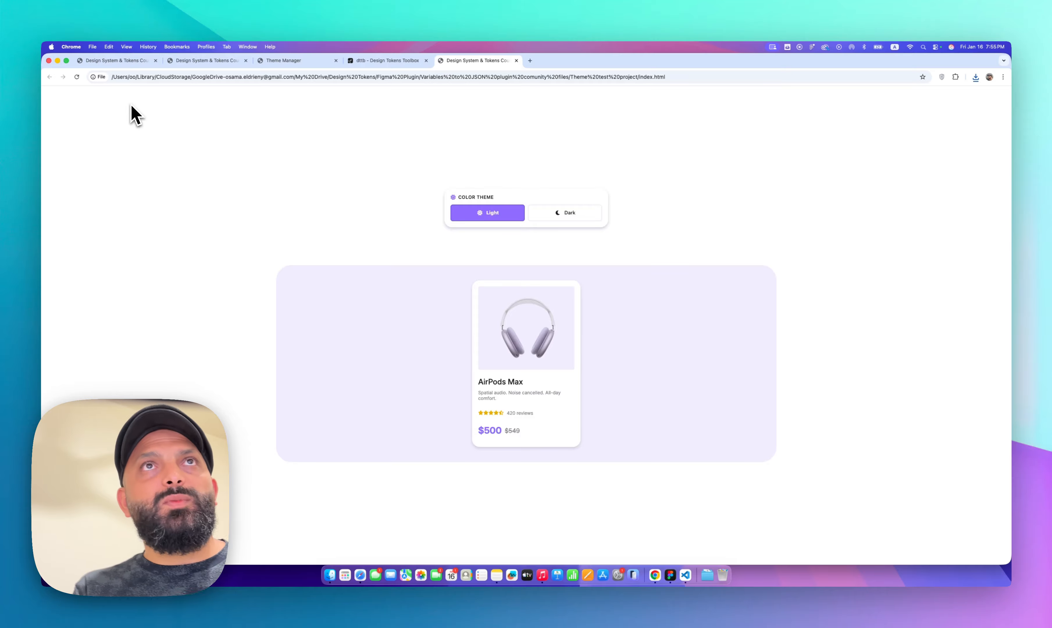
click(280, 62)
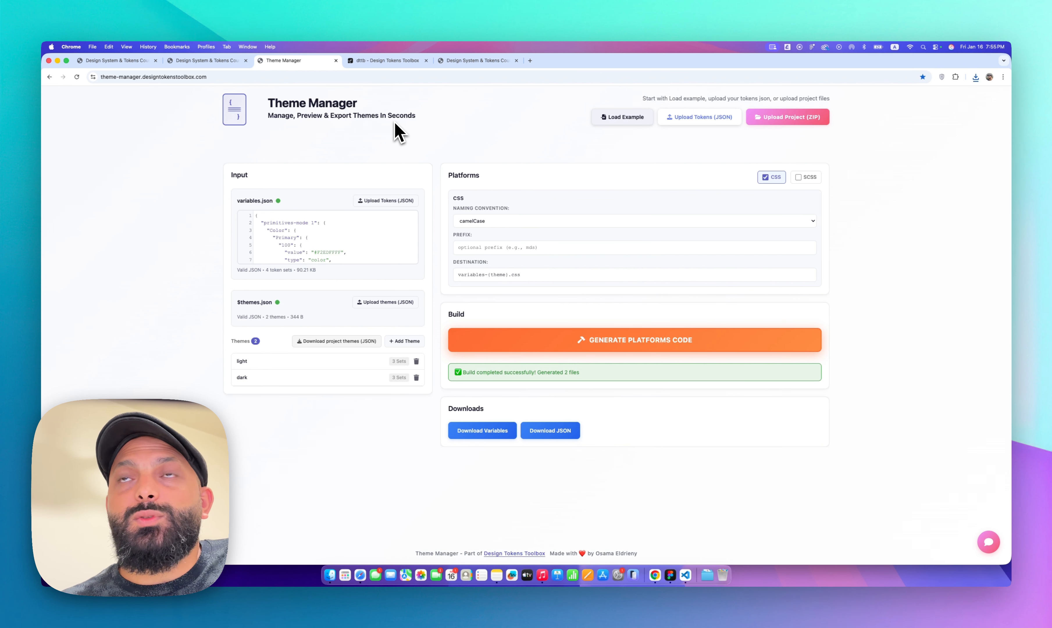
Switch the Variables to JSON plugin to Multiple files and open then cancel the Add Theme dialog
click(670, 575)
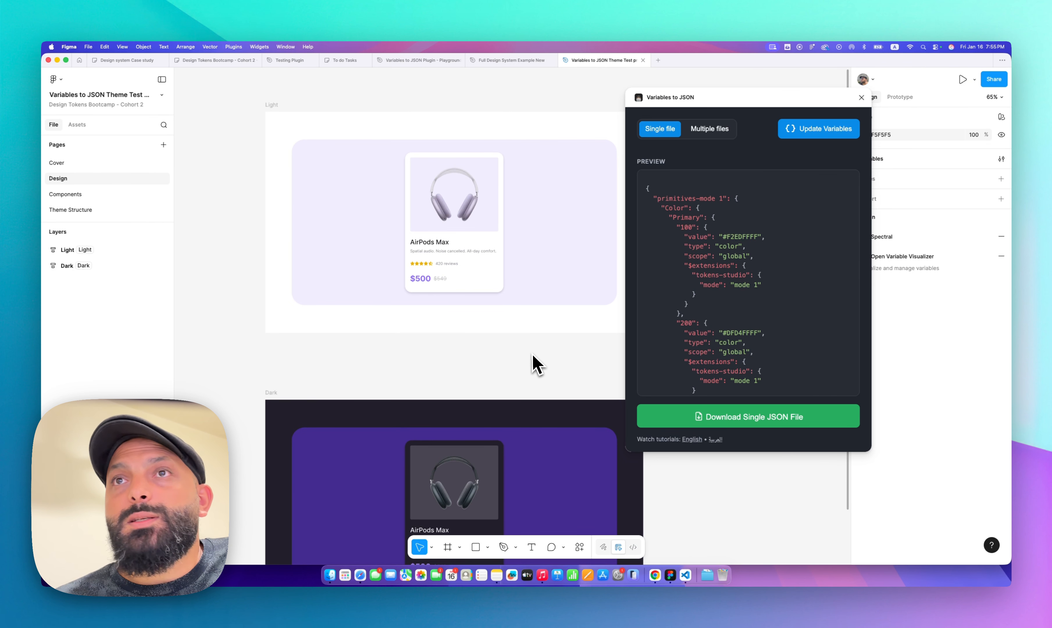
scroll(536, 365, right, 2)
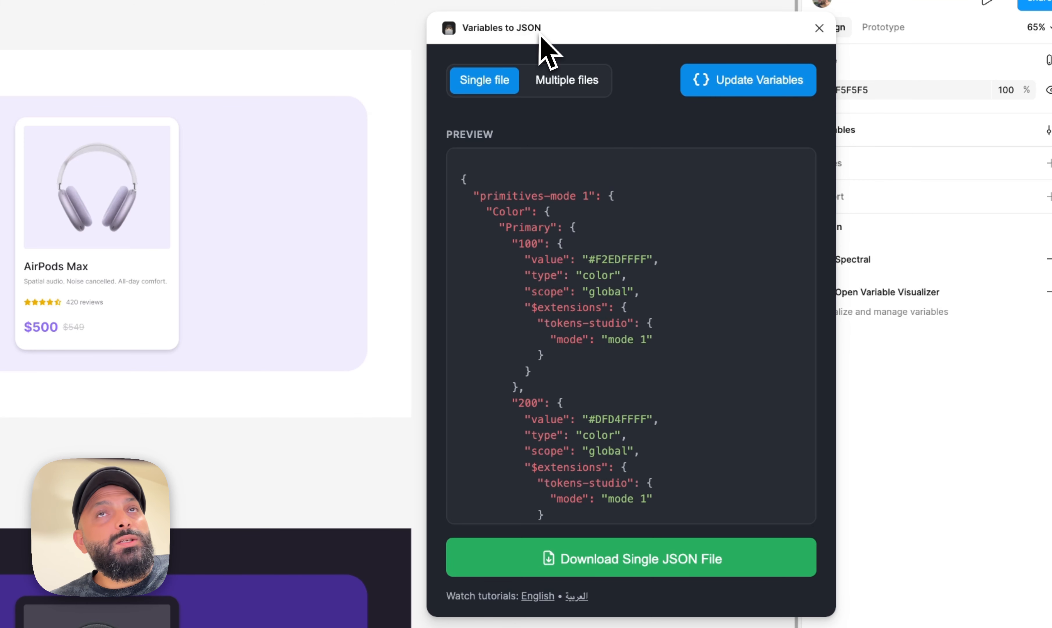
click(550, 87)
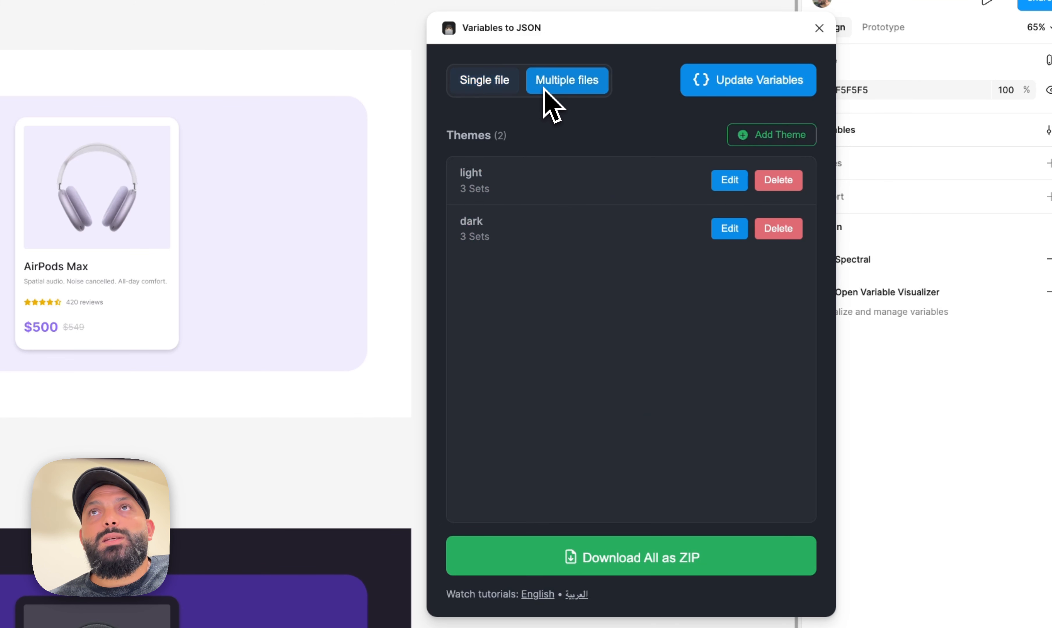
click(769, 135)
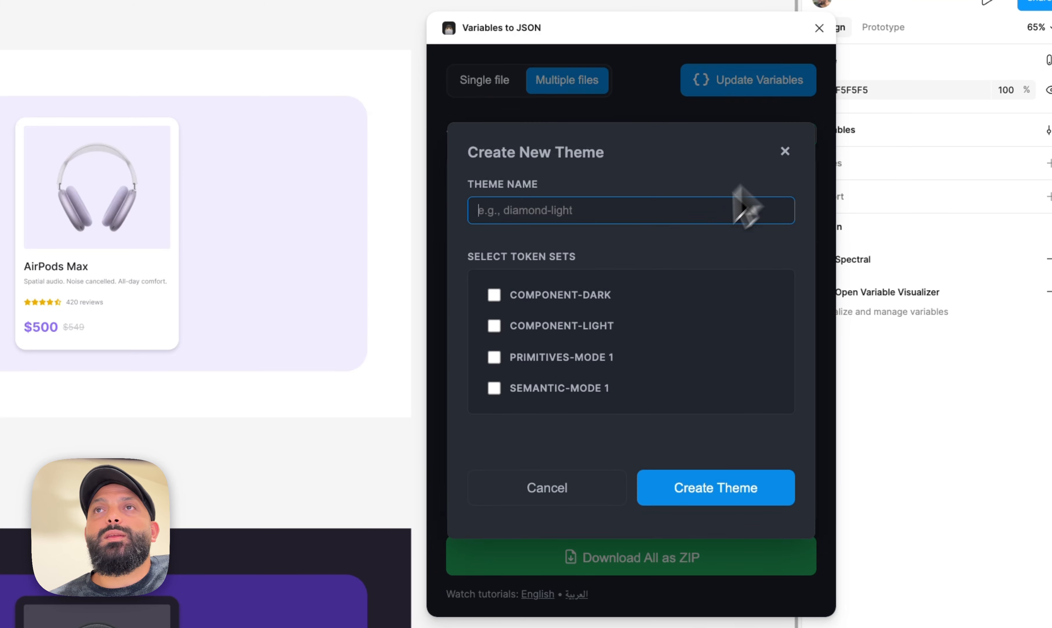
click(576, 488)
key(super+Tab)
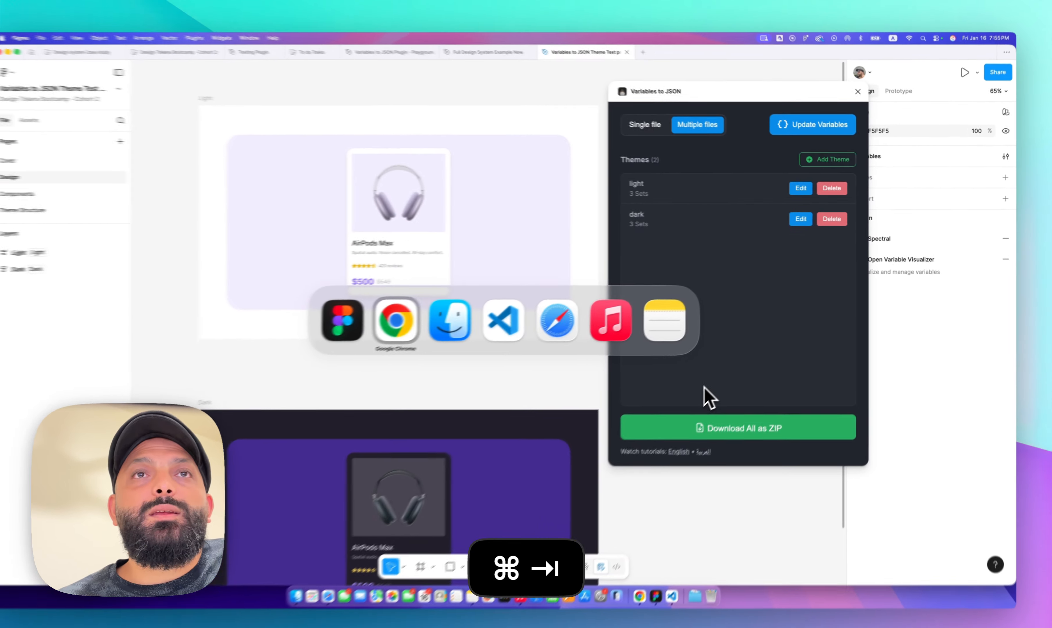
key(ctrl+Left)
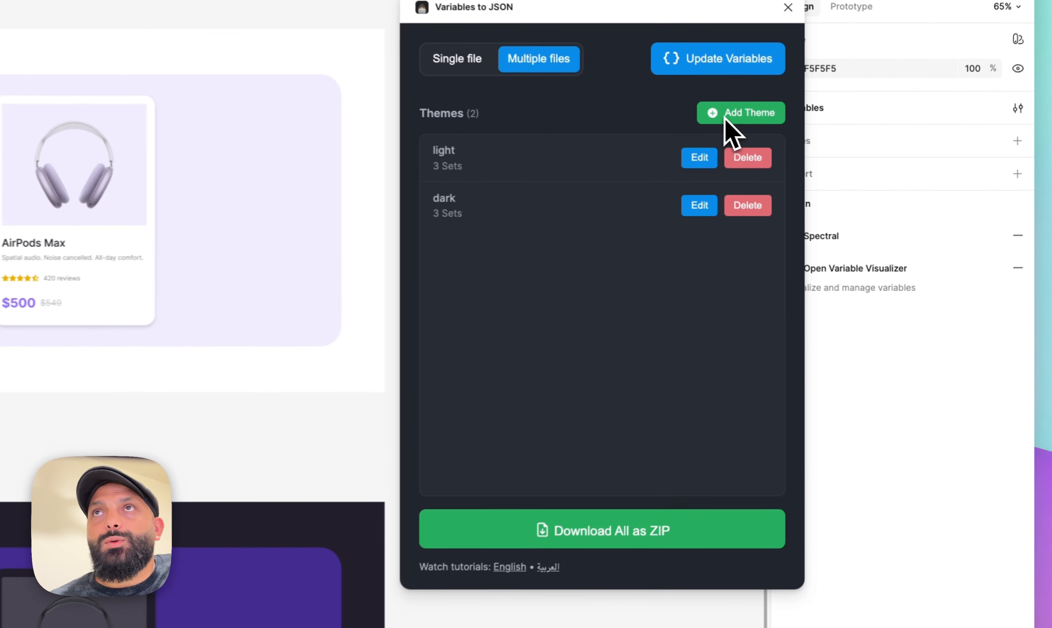
click(832, 161)
click(535, 473)
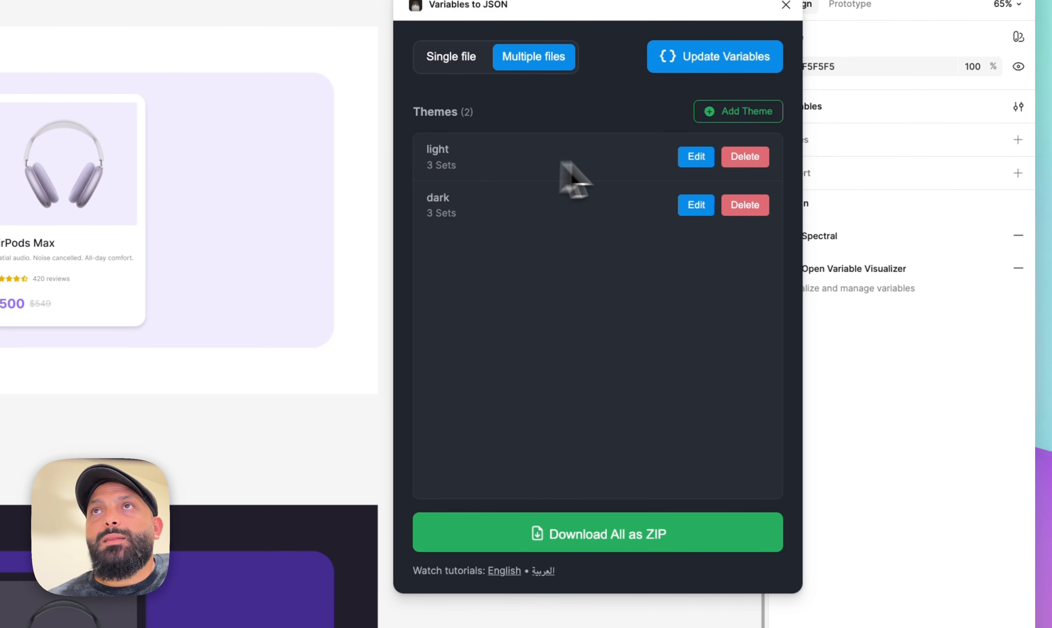
click(683, 160)
click(542, 472)
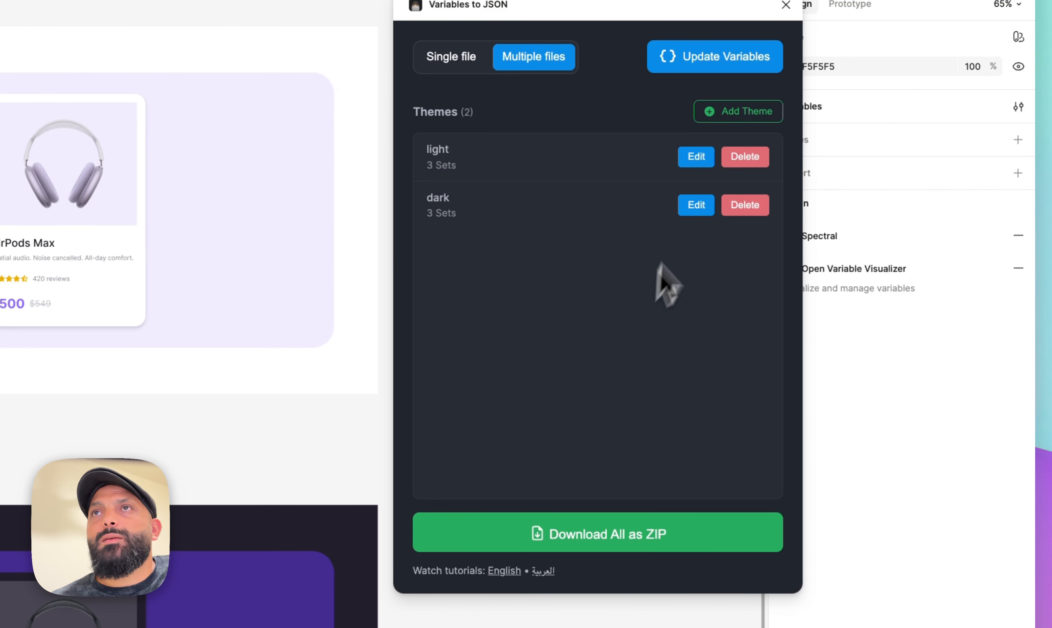
click(695, 204)
click(518, 459)
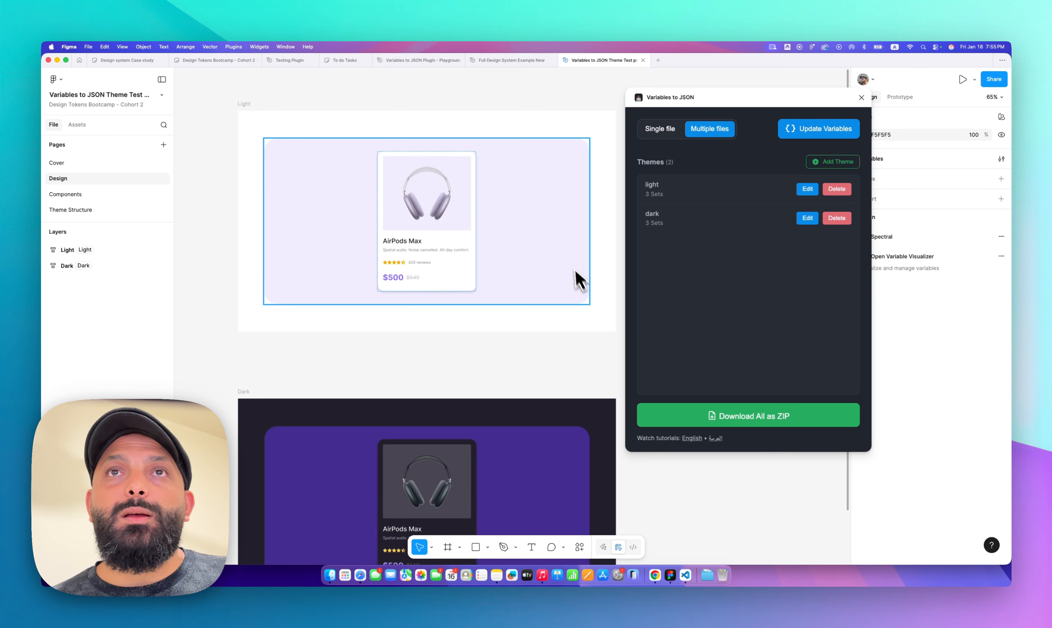
Set the Container/Bg color variable to Light/Bg/Default for Light and Dark/Bg/Default for Dark
click(862, 97)
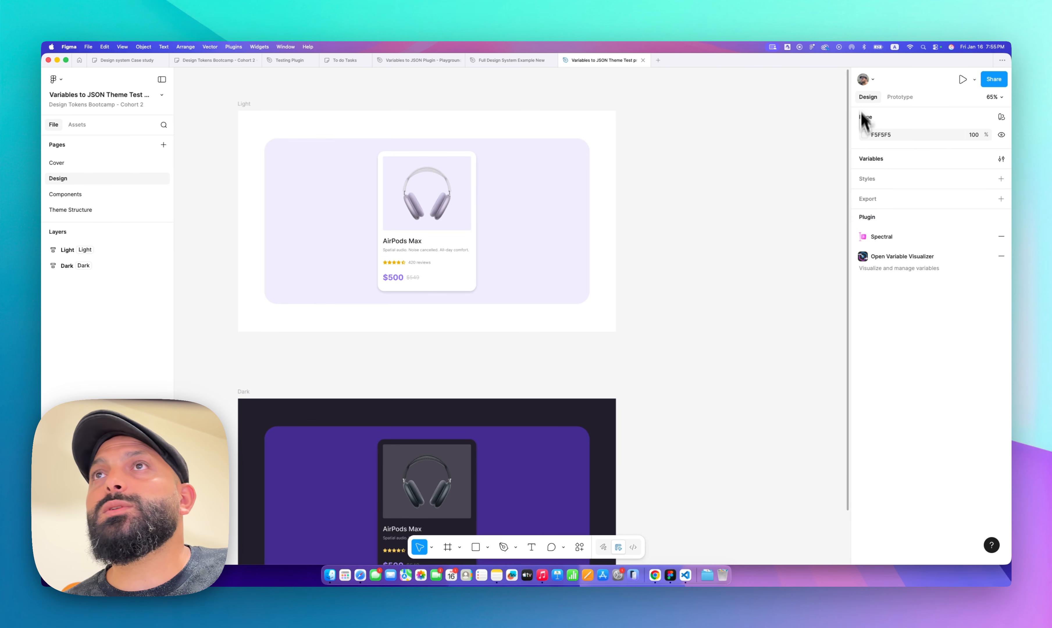
click(870, 164)
click(726, 268)
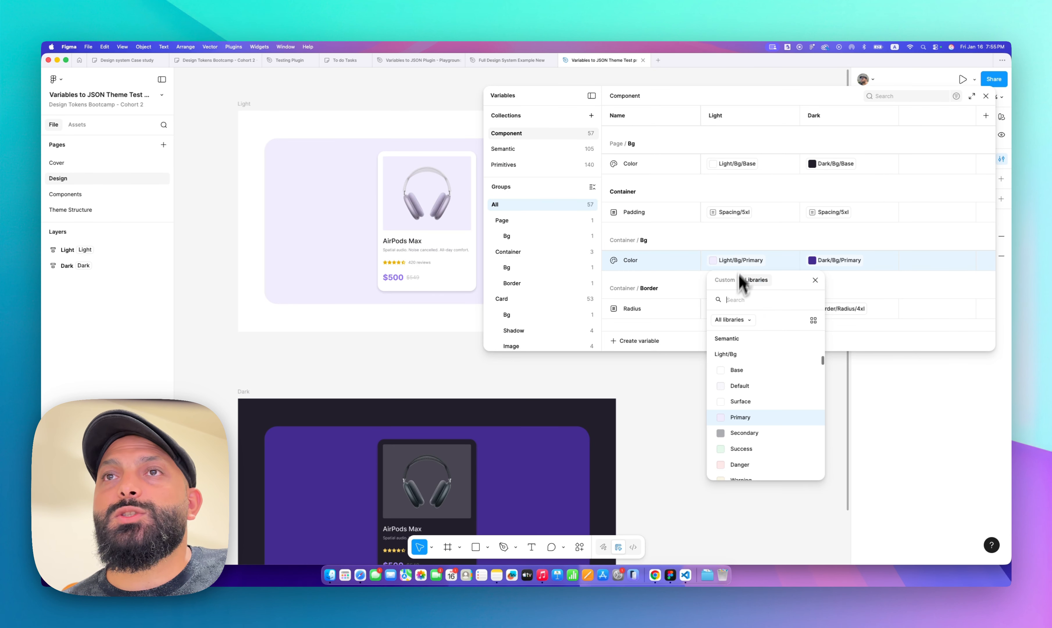
click(747, 394)
click(829, 262)
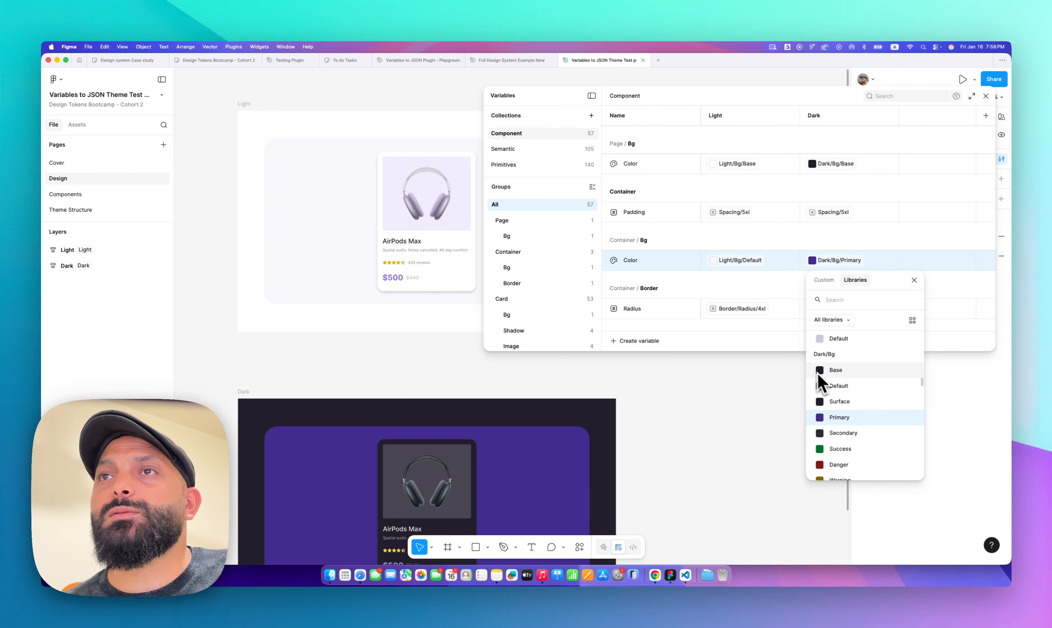
click(838, 387)
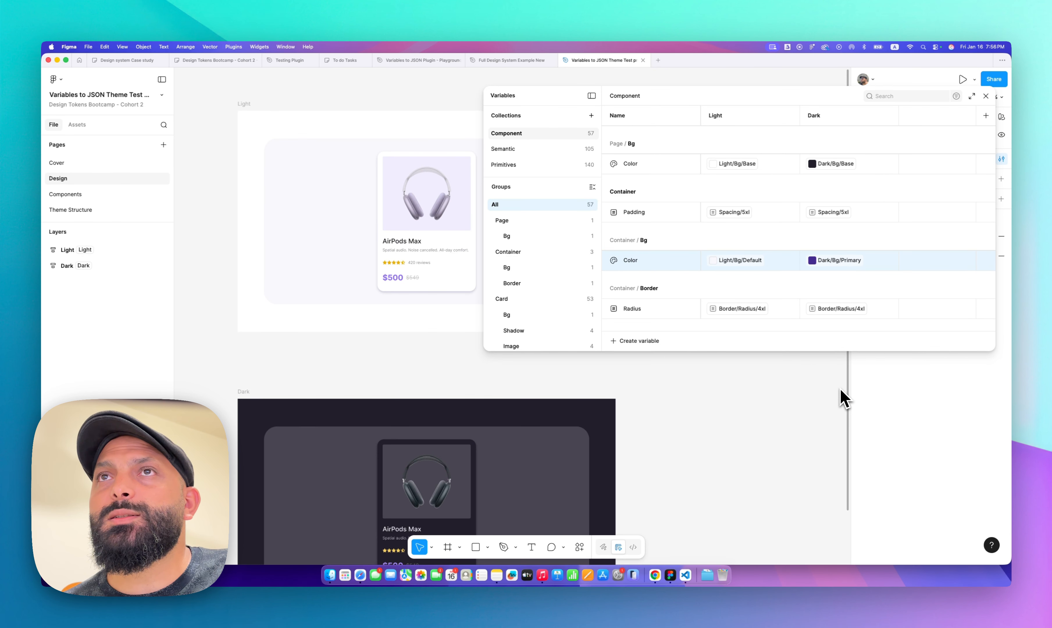
click(986, 96)
Rerun Variables to JSON and download all themes as a ZIP, replacing tokens-themes.zip in the Theme test project folder
click(588, 550)
click(472, 431)
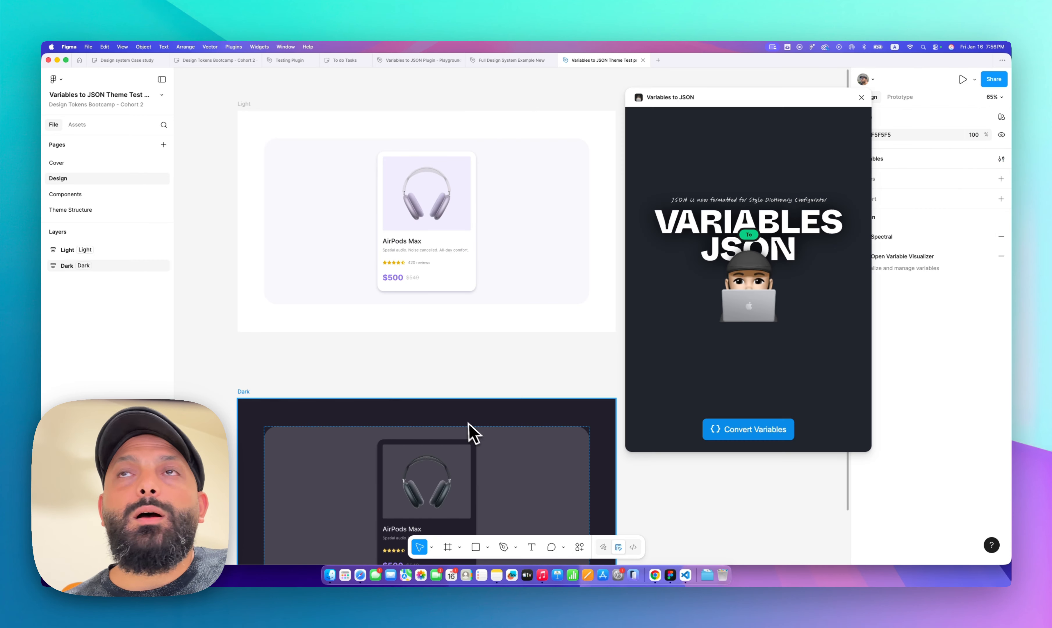
click(749, 435)
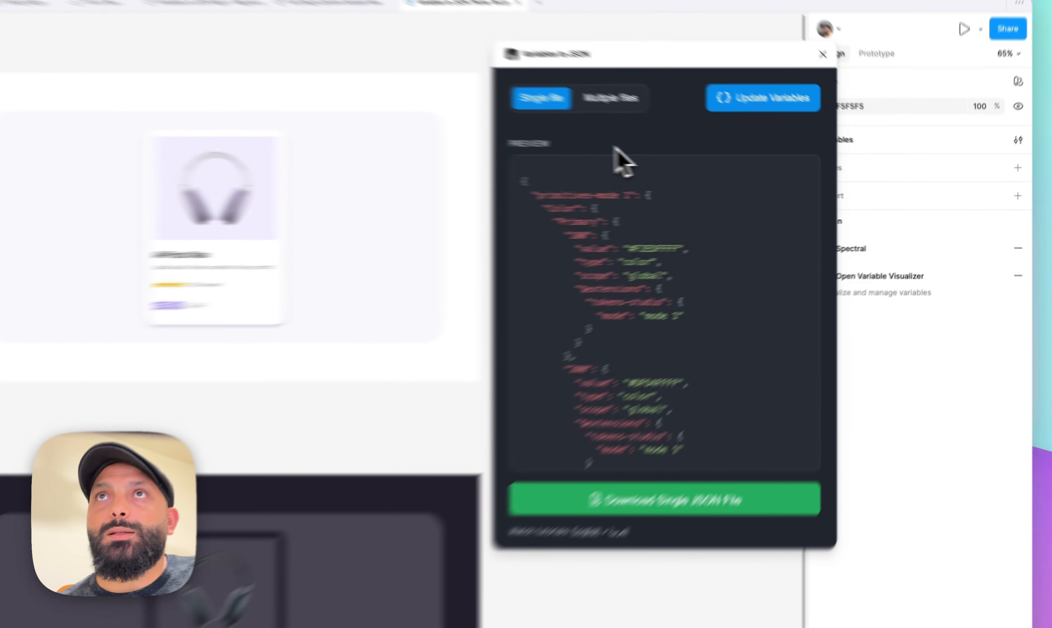
click(710, 128)
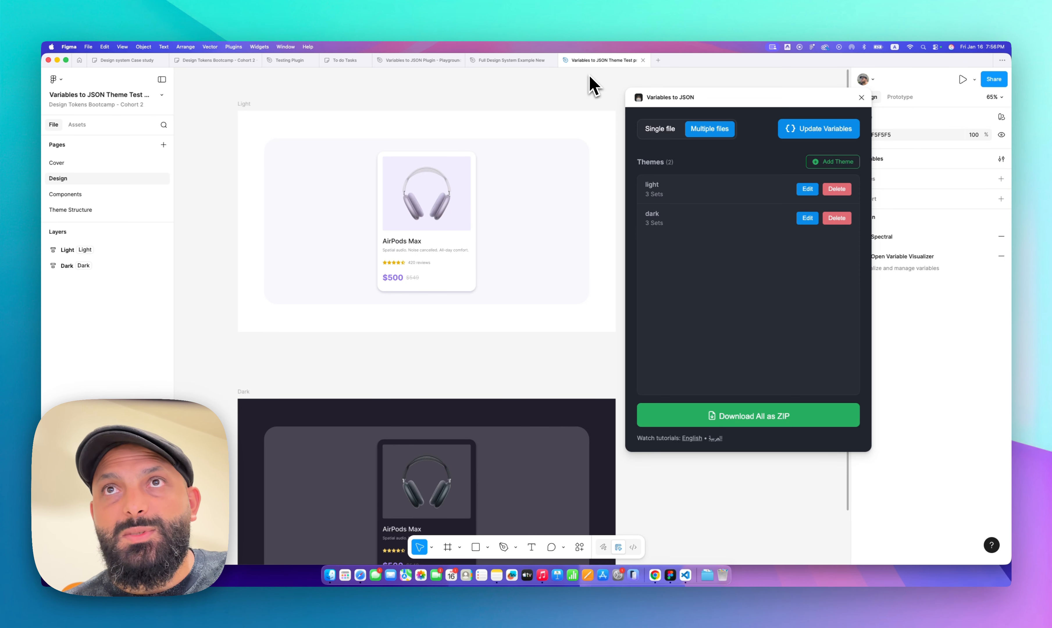
click(755, 418)
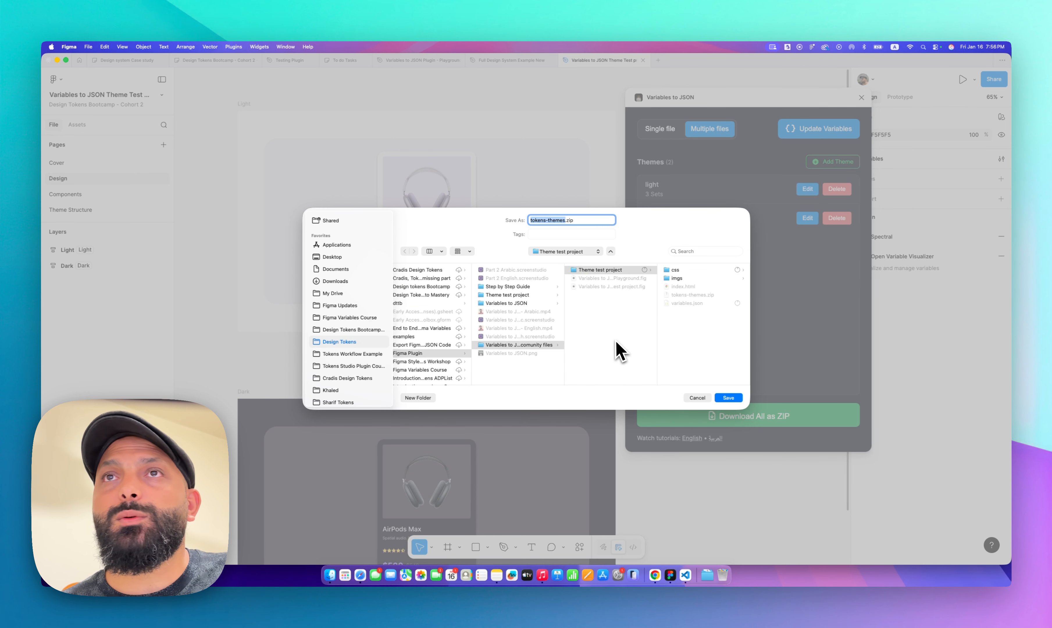
click(735, 401)
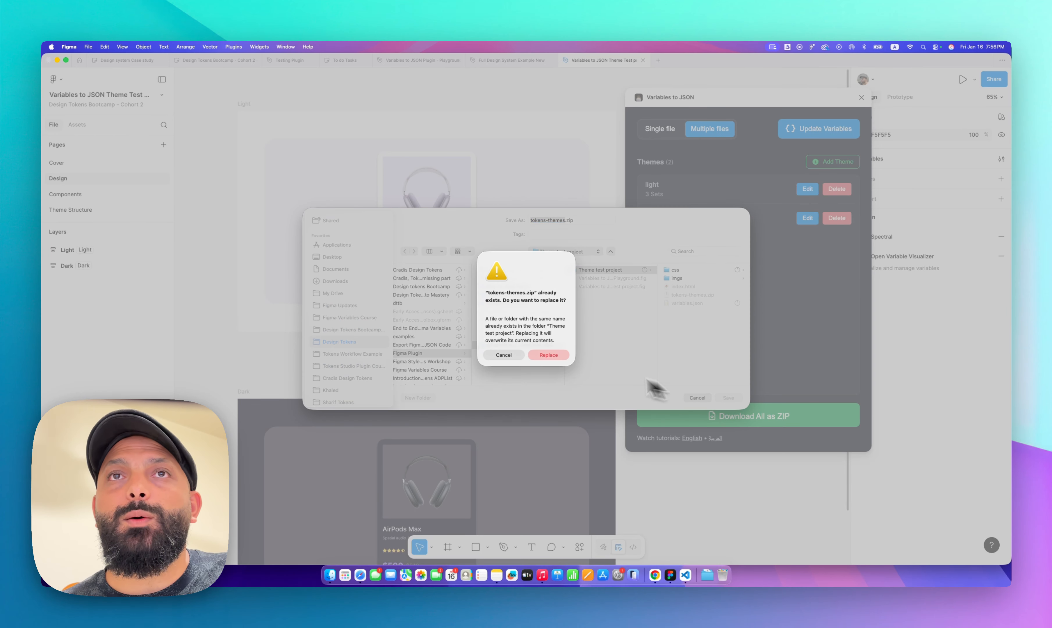
click(555, 359)
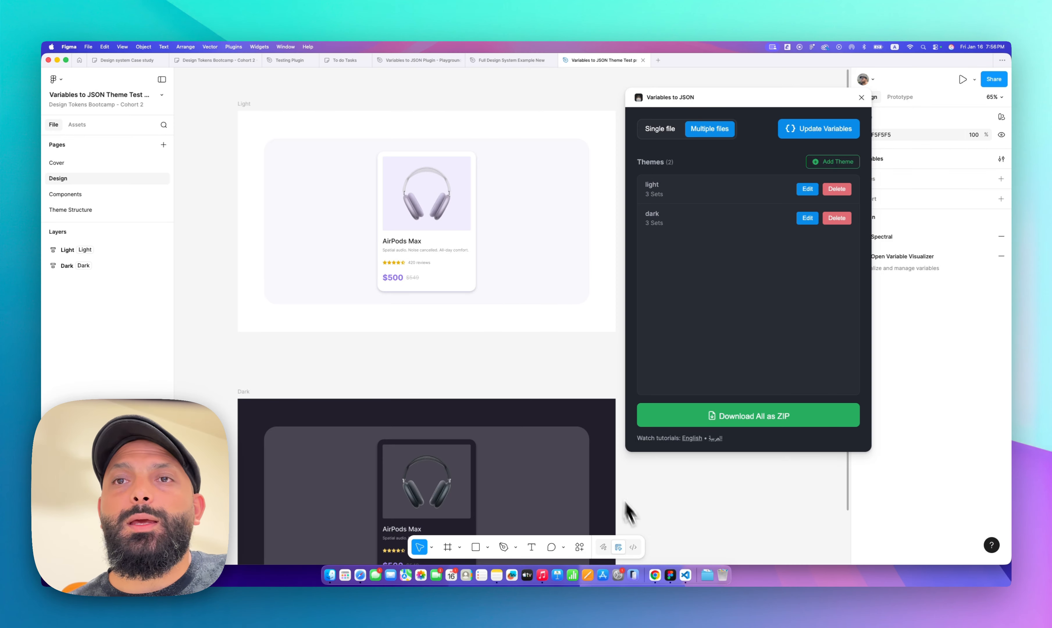
Reload Theme Manager and upload tokens-themes.zip from the Theme test project as the project
click(655, 576)
key(super+r)
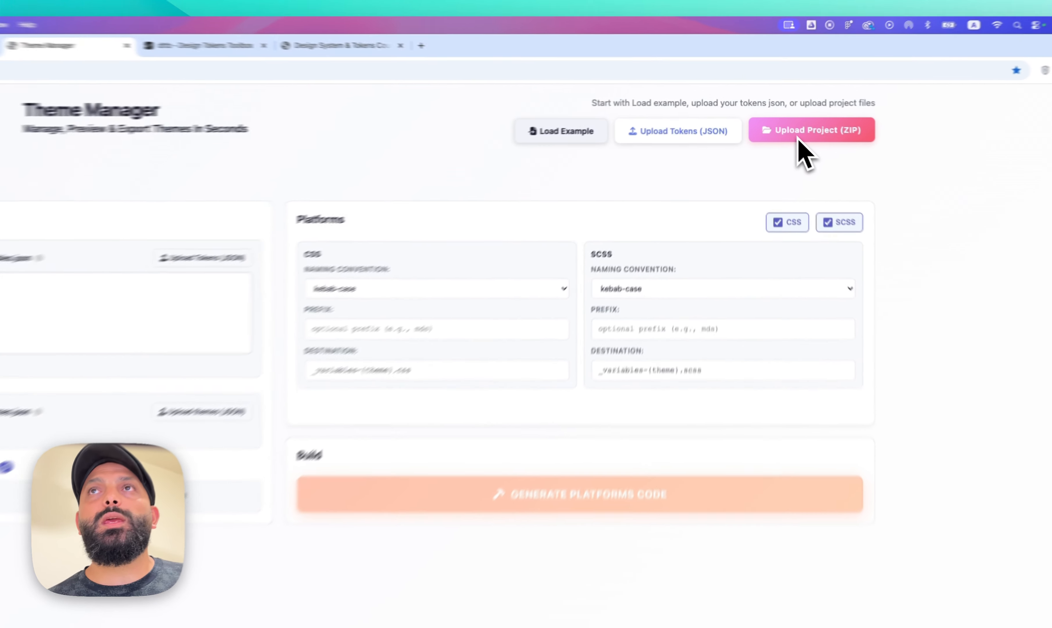
click(803, 142)
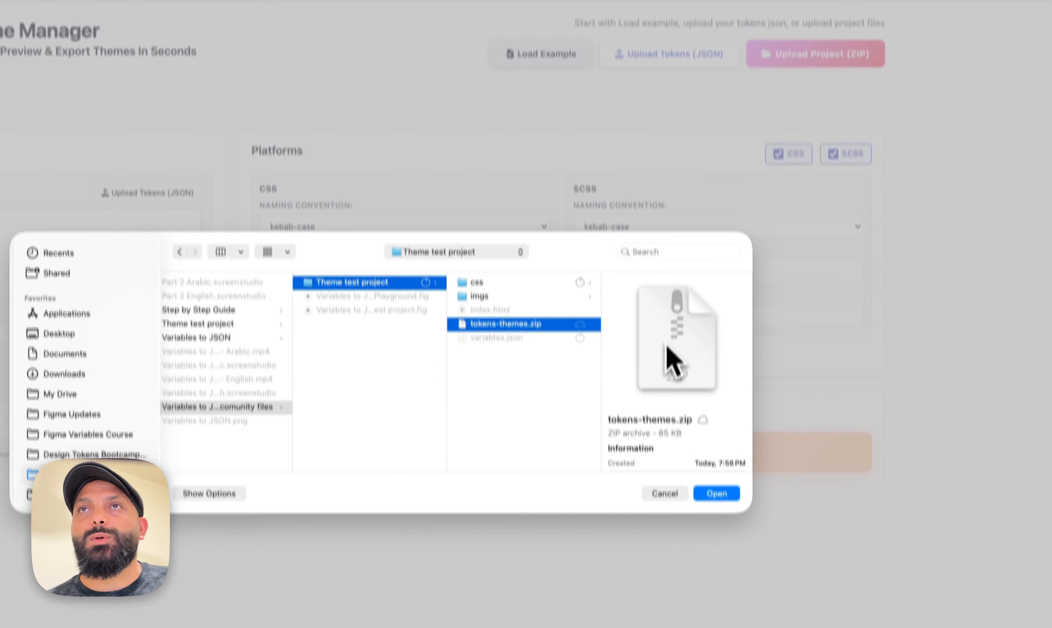
click(712, 469)
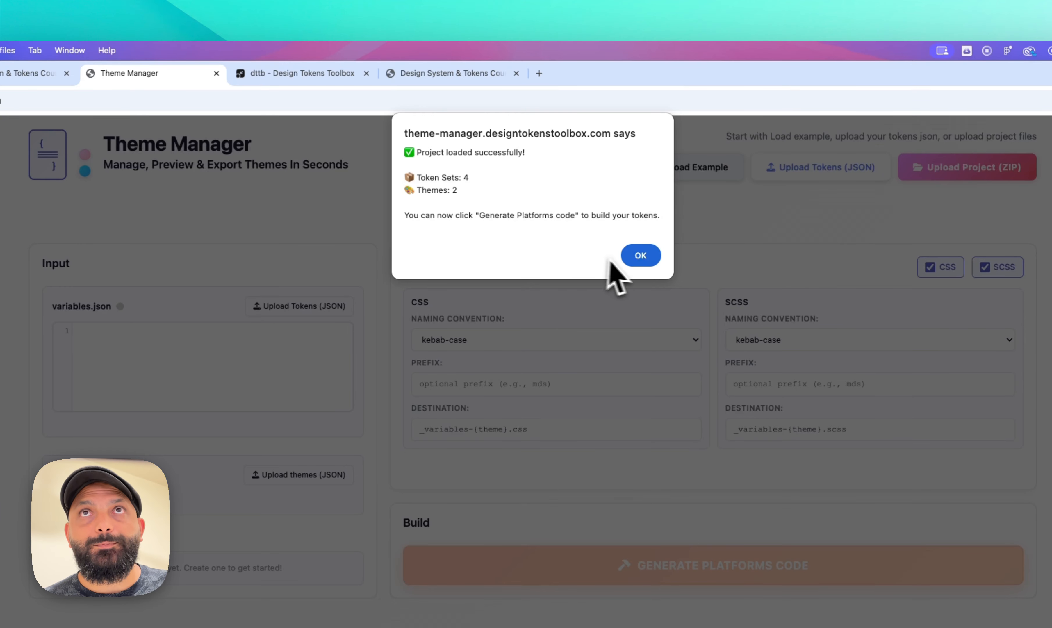
click(636, 258)
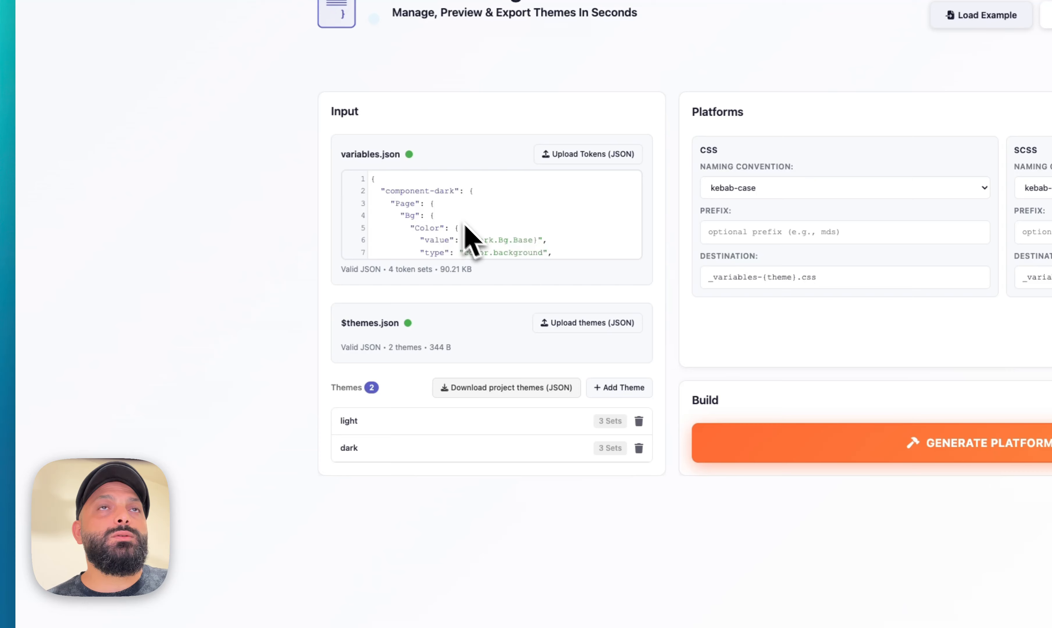
Open the dark theme's settings to review its selected token sets
scroll(464, 231, down, 2)
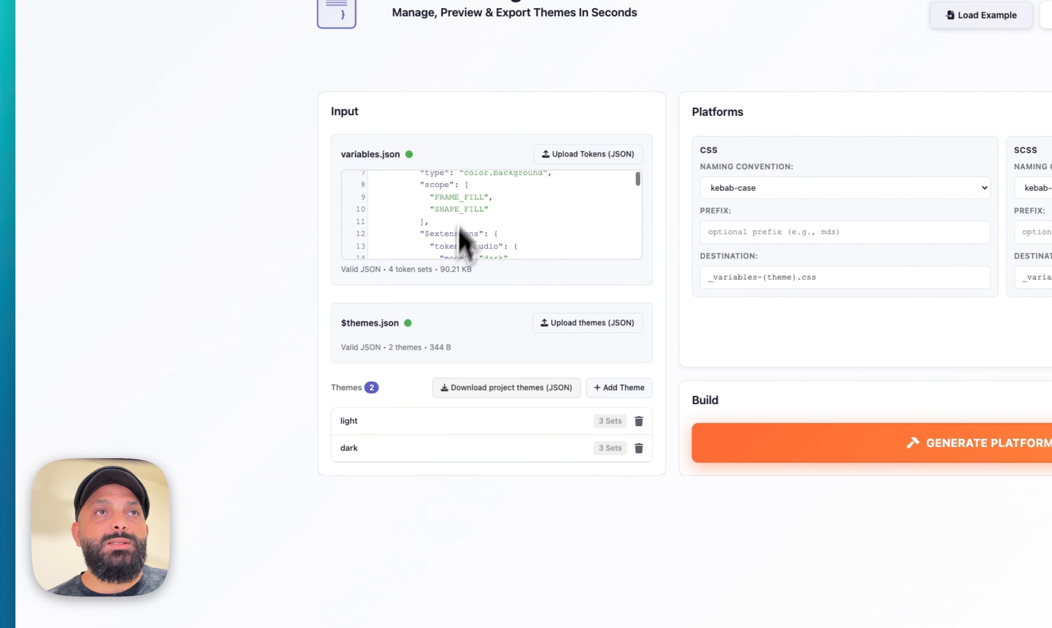
click(454, 449)
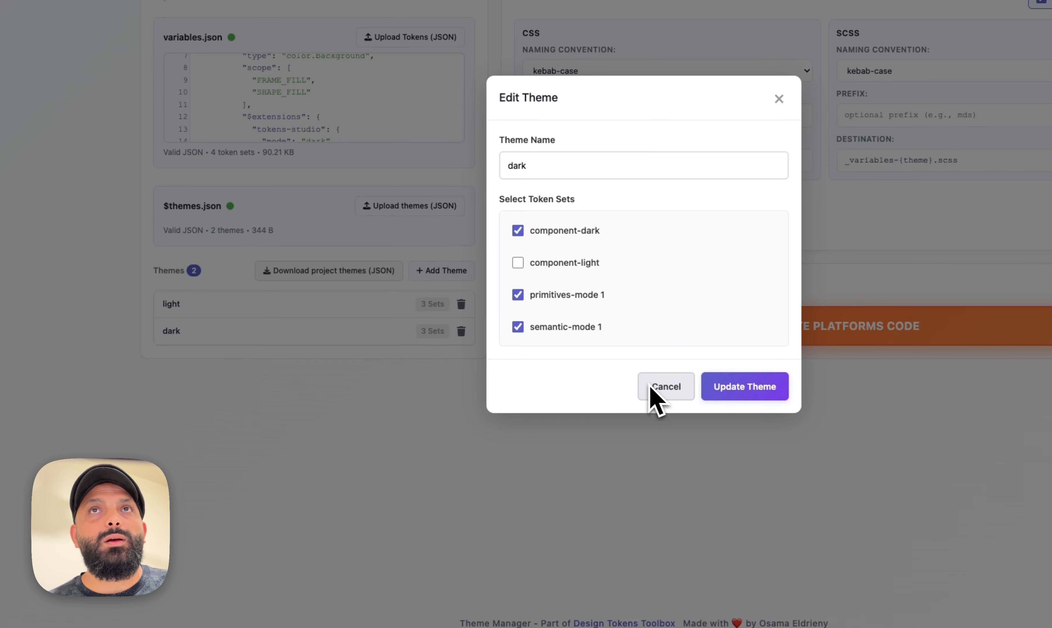
click(657, 389)
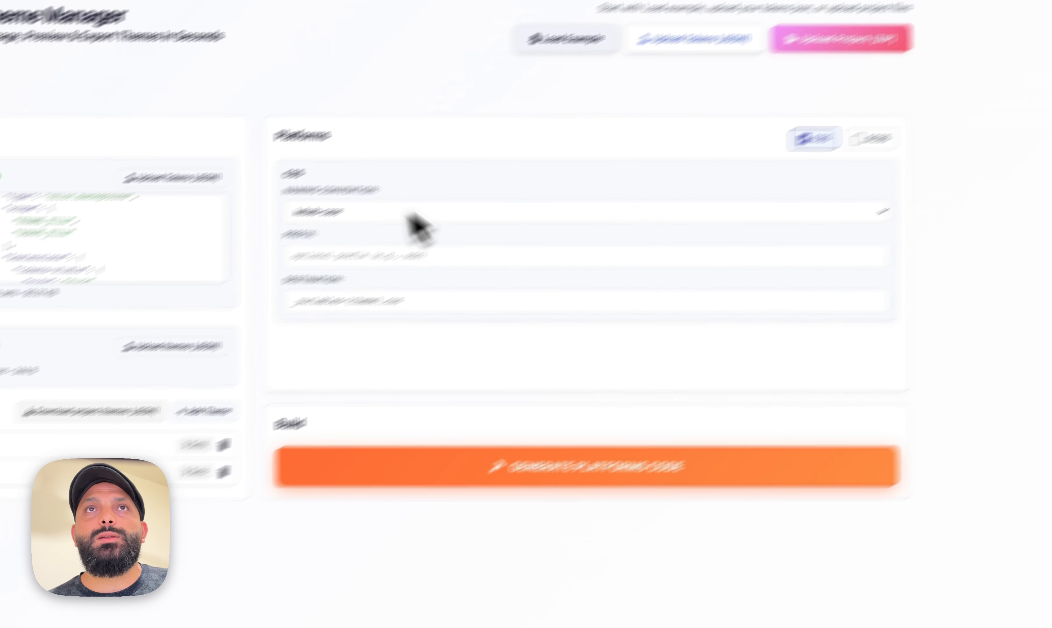
Set the CSS destination to variables-{theme}.css and generate the platforms code
click(299, 233)
click(474, 155)
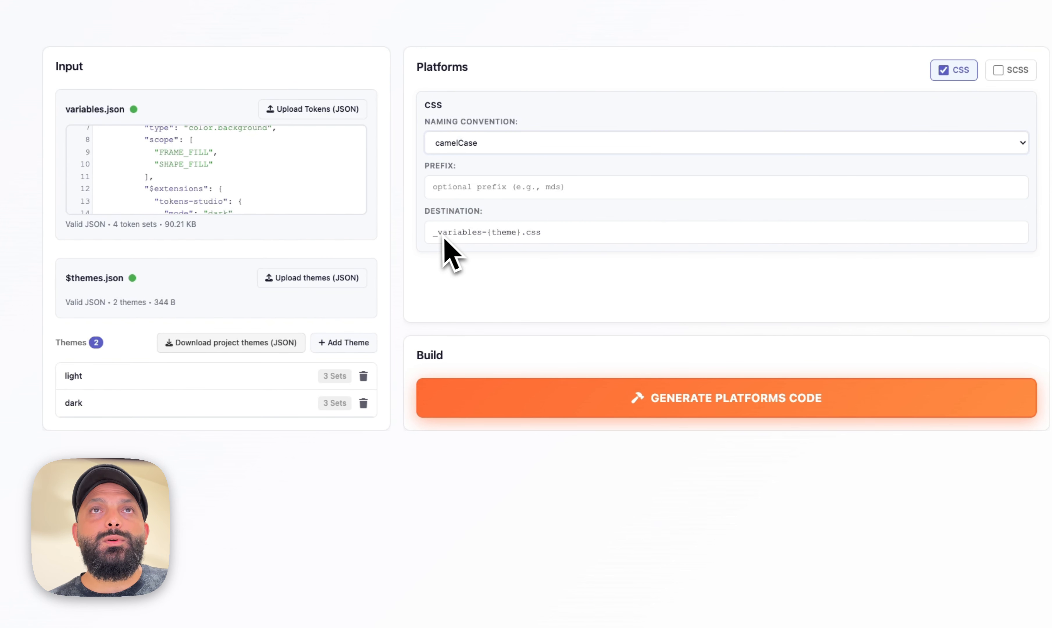
key(BackSpace)
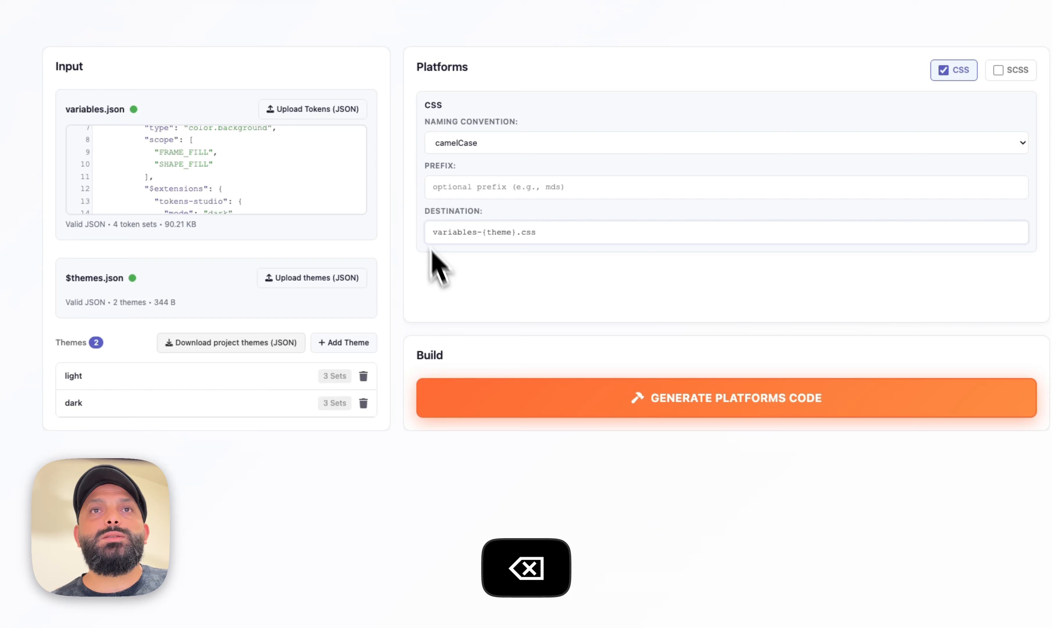
click(608, 411)
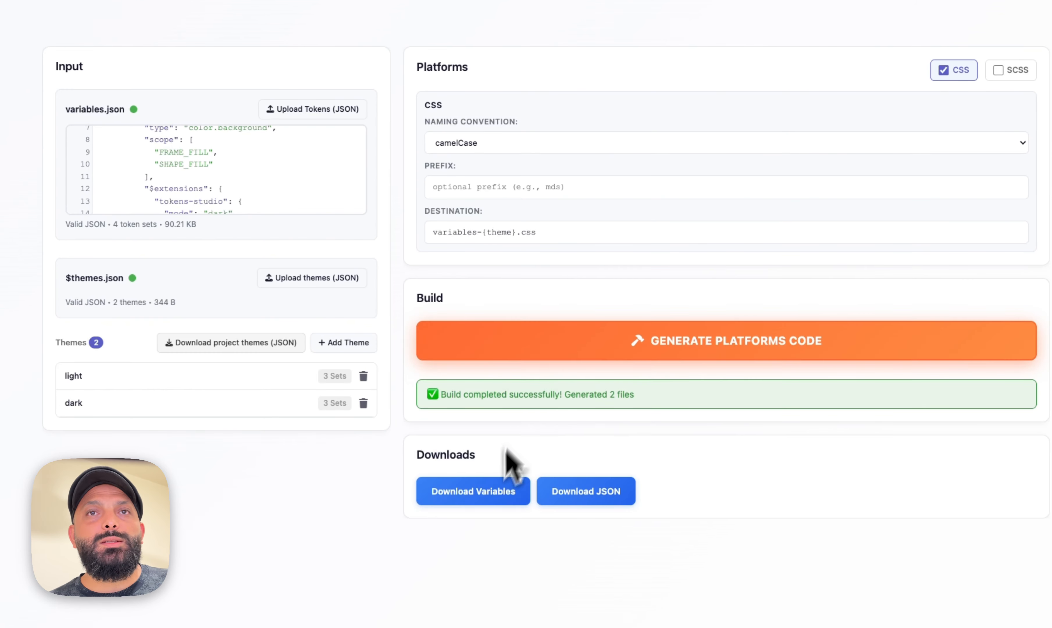
Download the variables build, open the downloaded folder and copy both CSS files
click(491, 491)
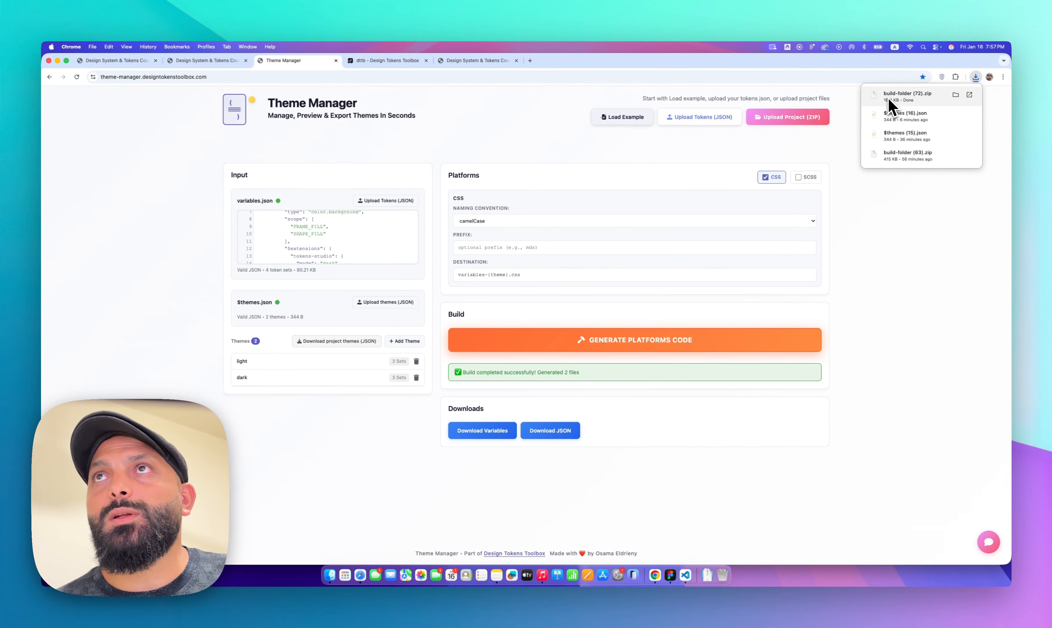
click(889, 100)
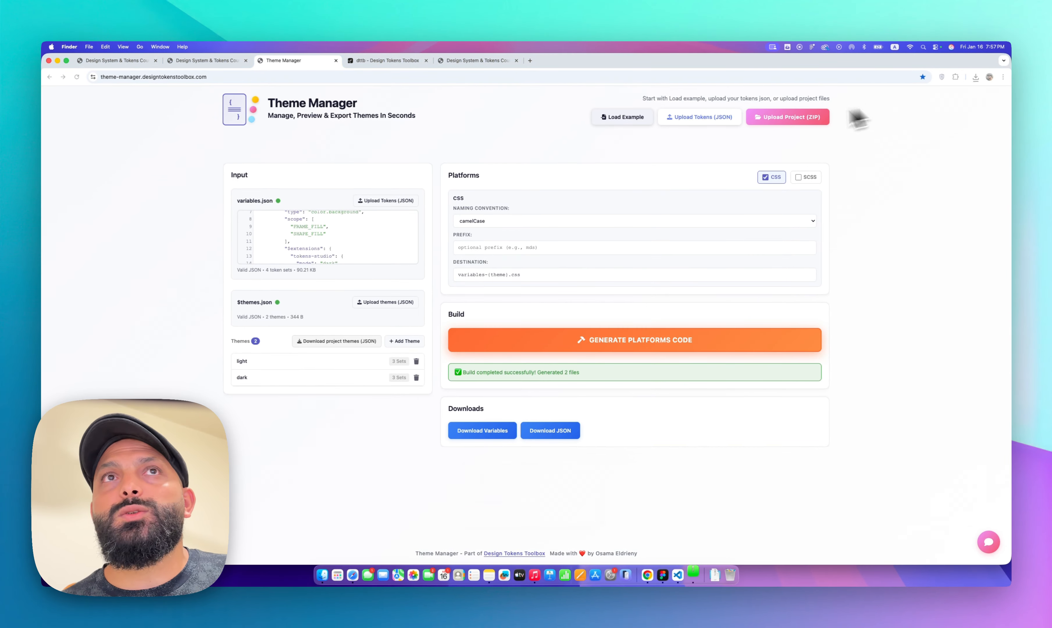
double_click(318, 246)
key(super+a)
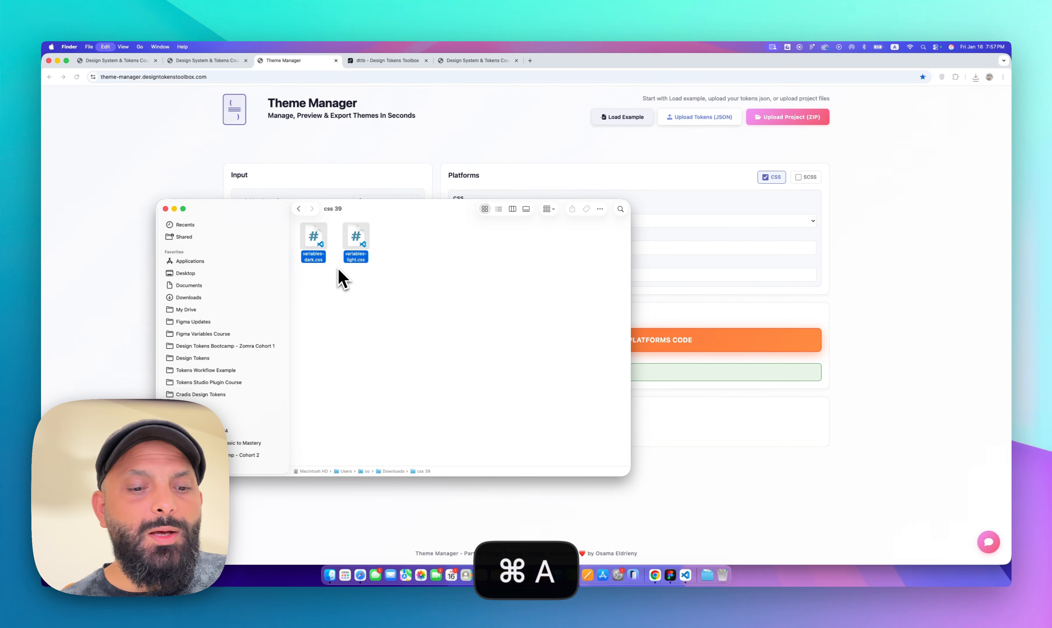
key(super+c)
key(super+w)
Paste both CSS files into the Theme test project's css folder, replacing the existing files
click(336, 577)
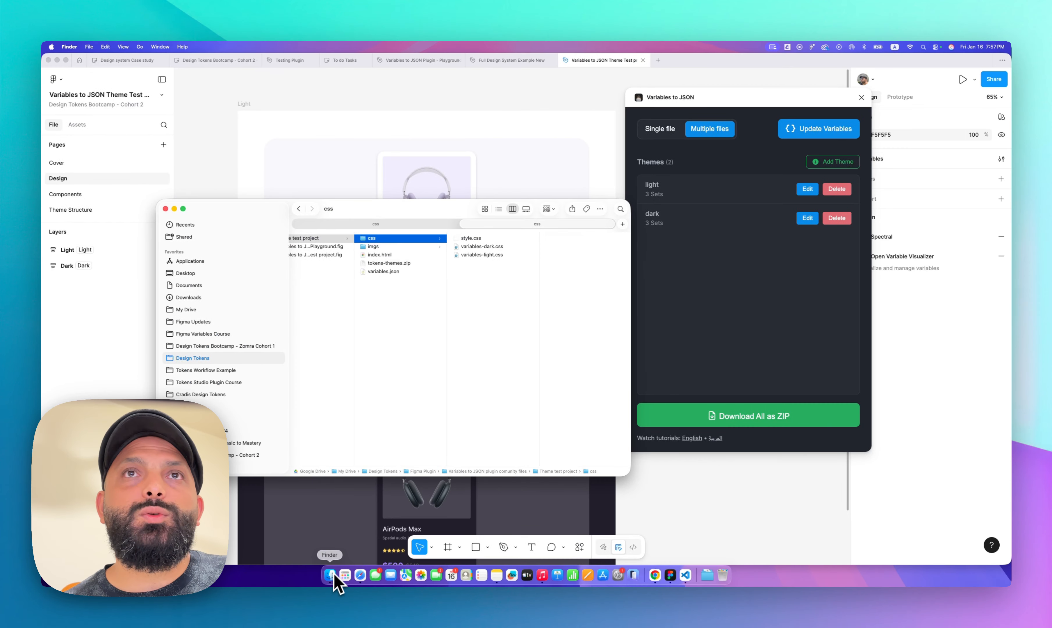
key(super+v)
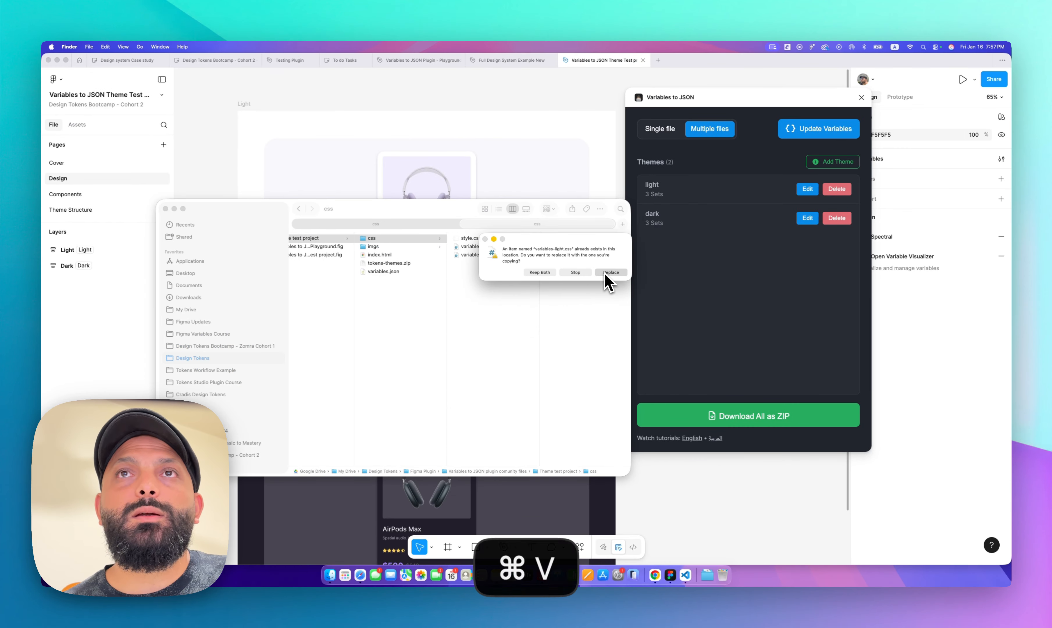
click(606, 280)
Reload the test project page and preview it in the dark and light color themes
click(654, 575)
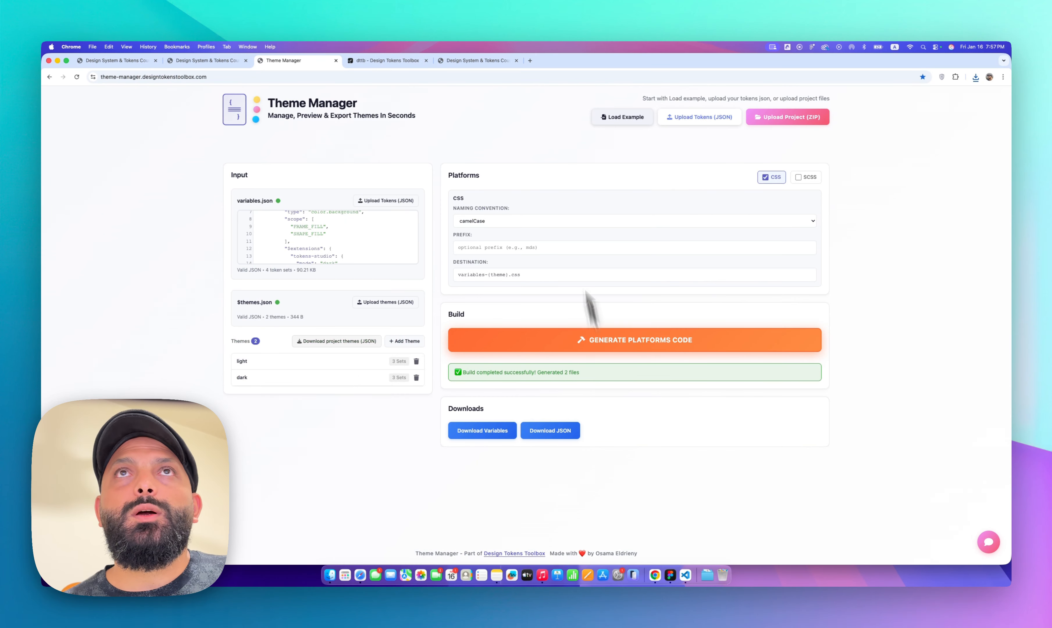
click(477, 62)
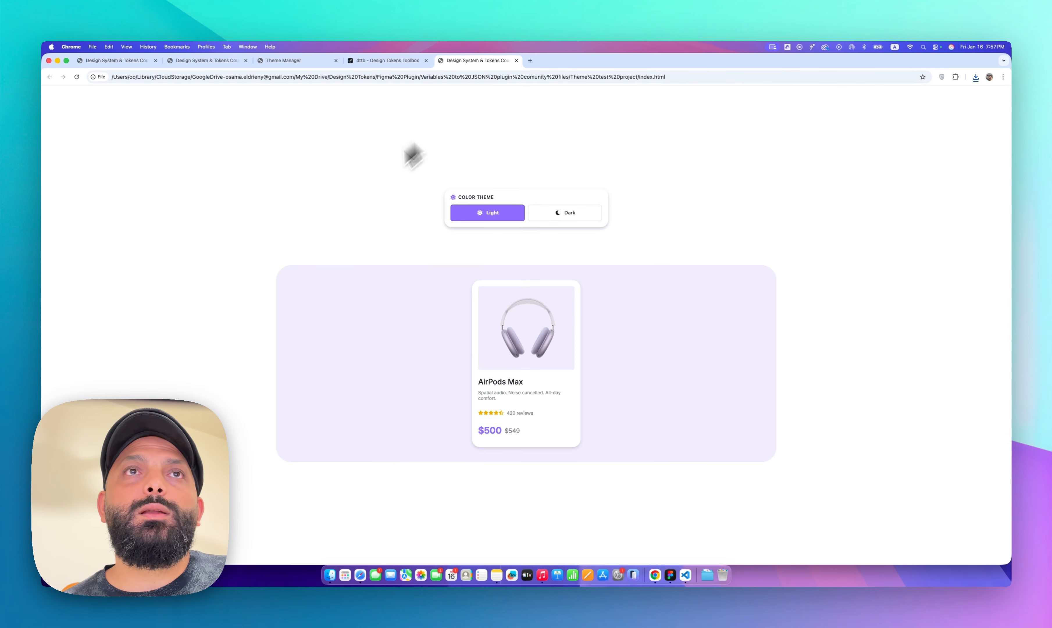
click(77, 78)
click(550, 214)
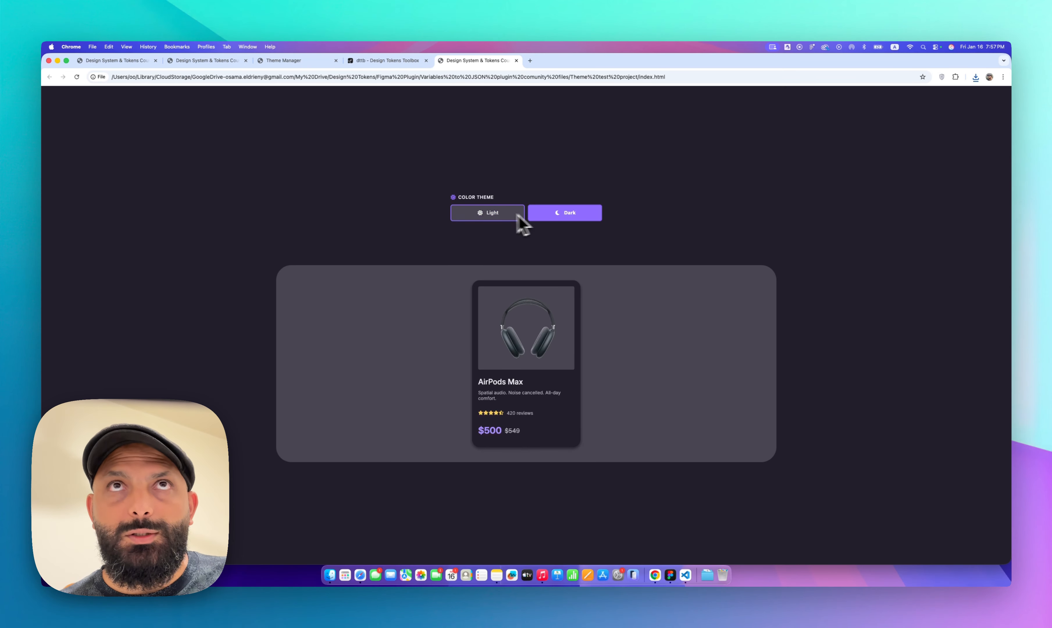
click(491, 213)
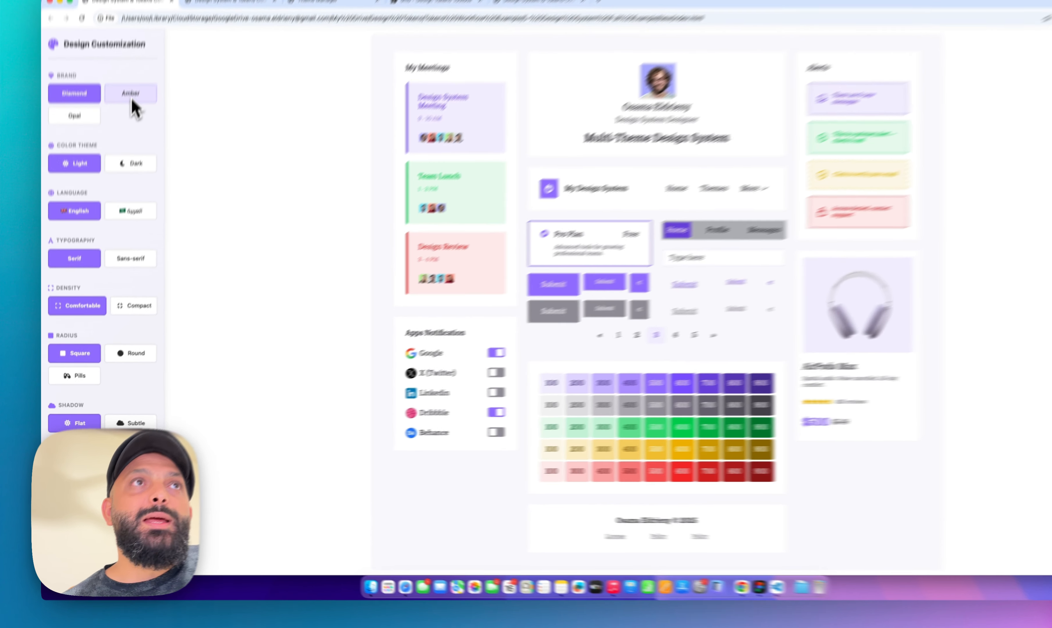
Preview the full design system example by switching between Diamond, Amber and Opal brands and light and dark themes
click(121, 145)
click(82, 163)
click(80, 148)
click(126, 60)
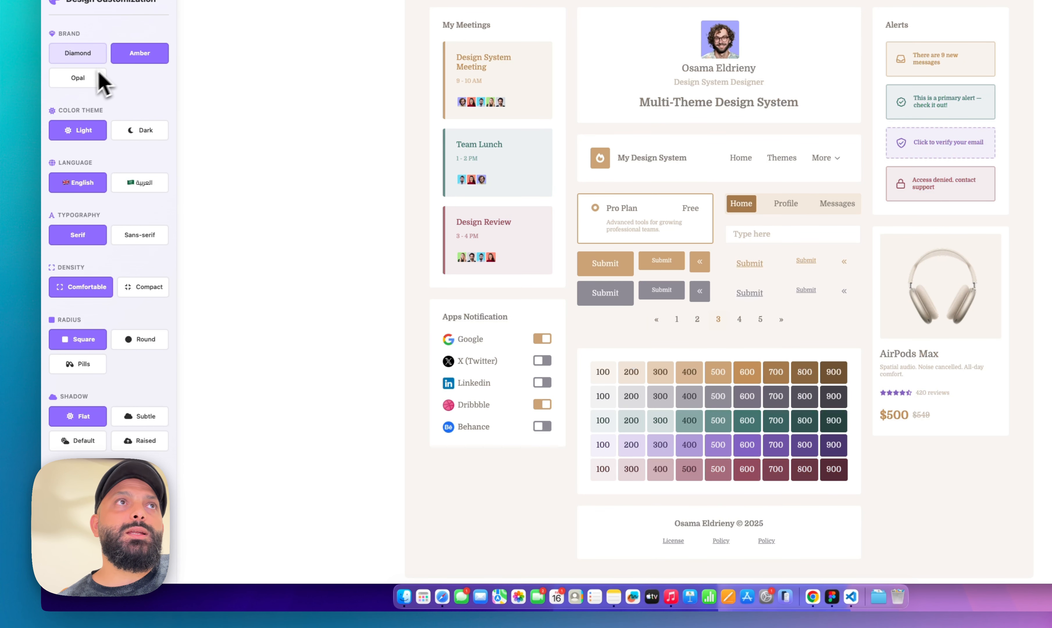
click(86, 79)
click(82, 58)
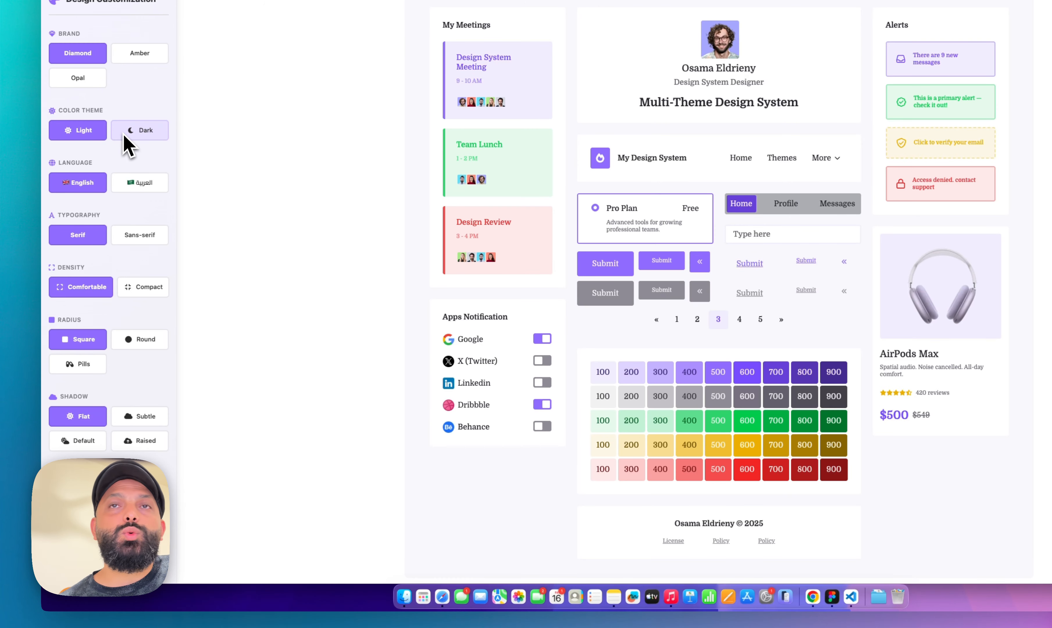
click(127, 142)
click(88, 79)
click(124, 54)
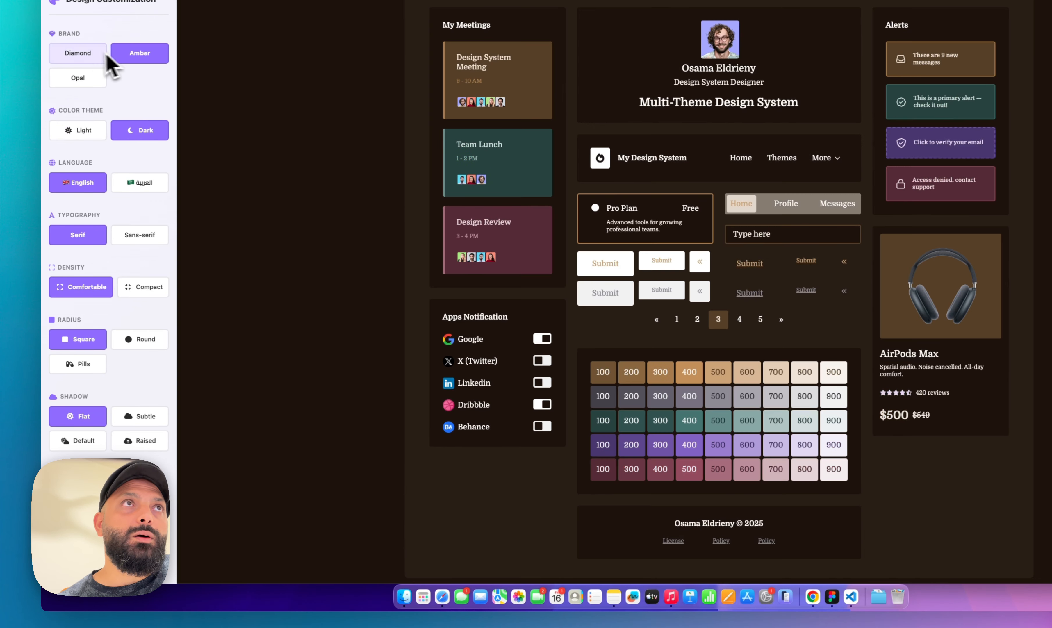
click(104, 55)
click(88, 131)
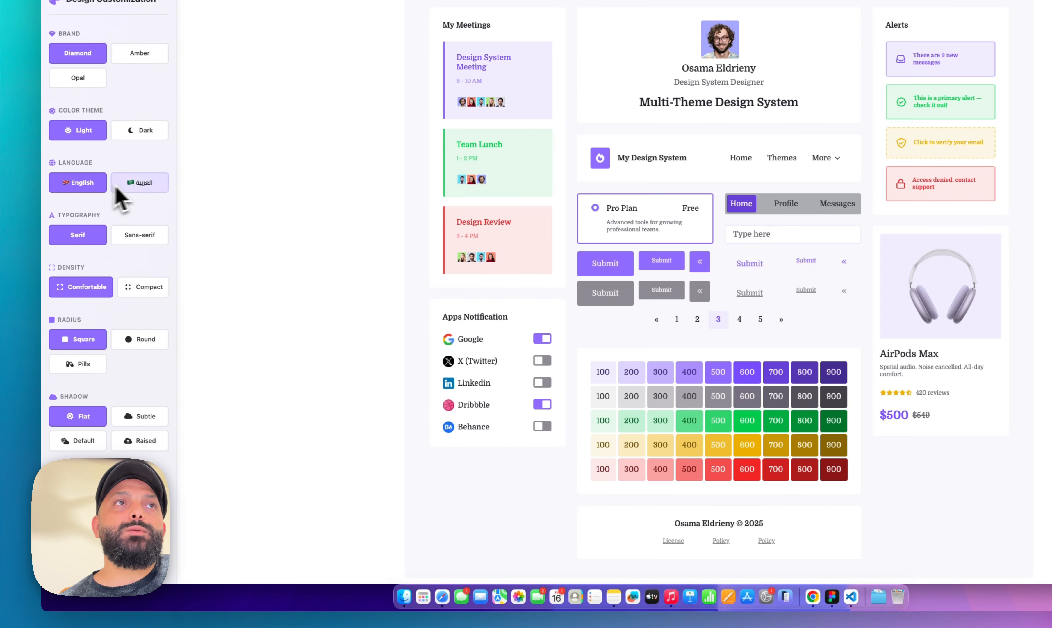
click(139, 184)
click(89, 187)
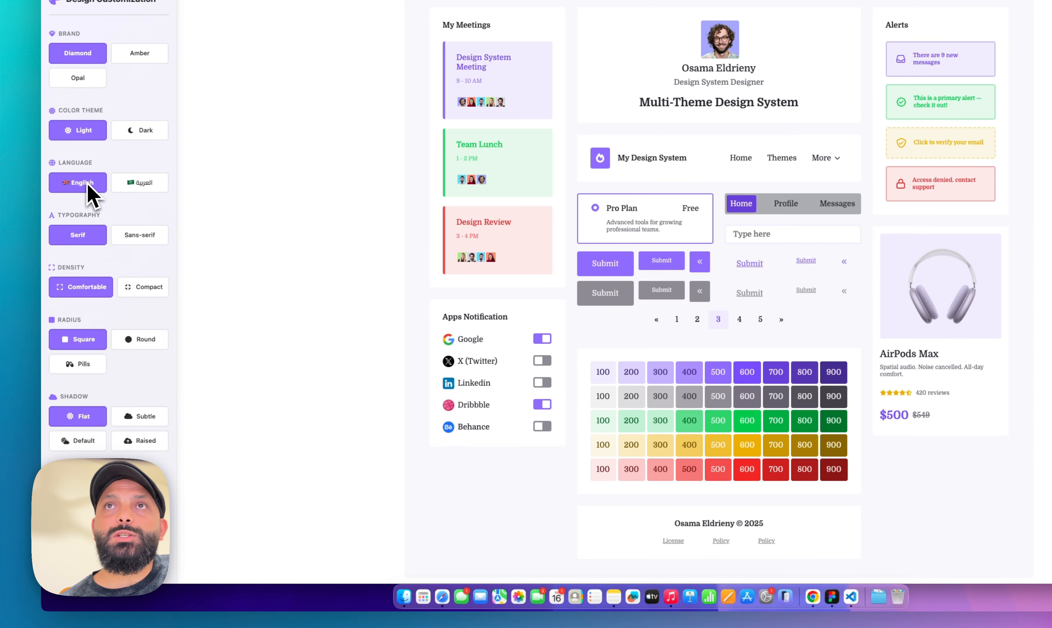
Preview the example with English and Arabic languages, serif and sans-serif typography, and comfortable and compact density
click(141, 239)
click(105, 240)
click(144, 239)
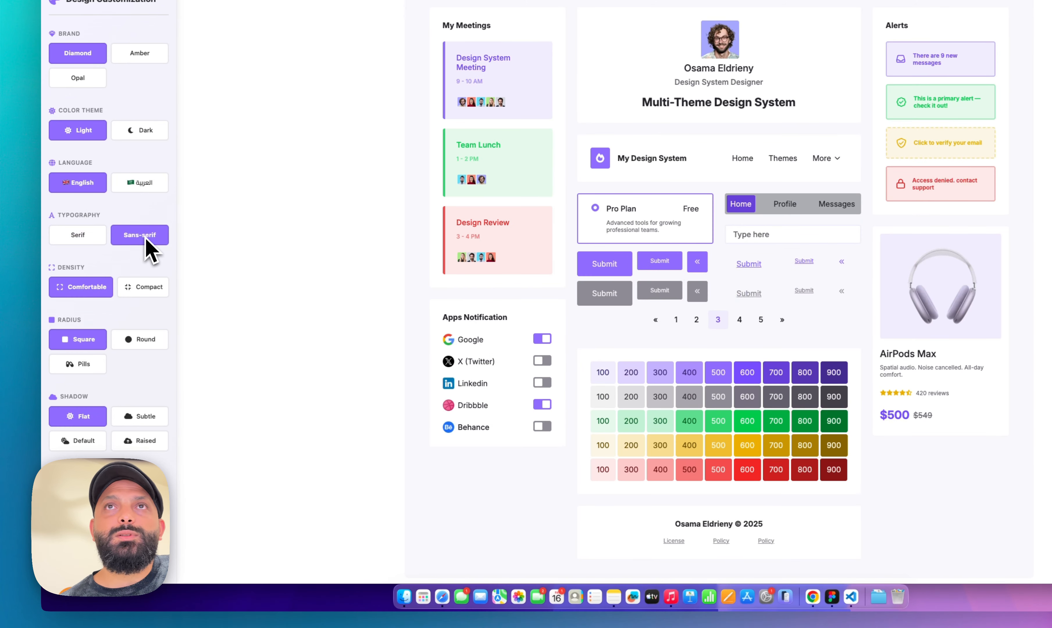
click(140, 186)
click(93, 240)
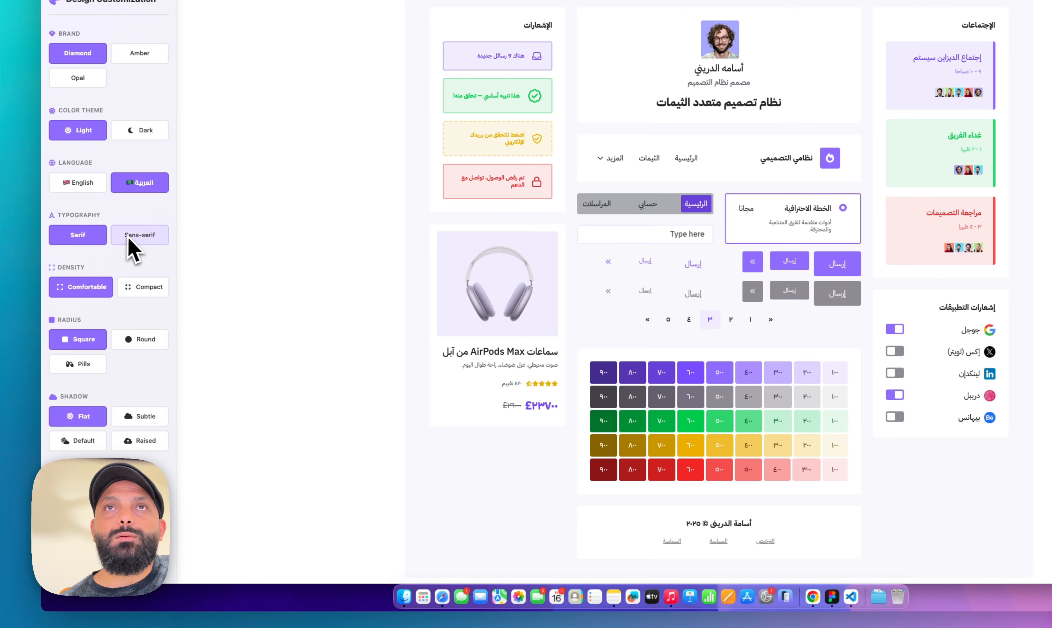
click(132, 239)
click(105, 246)
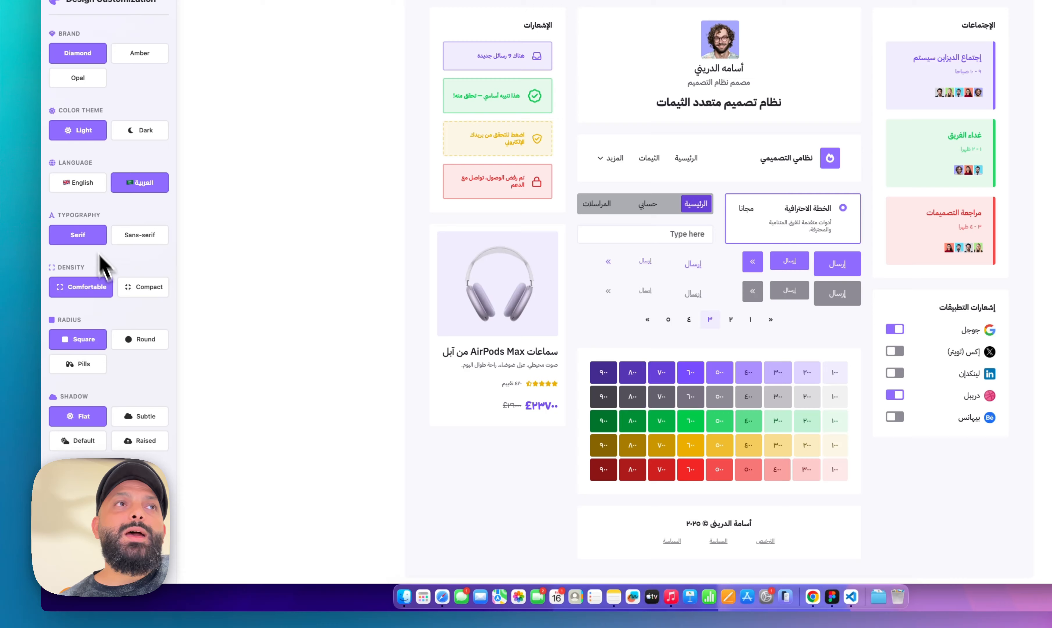
click(148, 294)
click(93, 298)
click(136, 298)
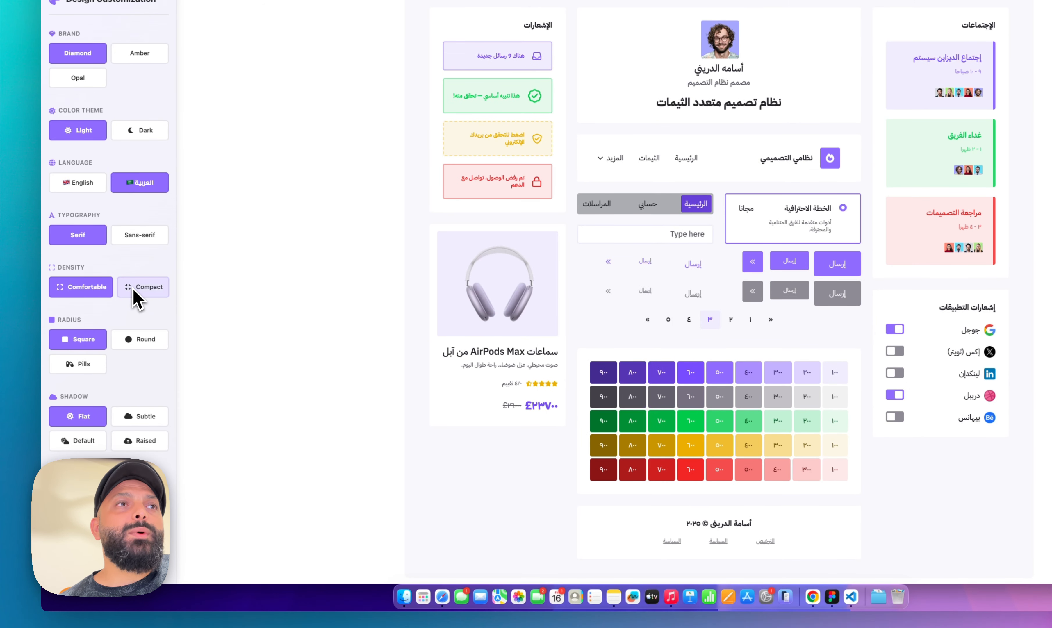
click(97, 294)
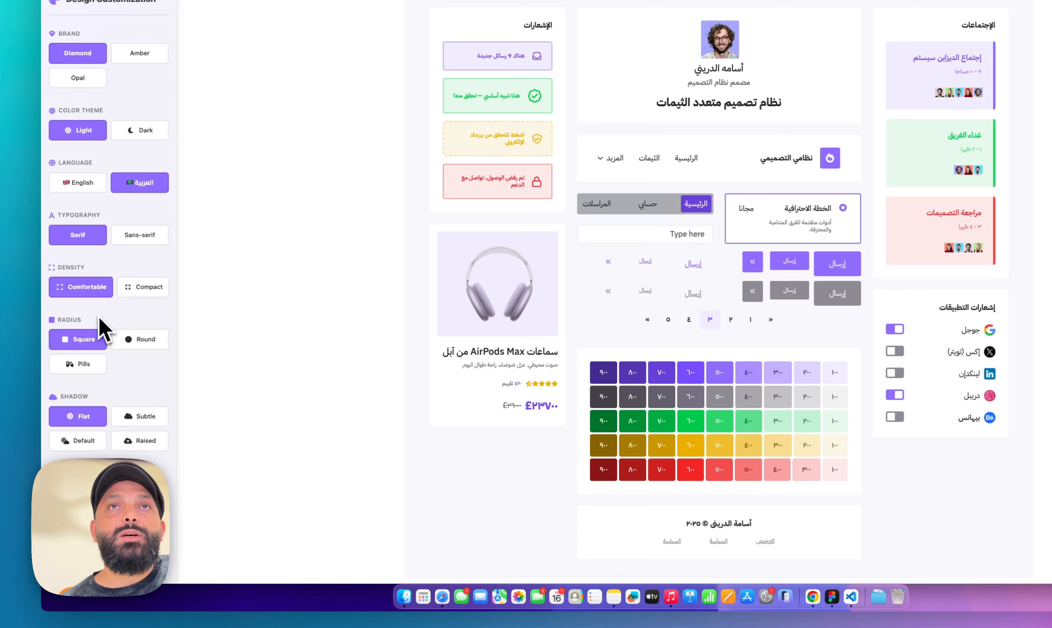
Preview the radius and shadow options, then combine Amber, dark, English, sans-serif, compact and round settings
click(137, 345)
click(89, 366)
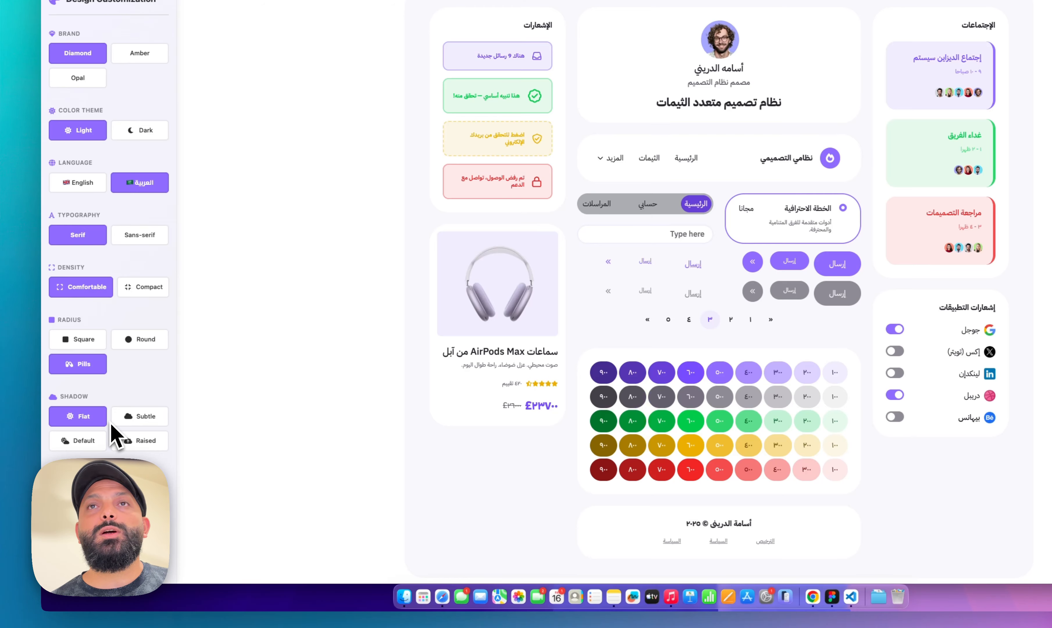
click(151, 418)
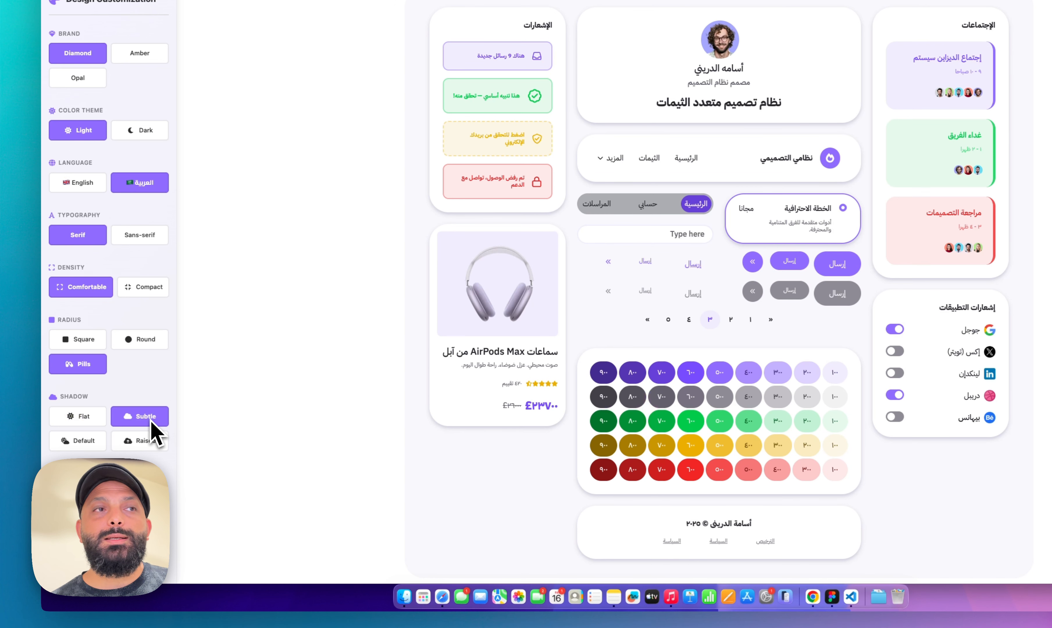
click(87, 444)
click(146, 443)
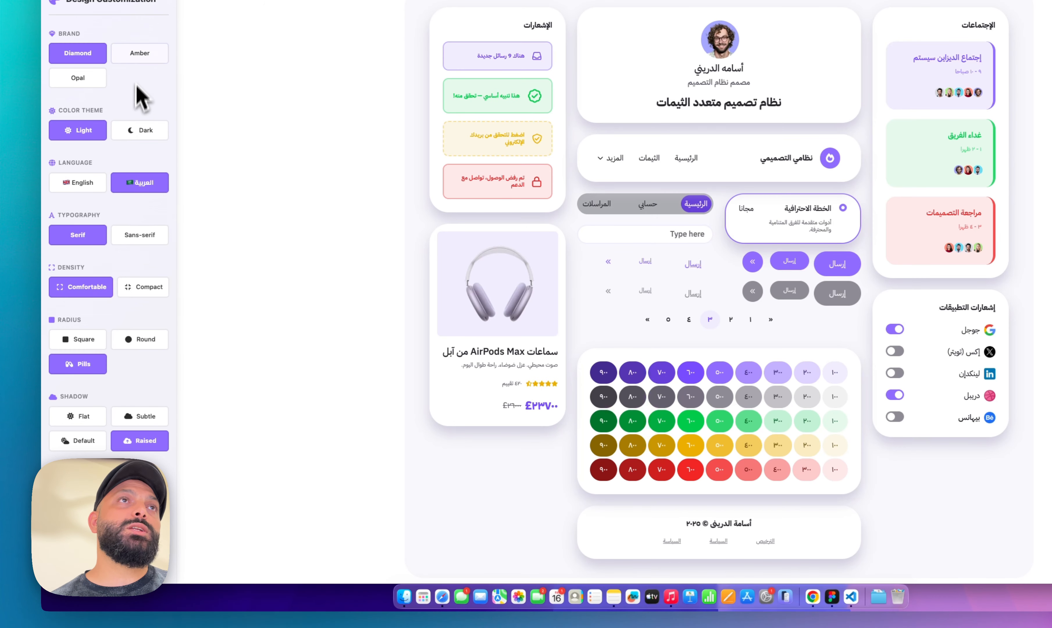
click(139, 59)
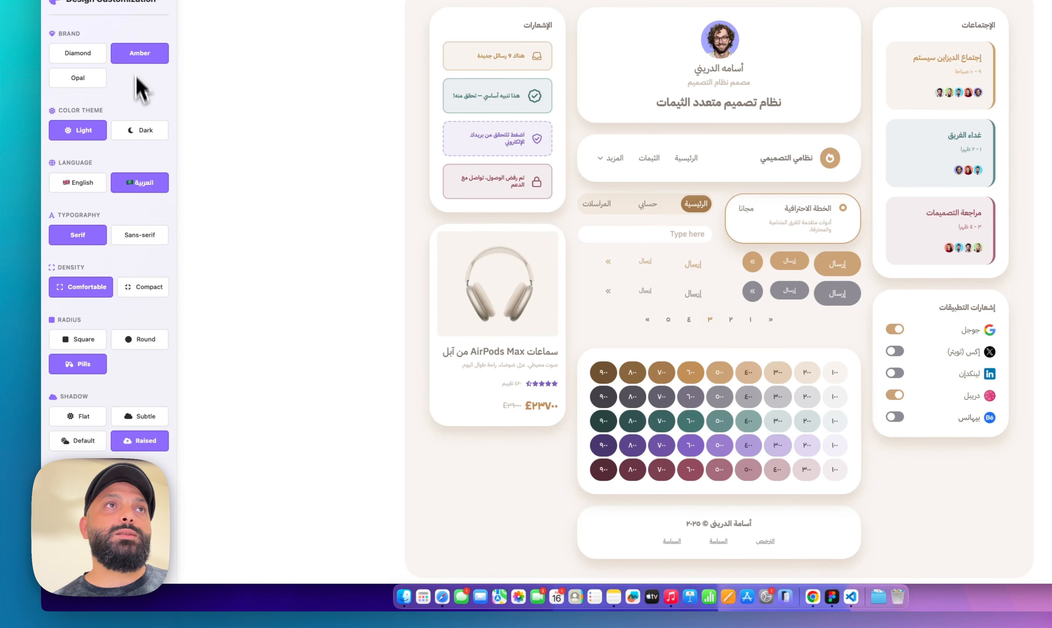
click(146, 133)
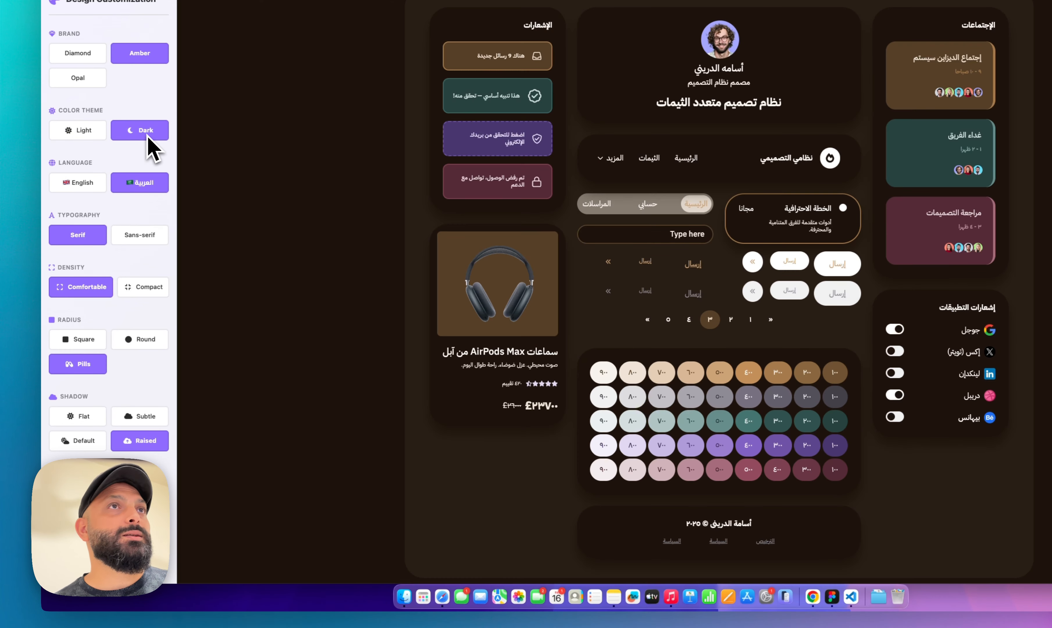
click(85, 185)
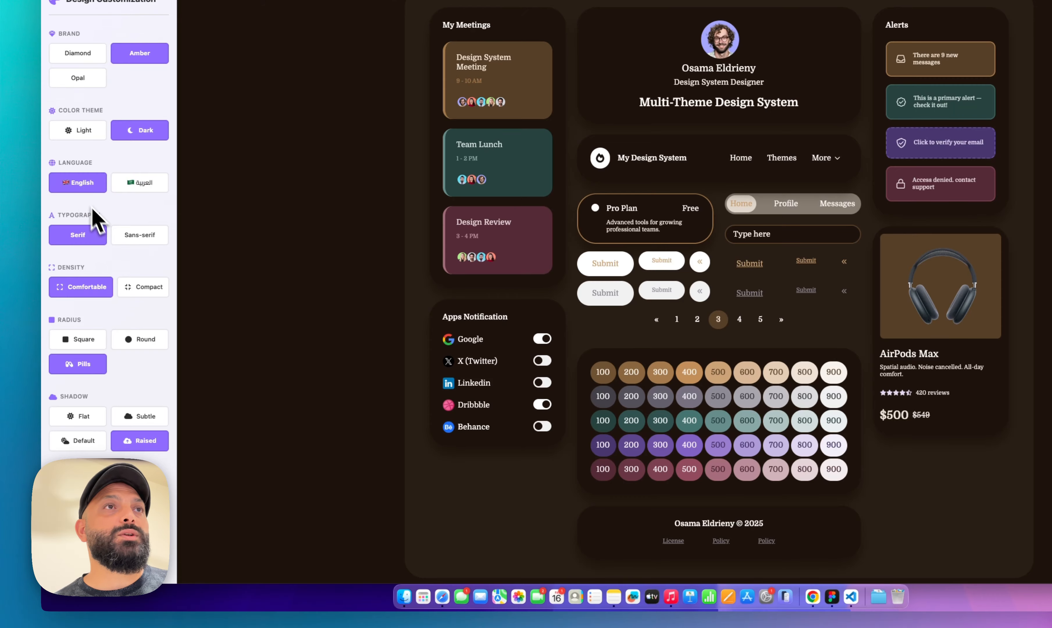
click(143, 242)
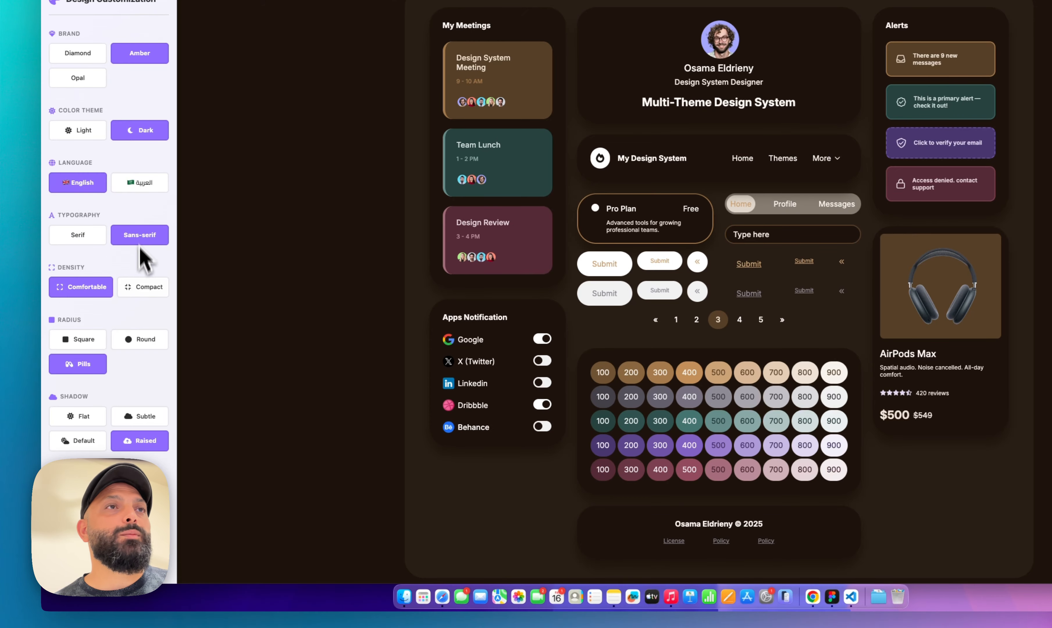
click(145, 289)
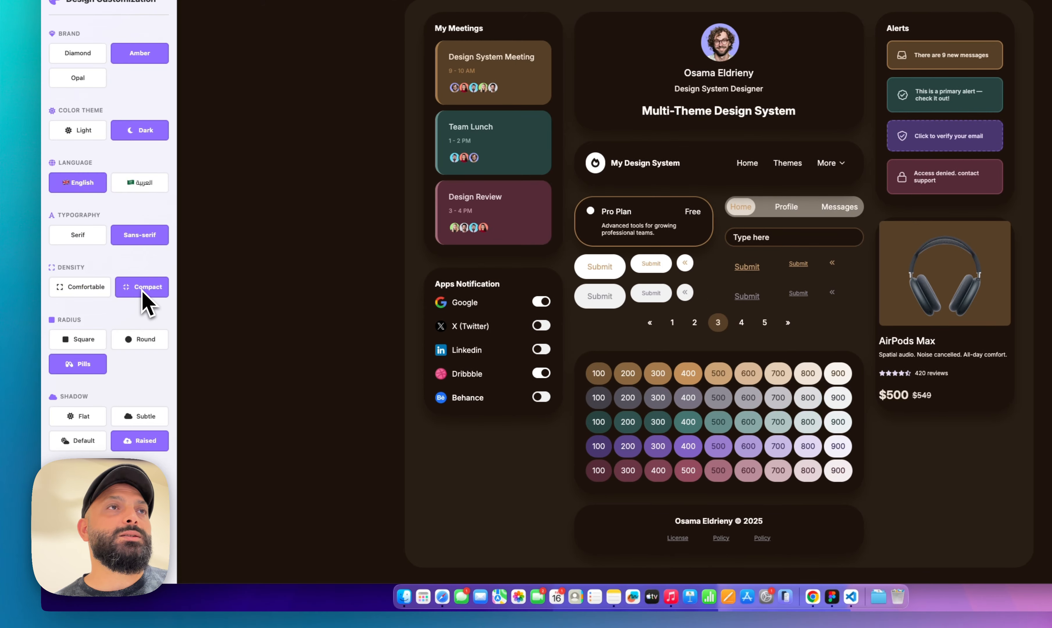
click(143, 341)
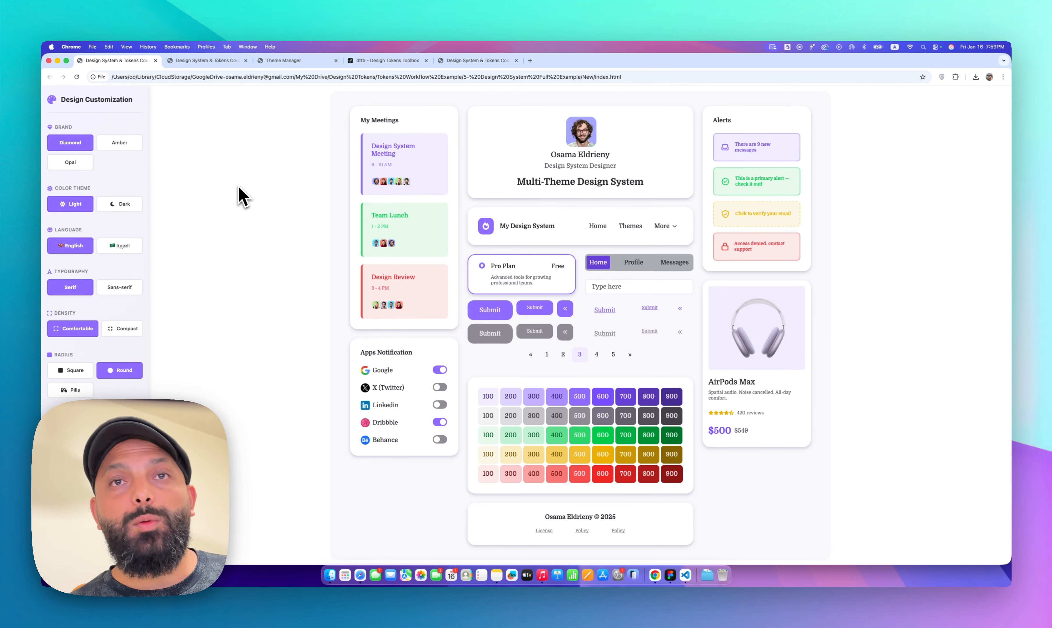
In the Full Design System Example file, download all themes as tokens-themes.zip into the 5- Design System Full Example New folder, replacing the old file
click(672, 576)
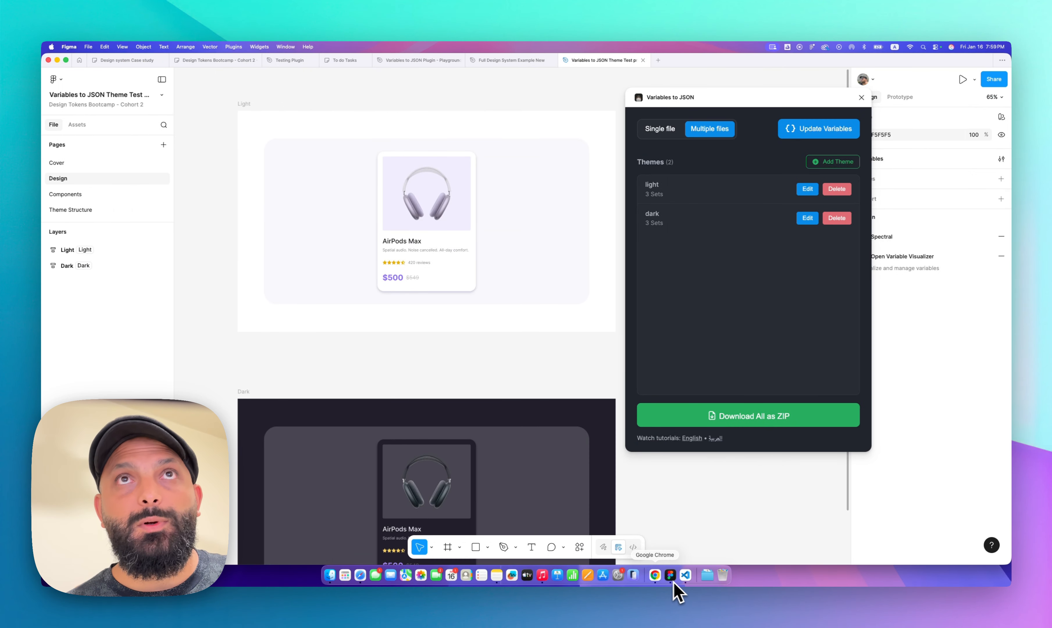
click(522, 60)
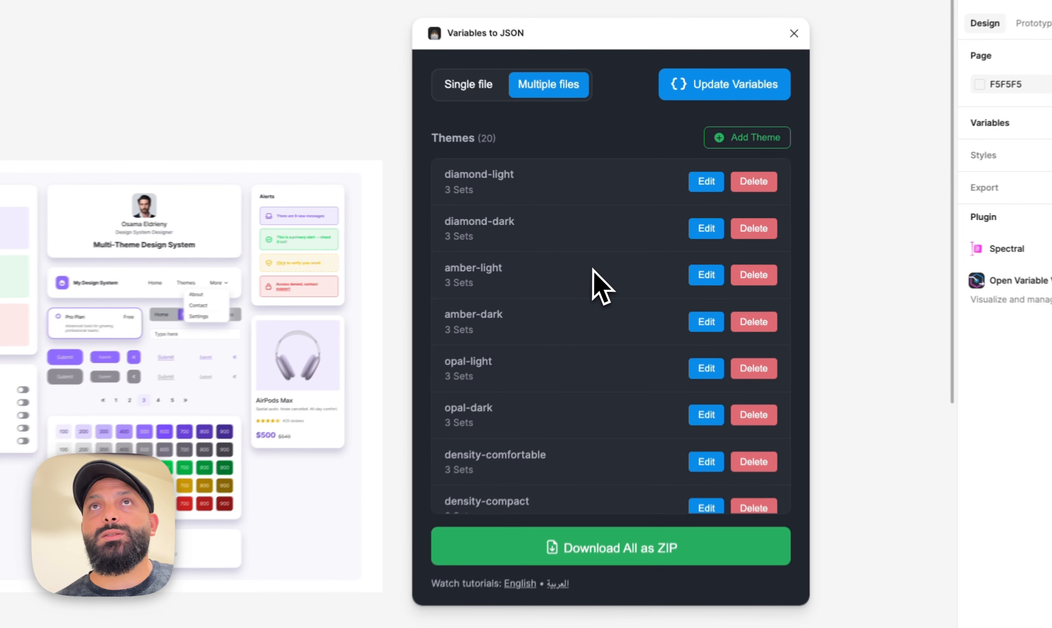
scroll(632, 258, down, 10)
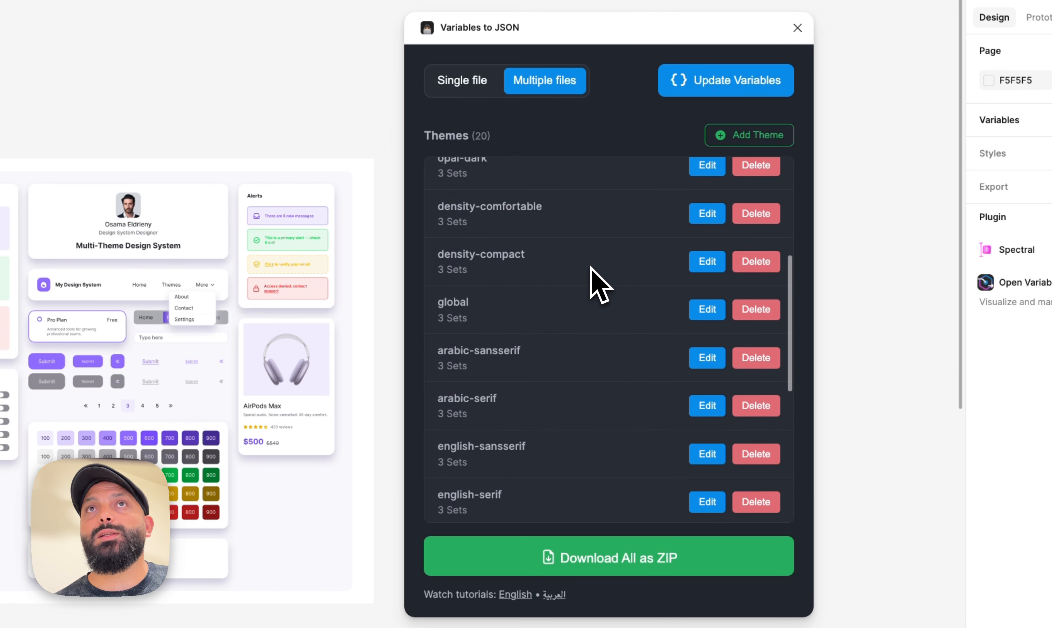
scroll(596, 278, up, 10)
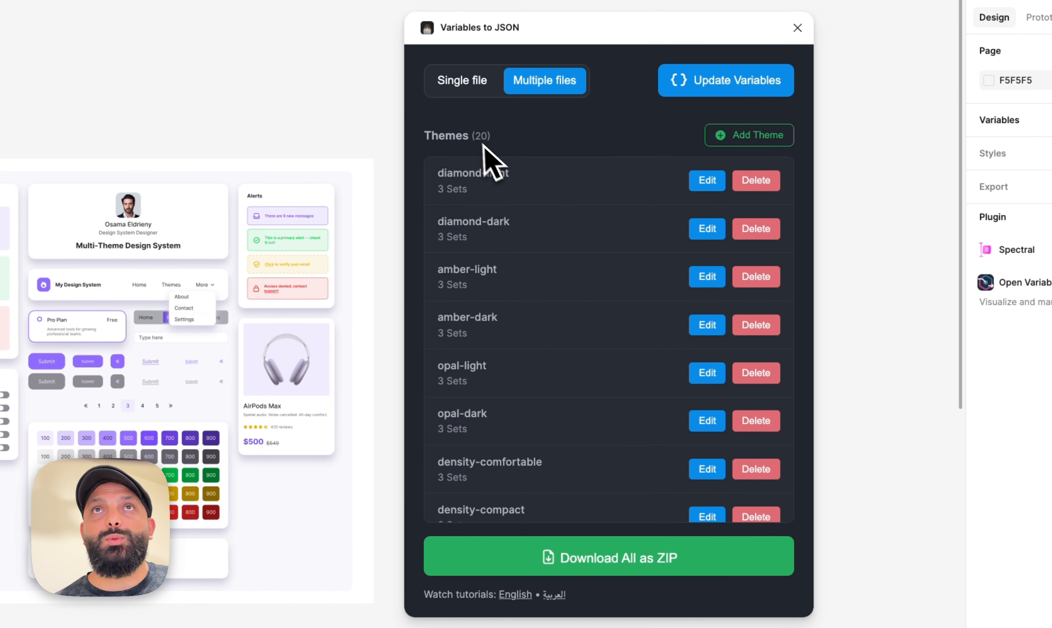
click(619, 557)
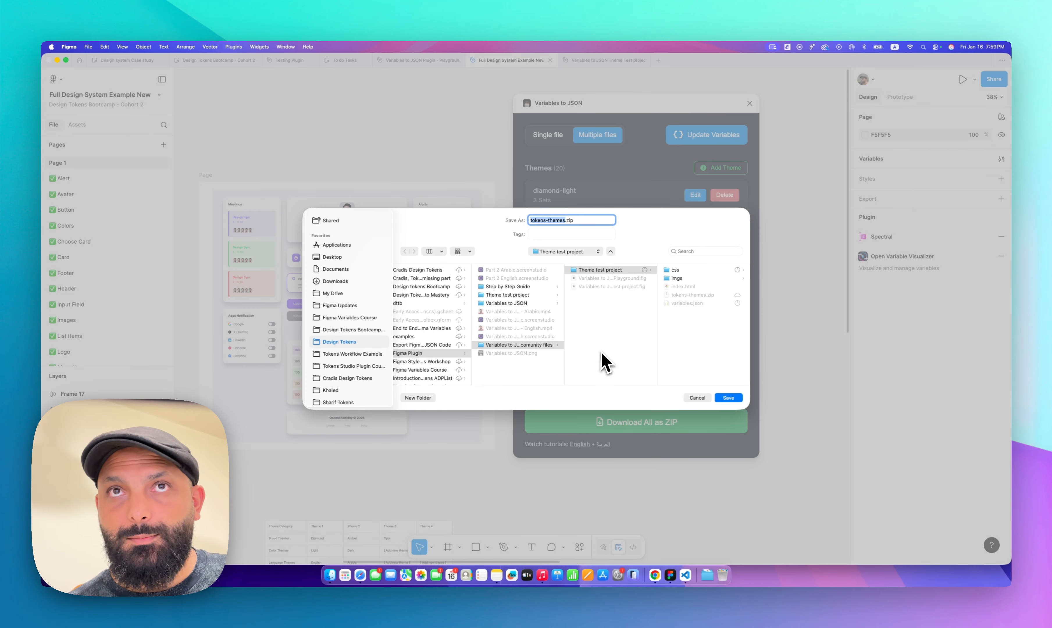
click(353, 355)
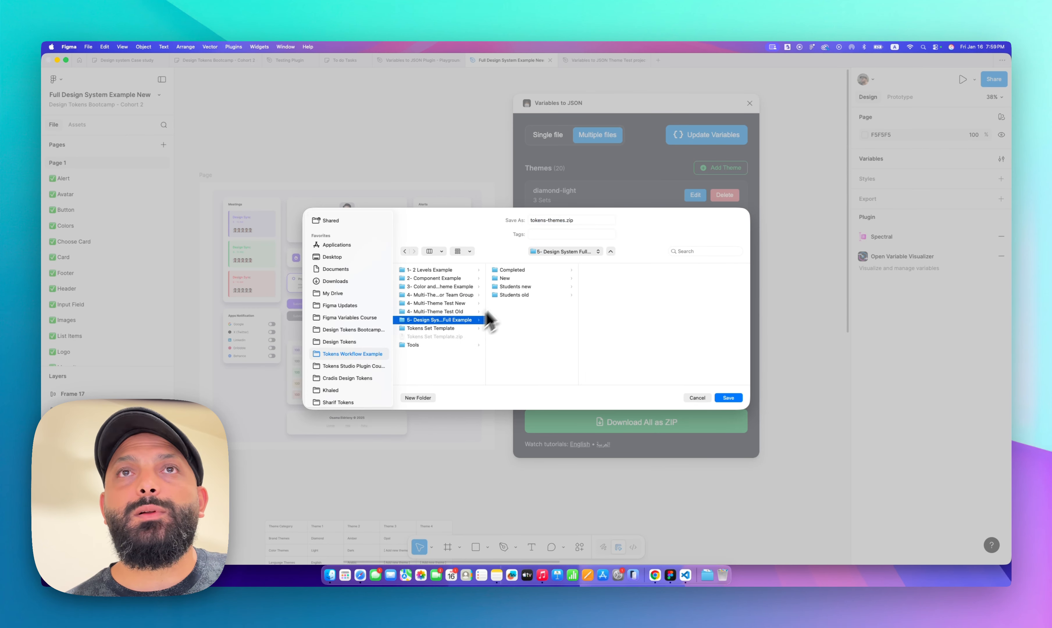
click(506, 279)
click(729, 398)
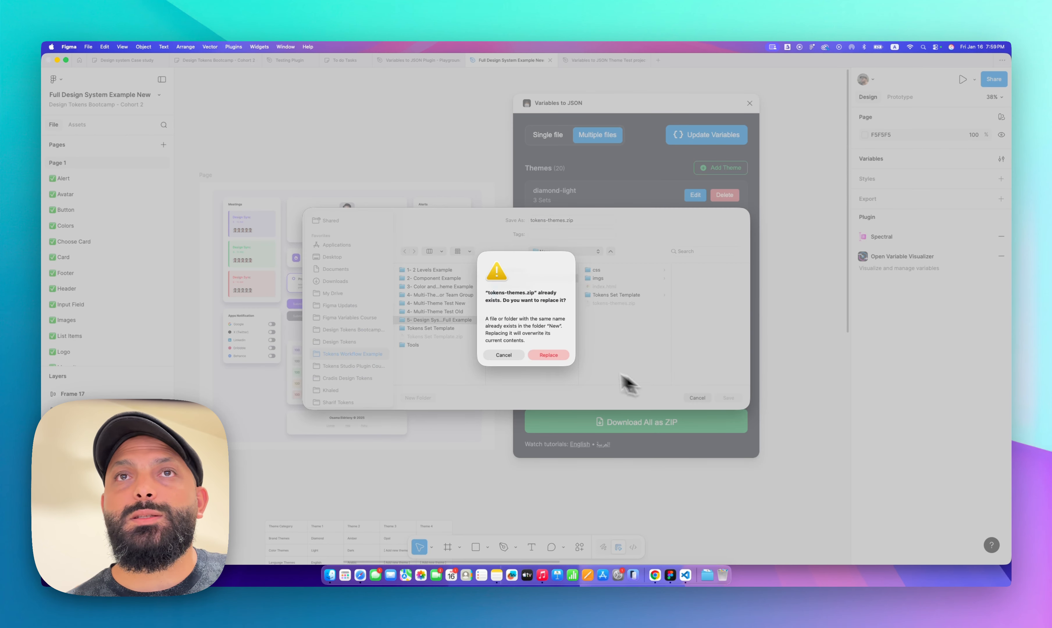
click(562, 357)
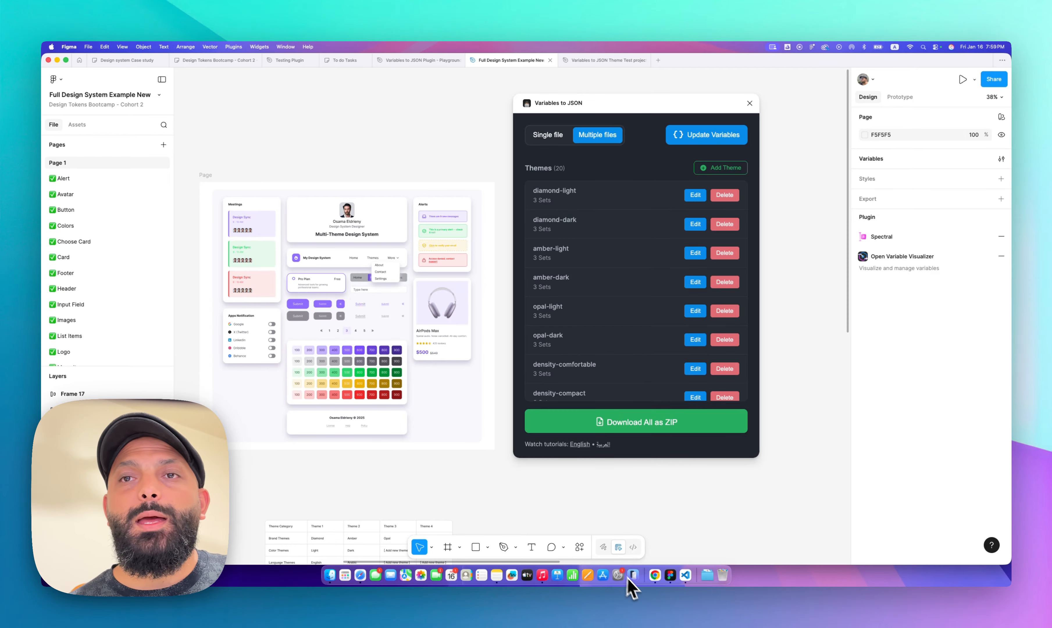
Reload Theme Manager and upload tokens-themes.zip from the 5- Design System Full Example New folder as the project
click(661, 579)
click(295, 61)
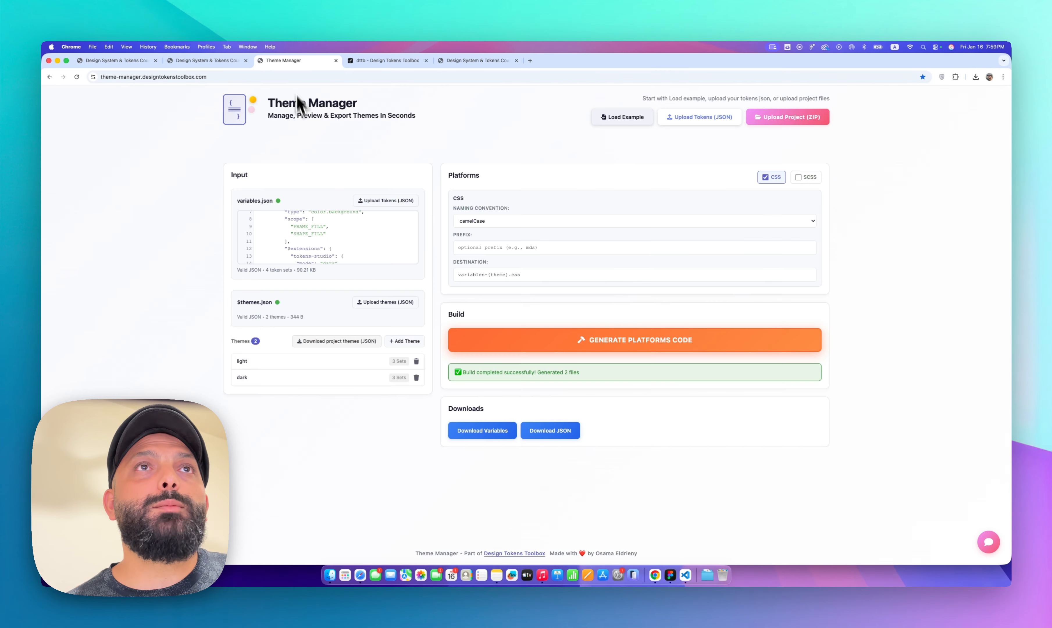
key(super+r)
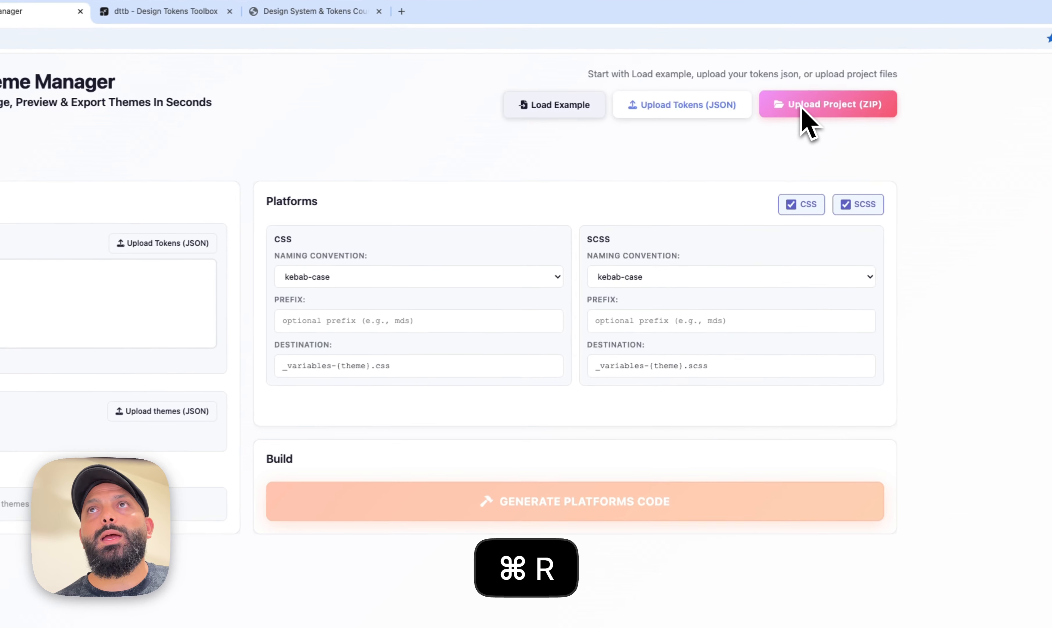
click(775, 120)
click(137, 546)
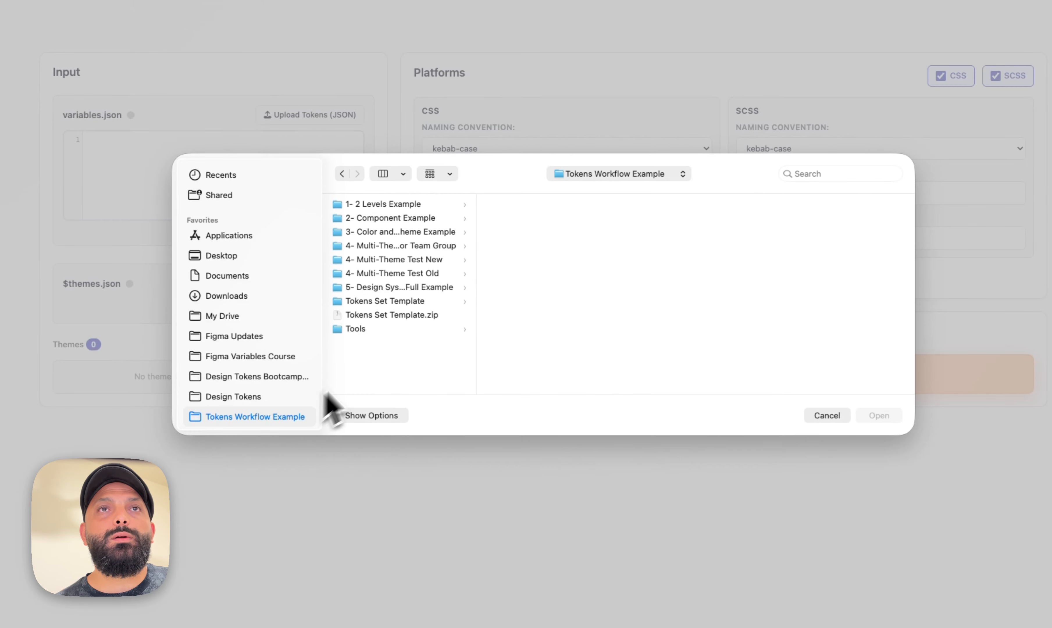
click(408, 288)
click(513, 218)
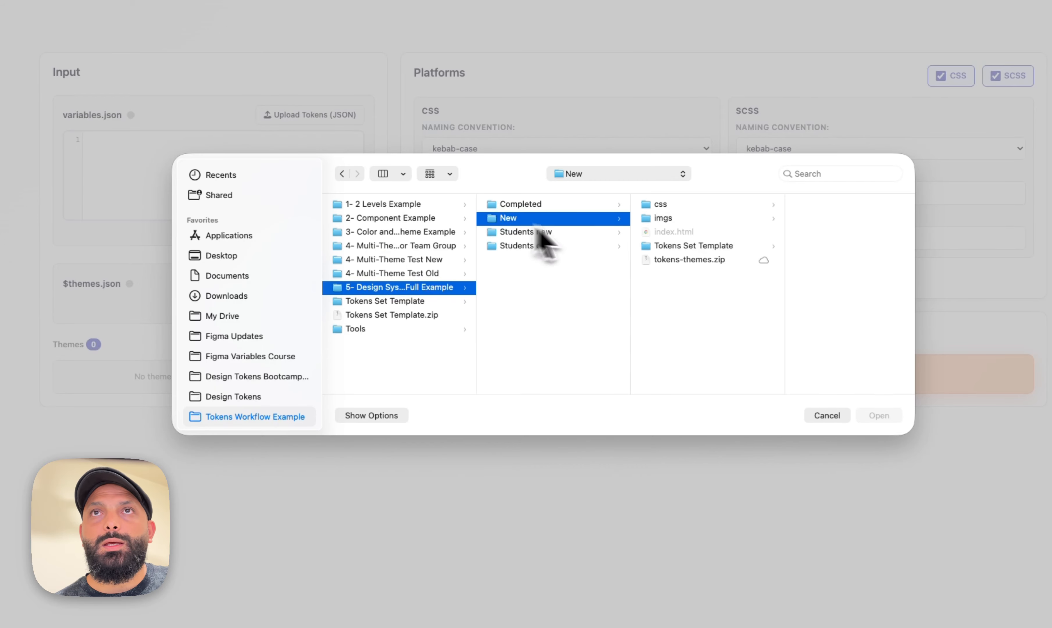
click(683, 259)
click(879, 415)
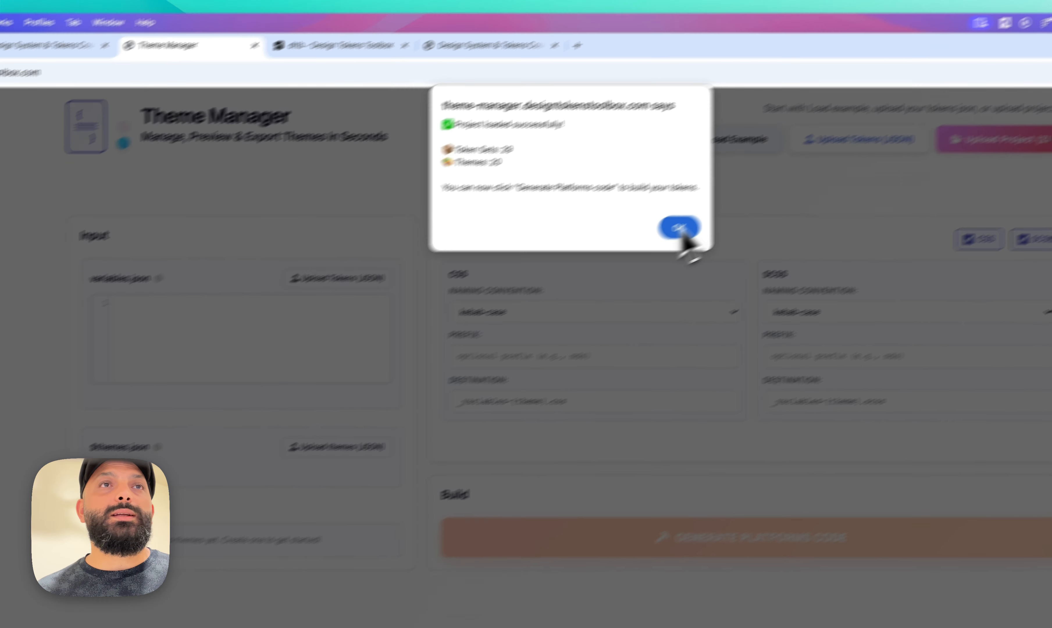
click(623, 258)
Inspect the token sets assigned to the shadow-default theme without changing them
scroll(261, 580, down, 10)
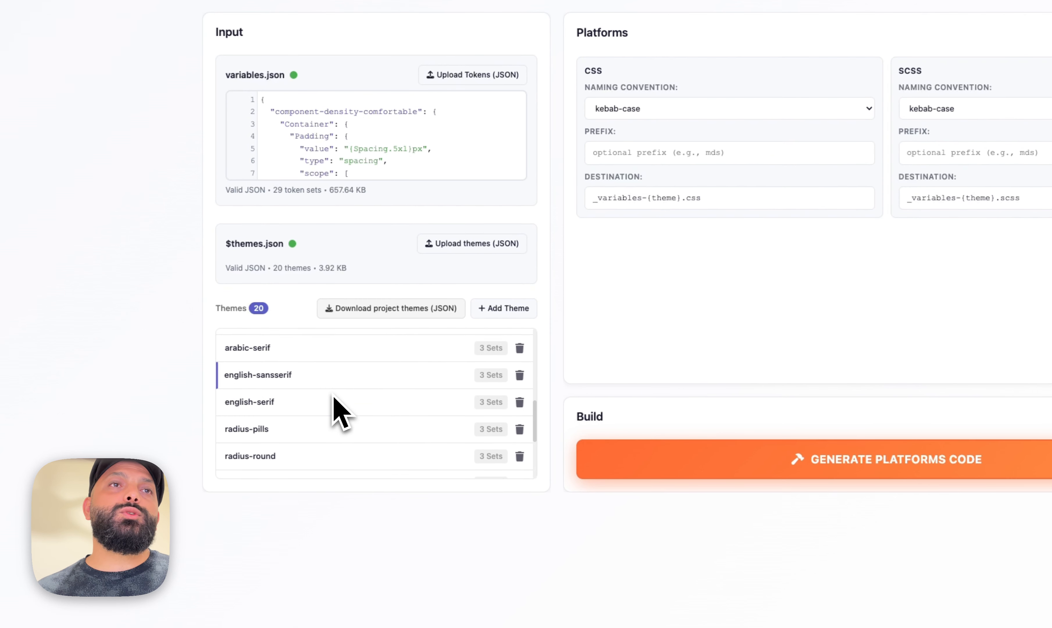
click(269, 386)
scroll(625, 344, down, 10)
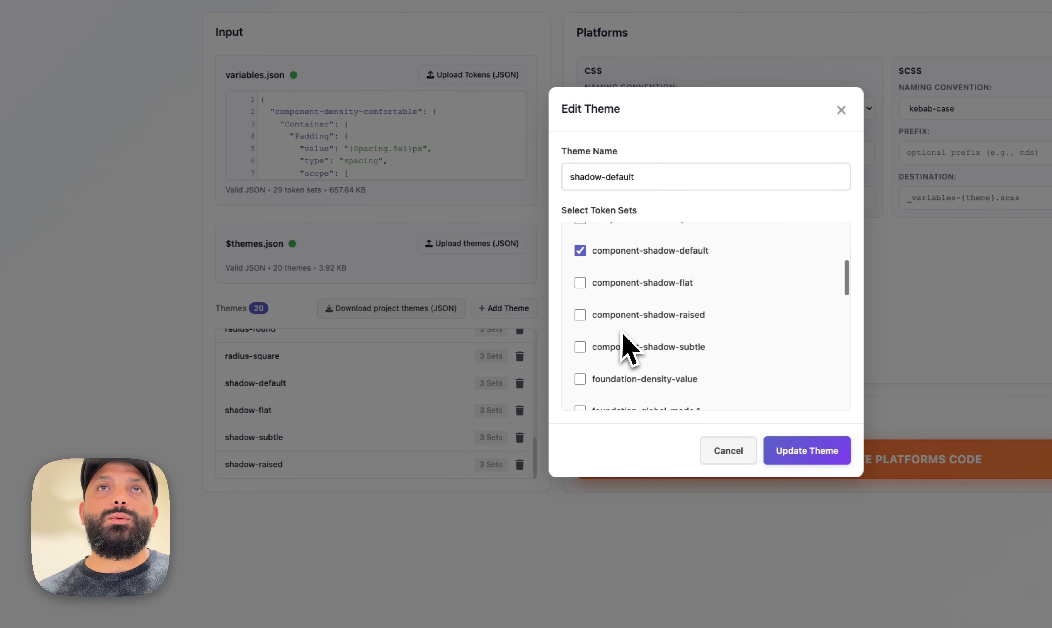
scroll(625, 339, down, 5)
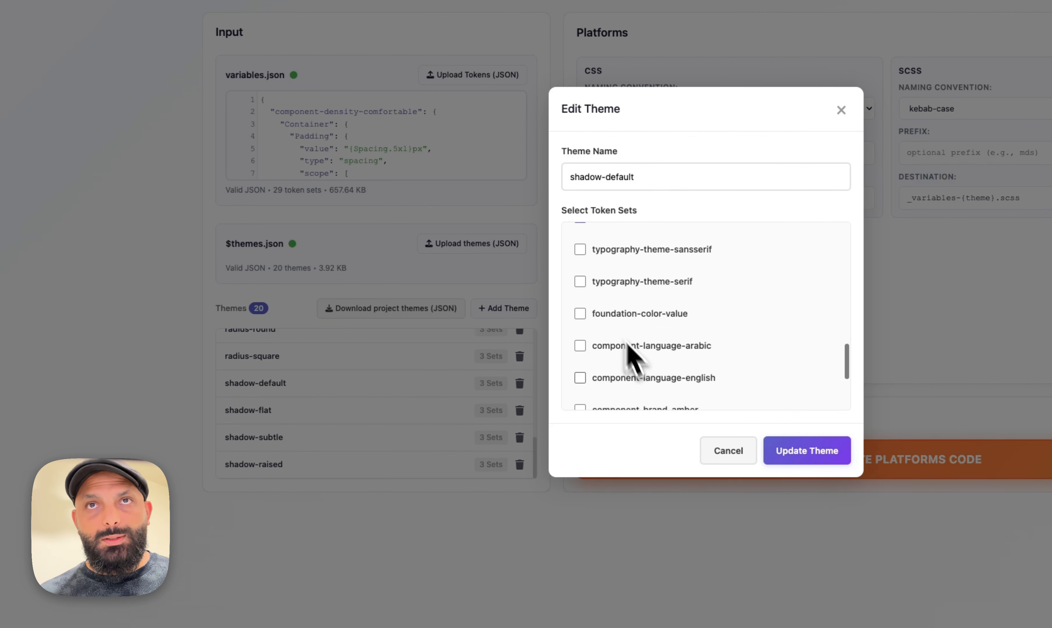
click(717, 453)
Set output to CSS only with camelCase naming and destination variables-{theme}.css
click(801, 169)
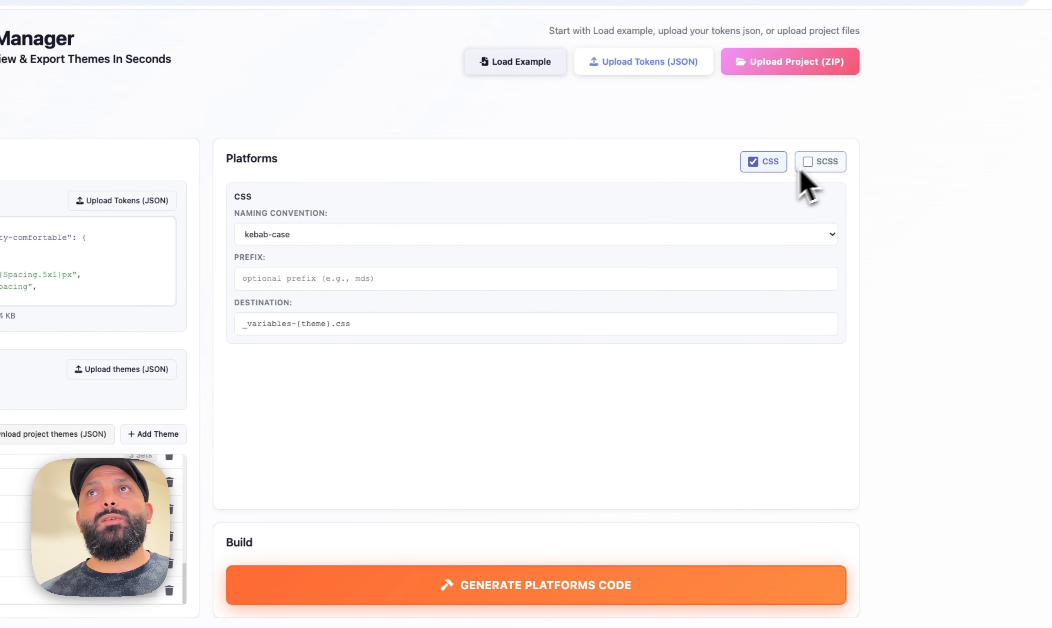
click(269, 236)
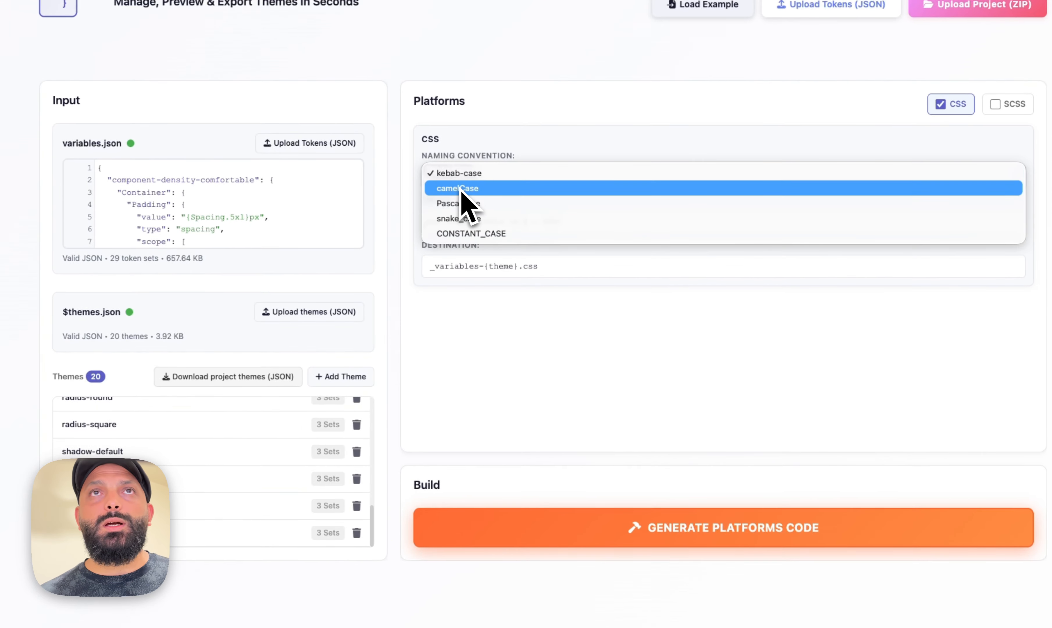
click(442, 184)
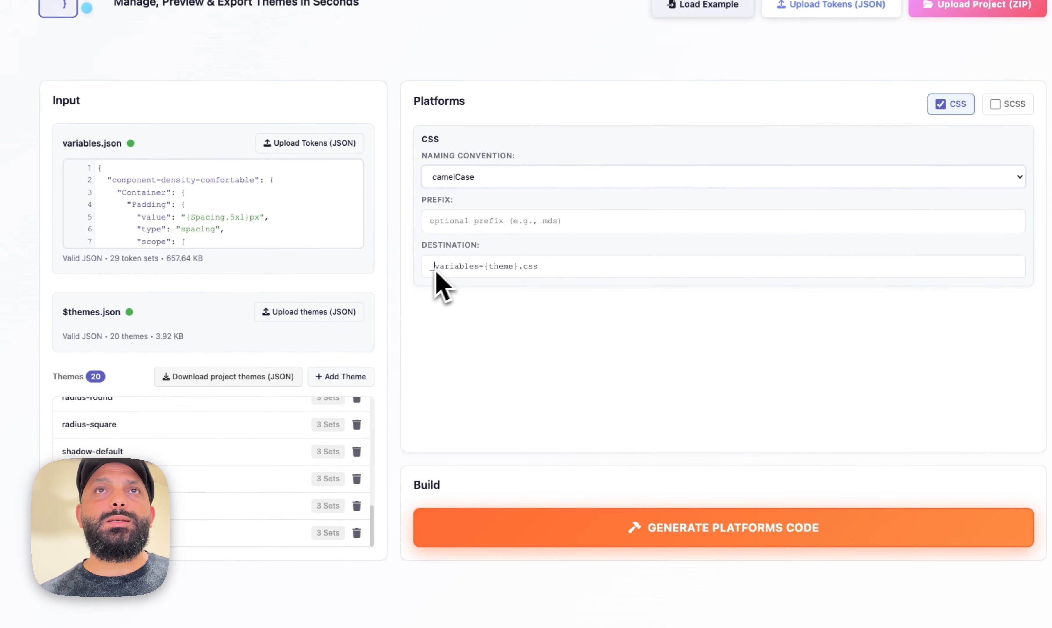
key(BackSpace)
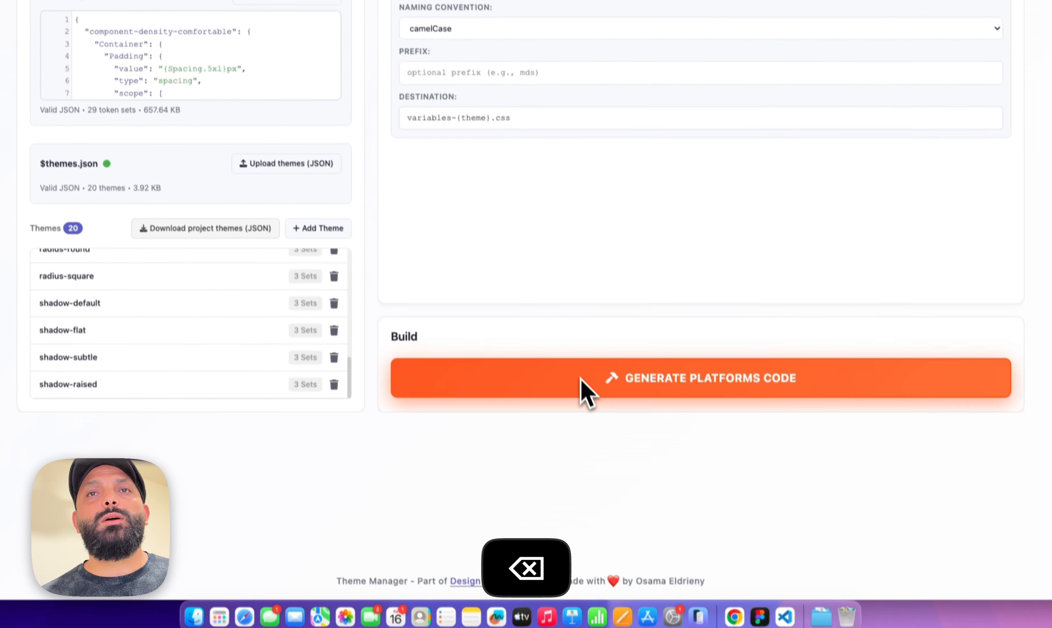
Generate the platform code and download the variables files
click(582, 380)
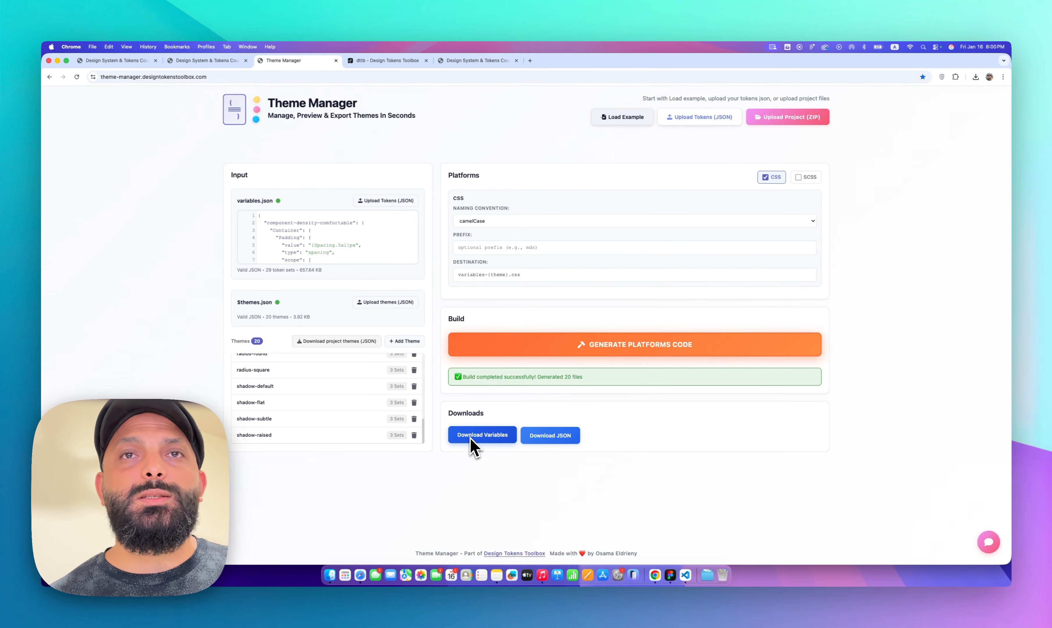
click(472, 438)
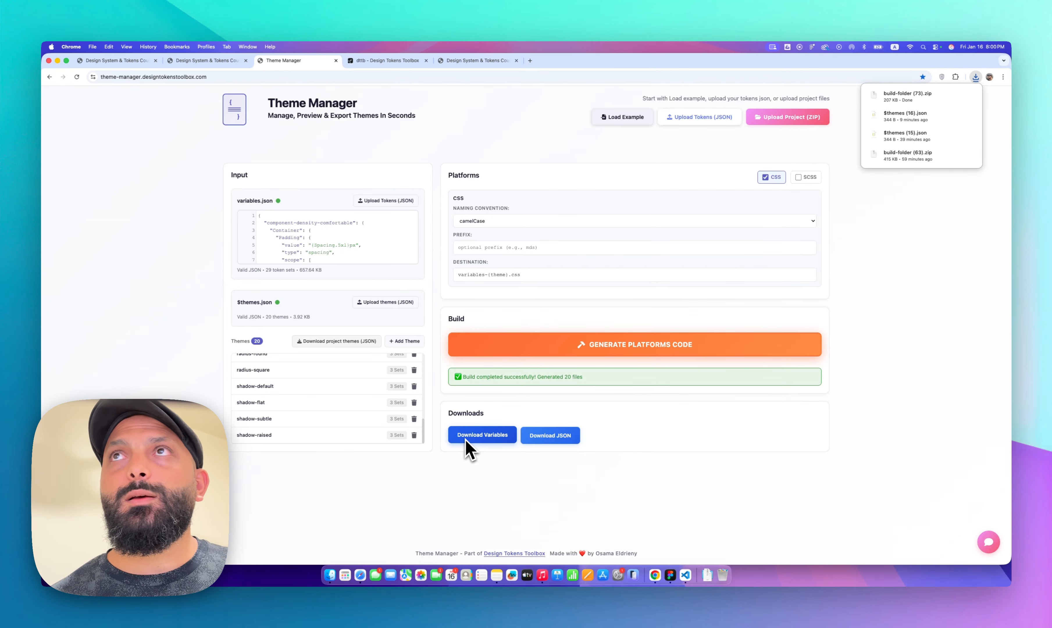
Open the downloaded css 40 folder, copy all generated CSS files, and close the window
click(901, 97)
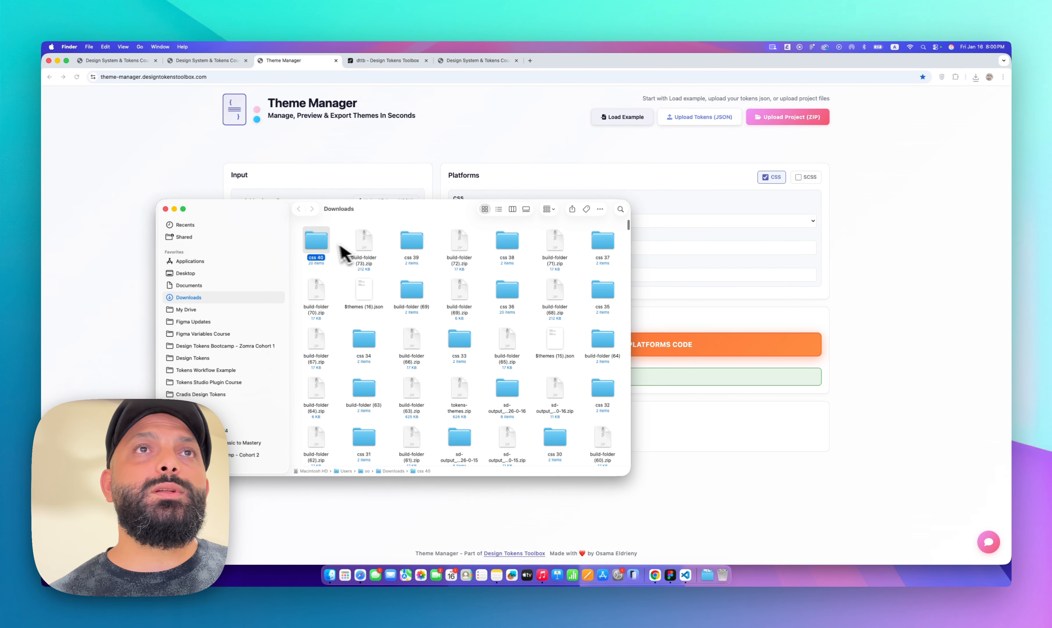
double_click(325, 245)
key(cmd+a)
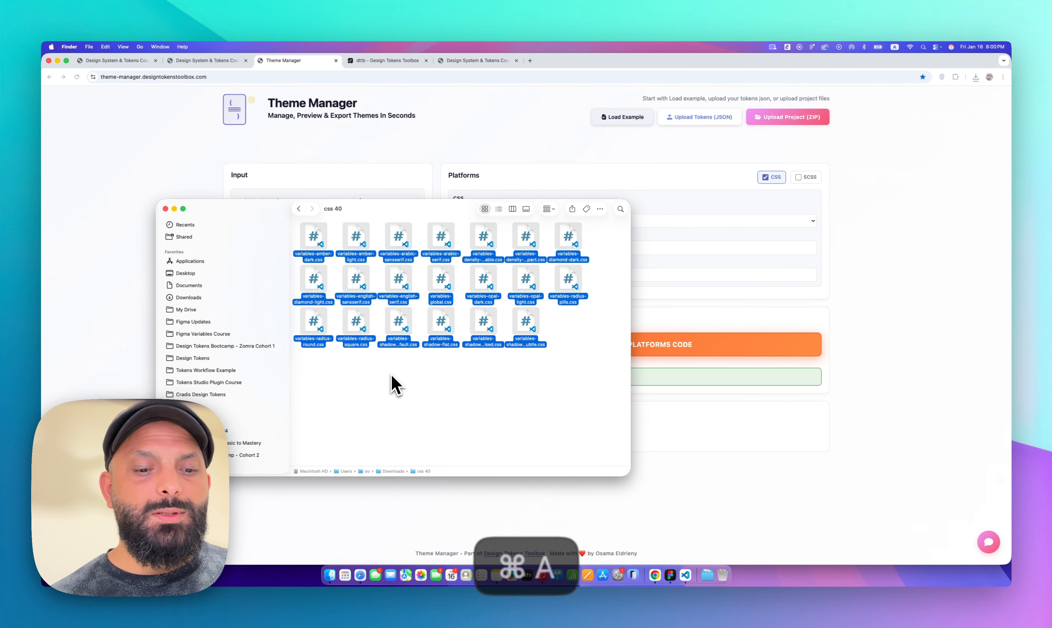
key(cmd+c)
key(cmd+w)
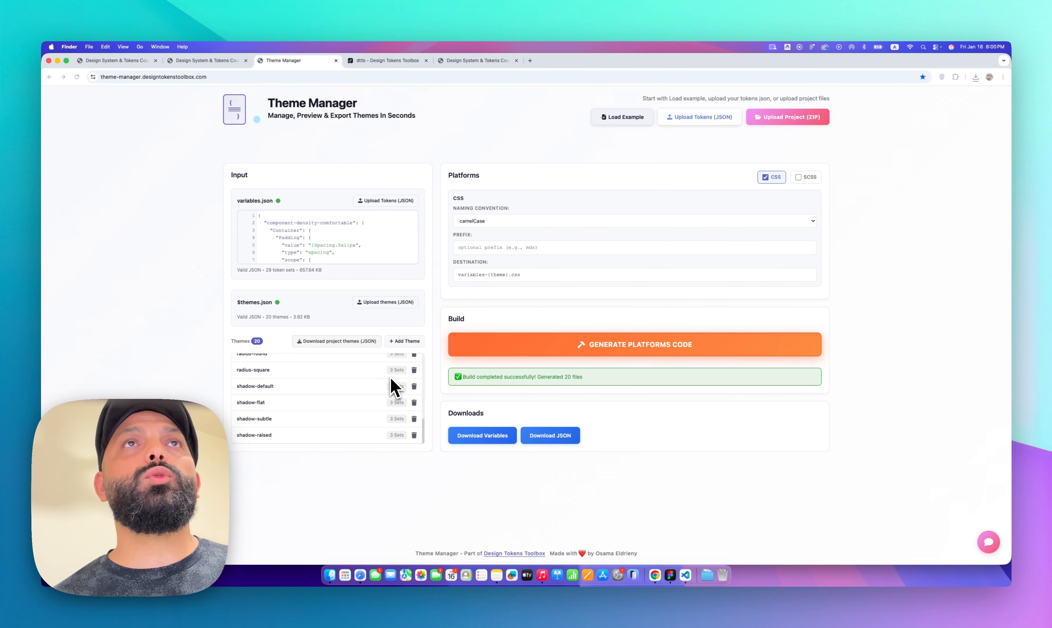
Delete the old variables CSS files from the full example project's css folder
click(139, 64)
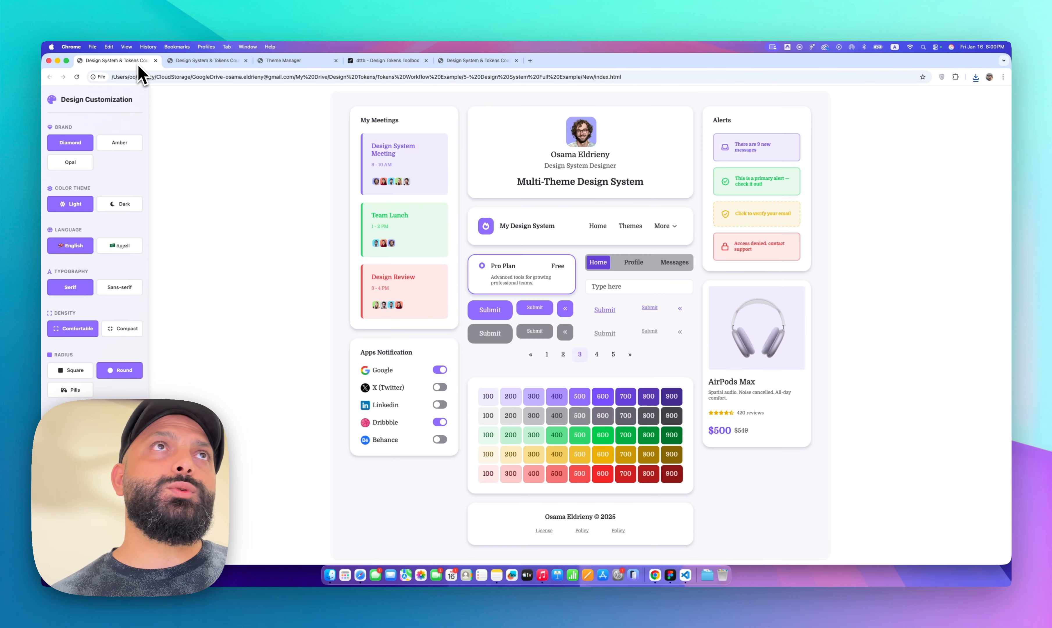
key(super+Tab)
click(329, 577)
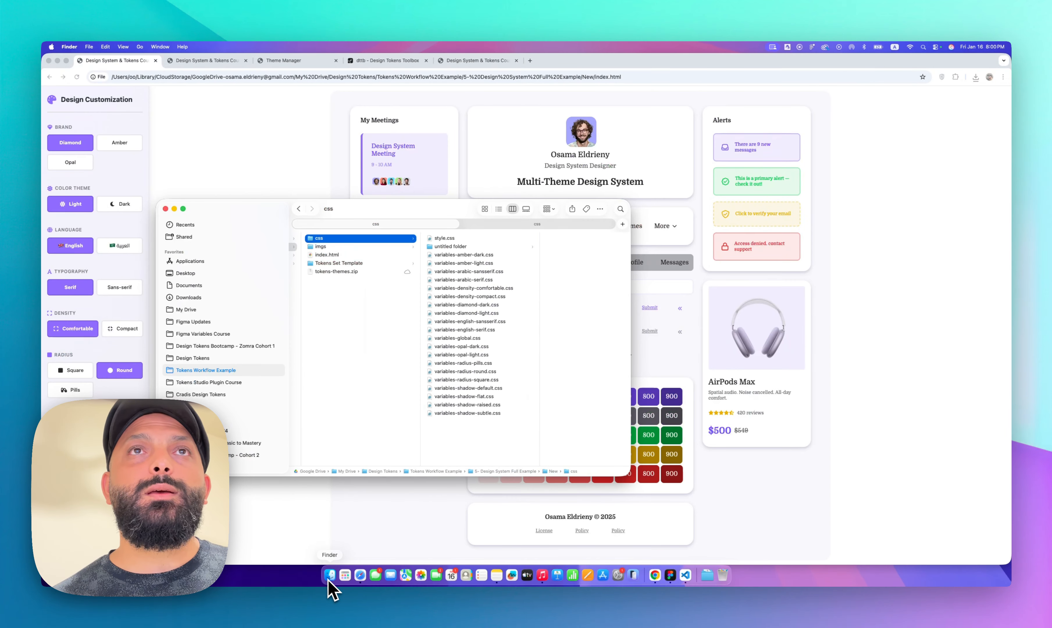
drag(491, 454, 475, 256)
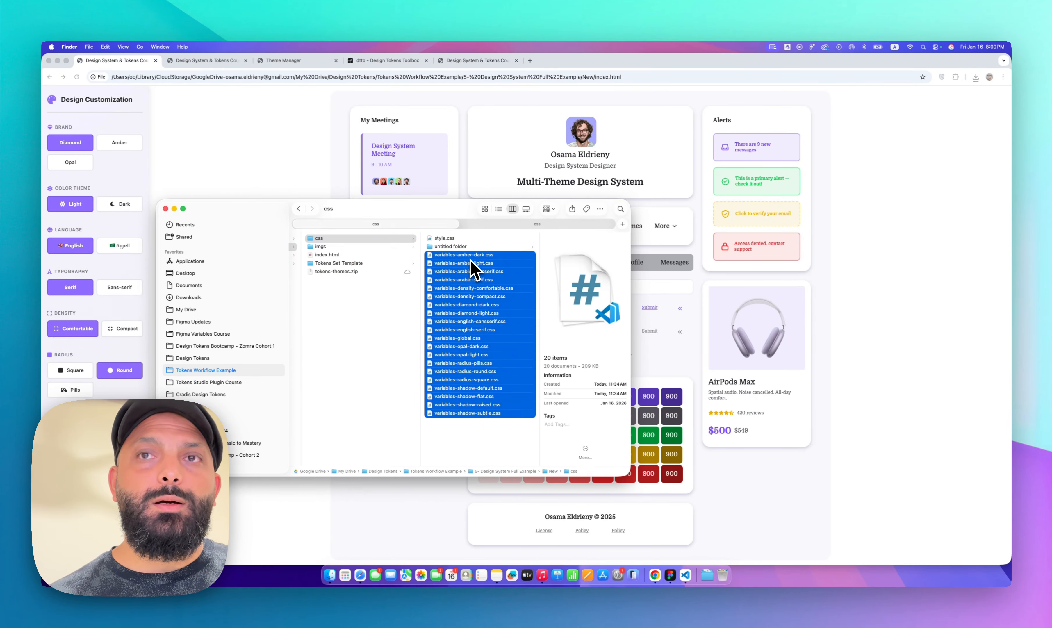
key(super+BackSpace)
Paste the copied CSS files into the project's css folder and reload the example page
click(288, 186)
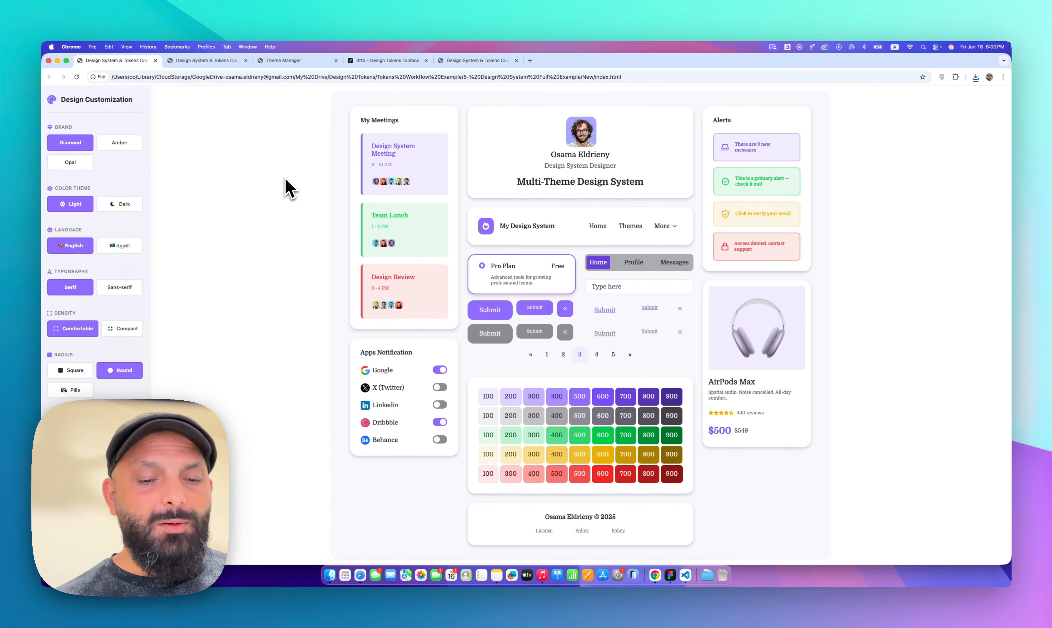
key(super+r)
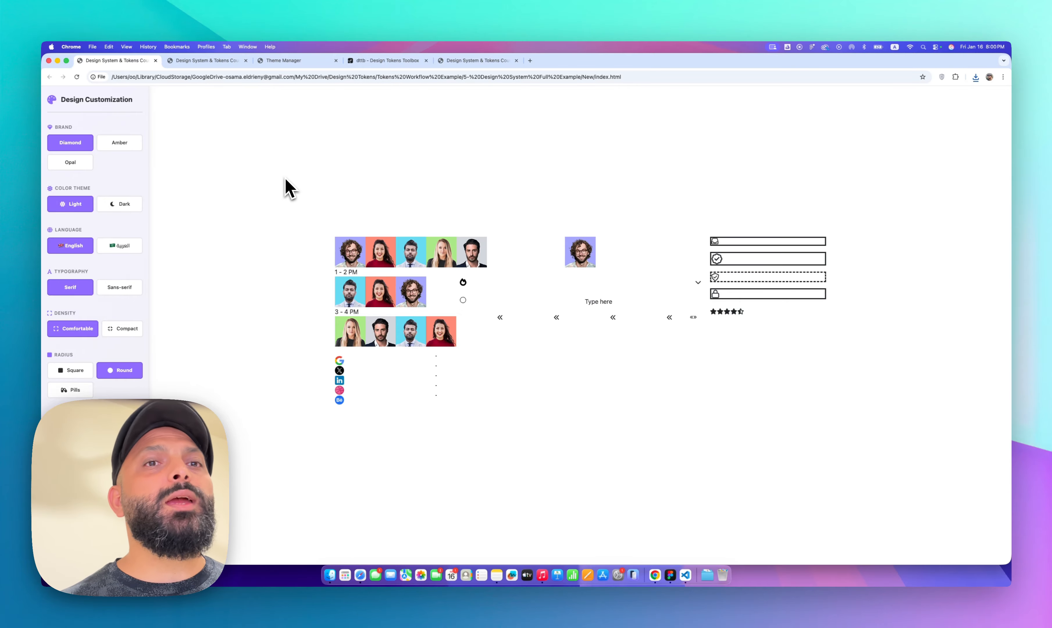
key(super+Tab)
key(super+v)
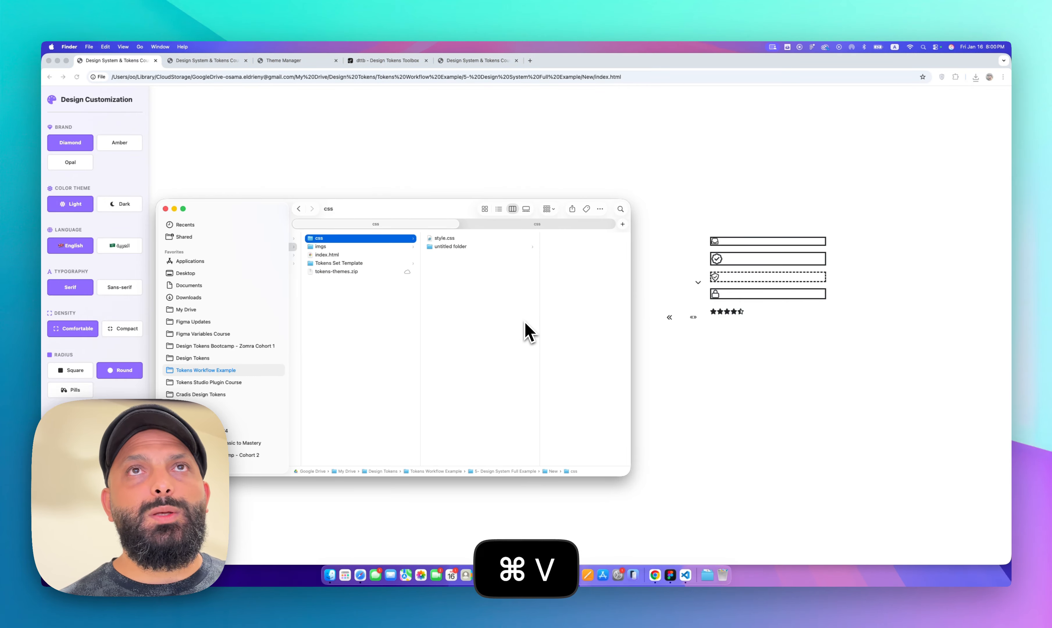
click(413, 167)
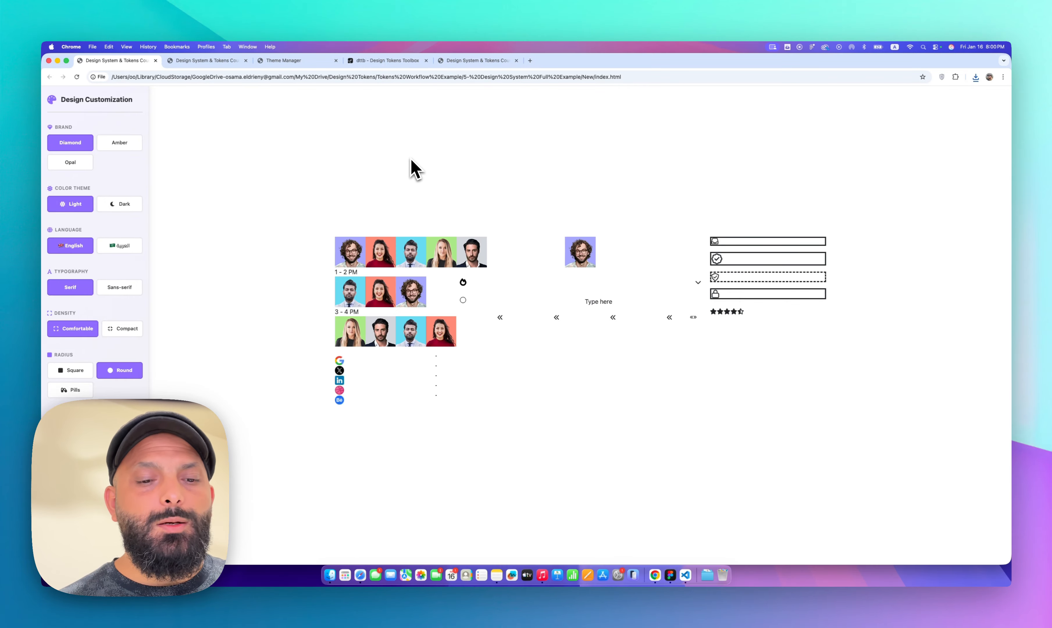
key(super+r)
Preview the example by switching between Amber, Opal and Diamond brands, light and dark themes, and English and Arabic
click(120, 142)
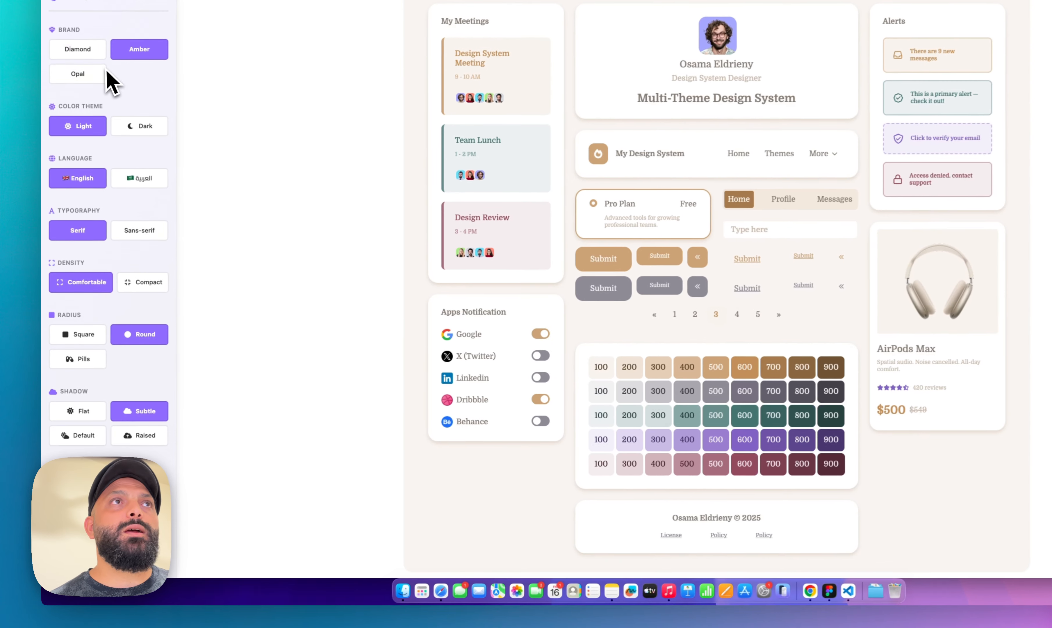
click(70, 162)
click(140, 124)
click(141, 177)
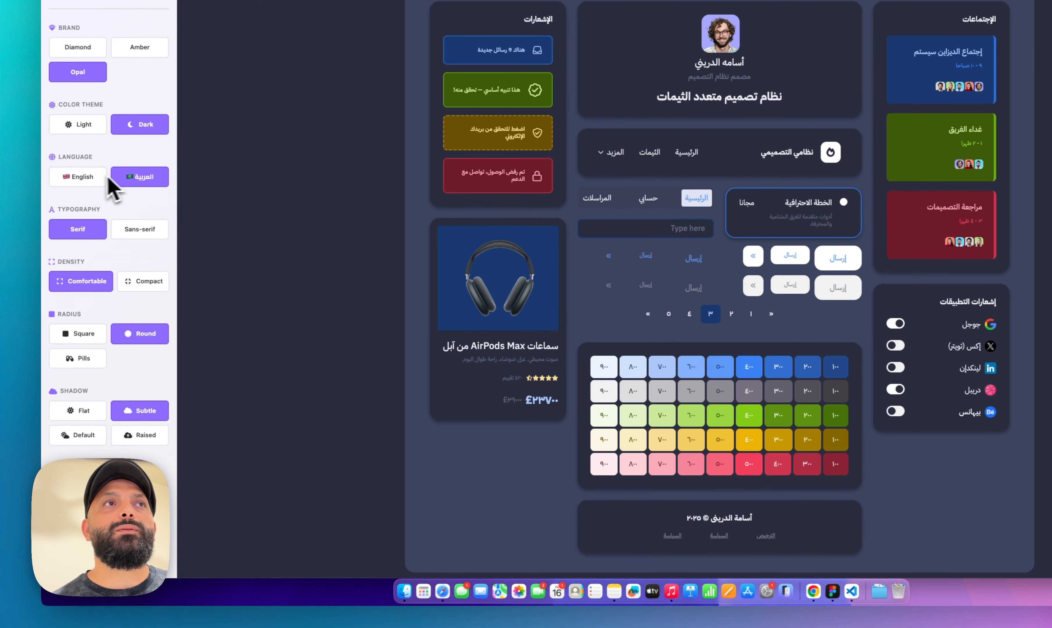
click(94, 179)
click(137, 50)
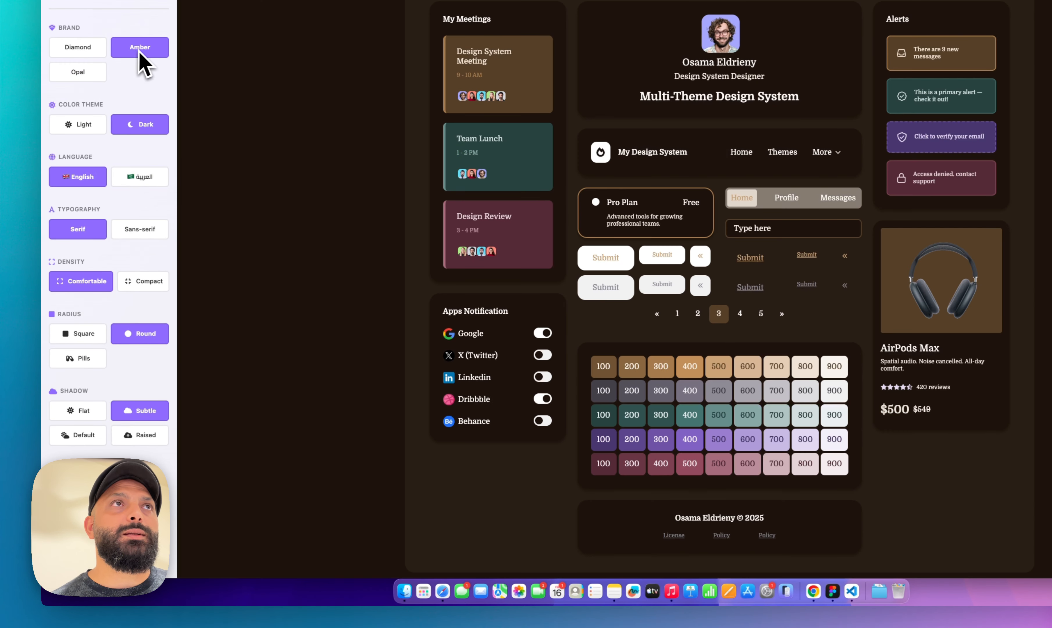
click(90, 51)
click(94, 126)
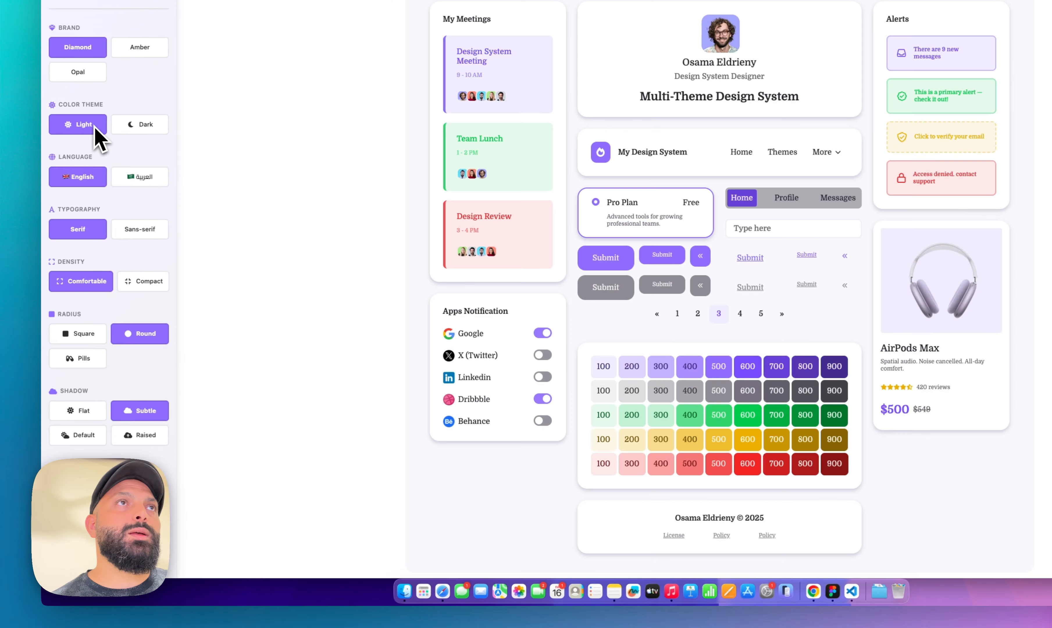
click(132, 179)
Preview serif and sans-serif typography and compact and comfortable density in the example
click(144, 236)
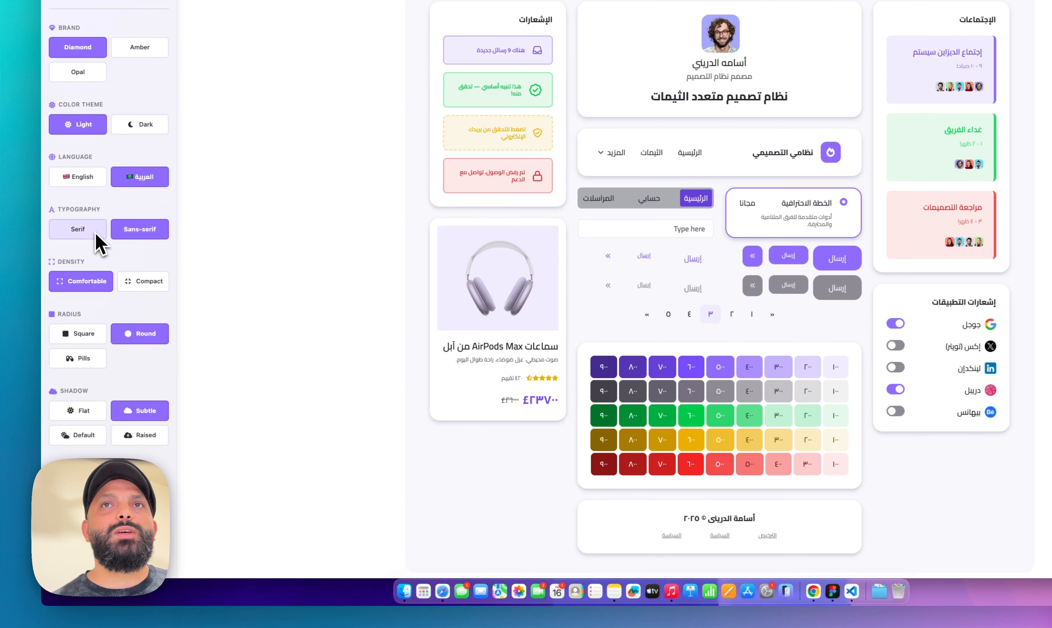
click(96, 233)
click(87, 181)
click(136, 227)
click(150, 281)
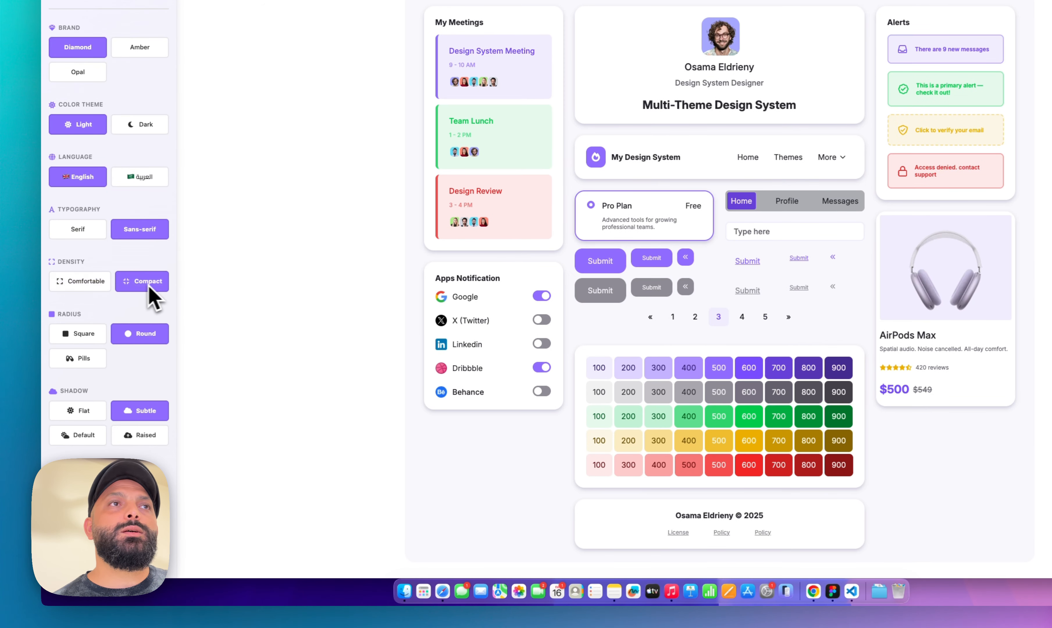
click(84, 281)
Preview the square, round and pills radius options and flat, subtle, default and raised shadows
click(90, 335)
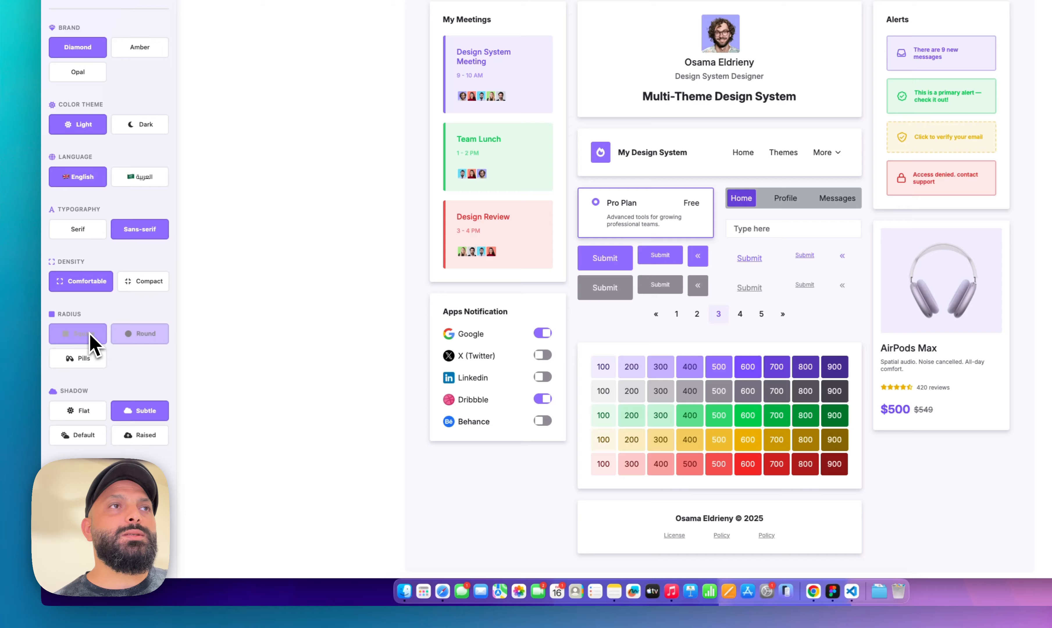
click(137, 342)
click(100, 361)
click(94, 414)
click(129, 413)
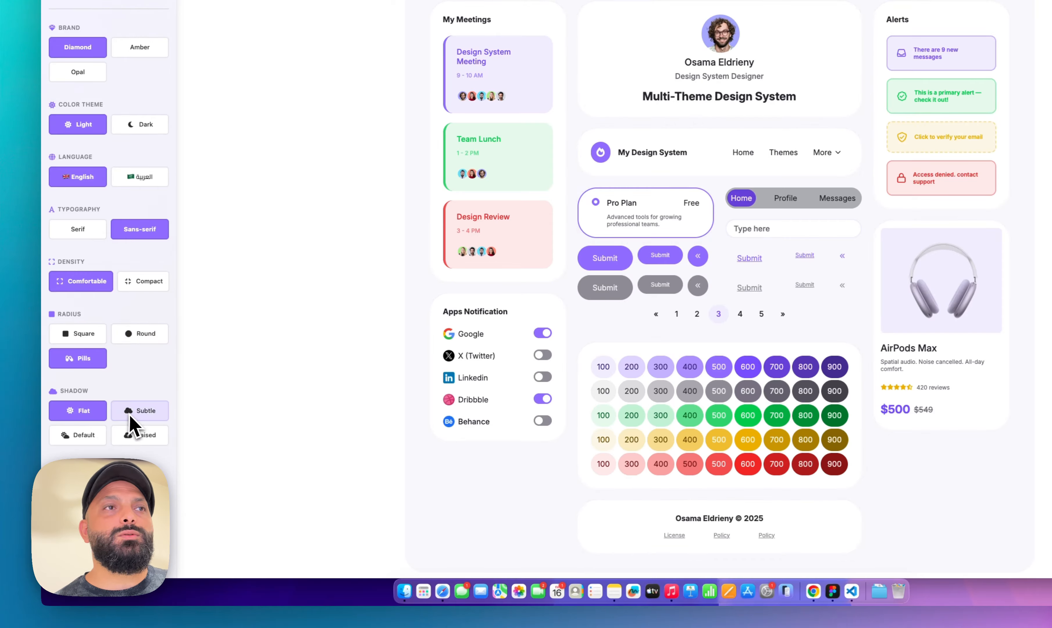
click(94, 434)
click(153, 438)
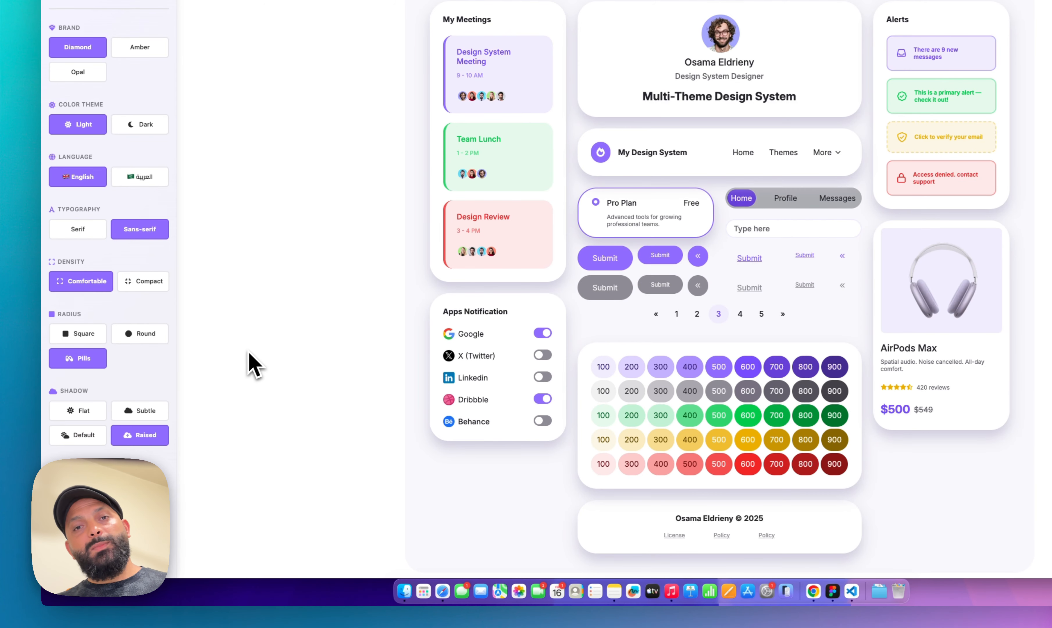